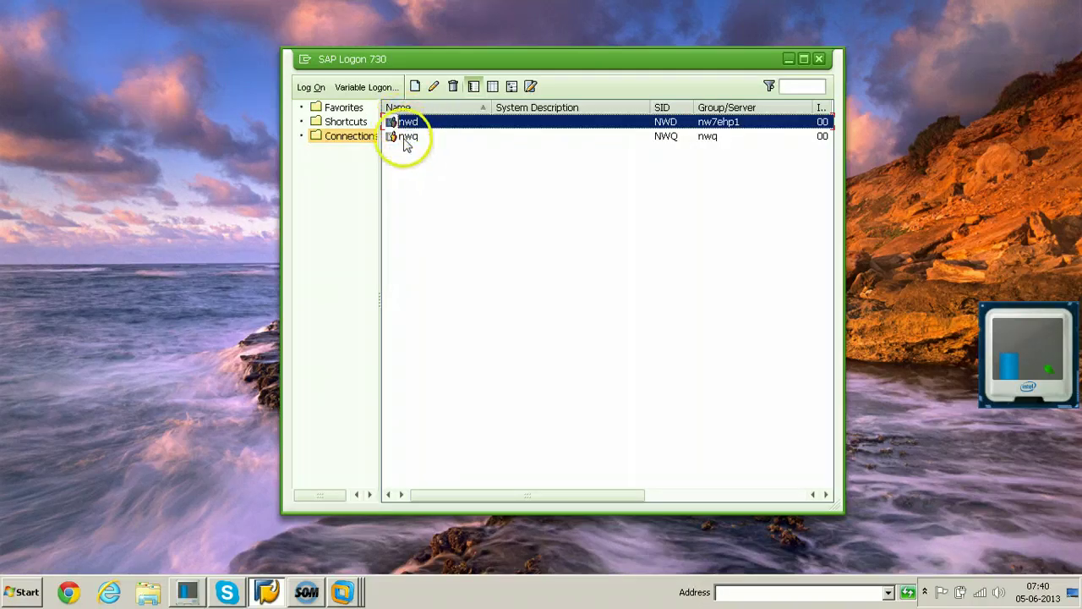
Select the nwd entry in SAP Logon's connection list and open its logon screen
click(404, 138)
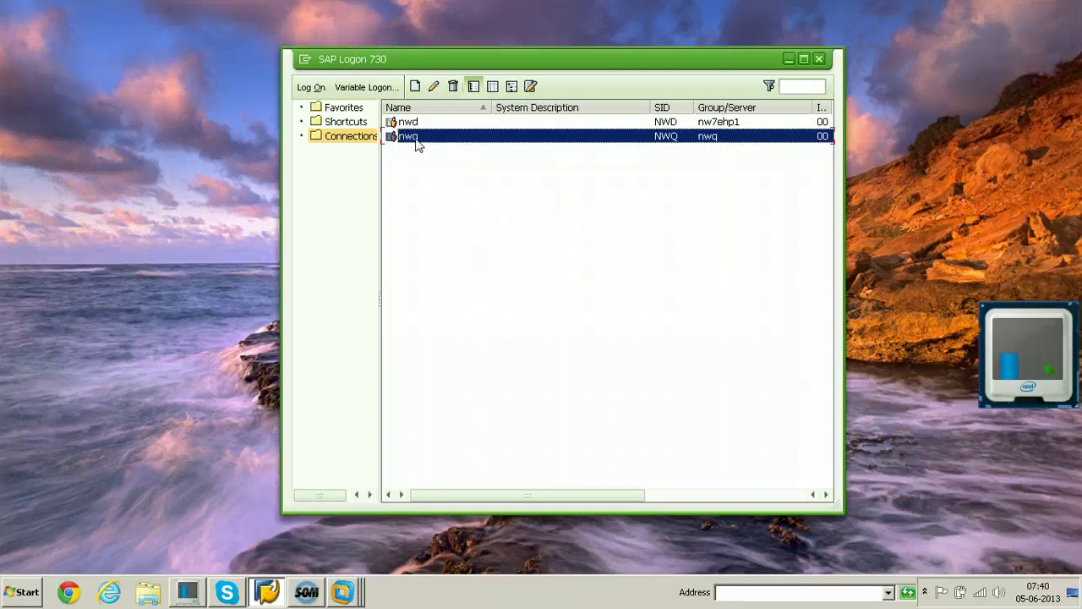
click(406, 123)
click(406, 125)
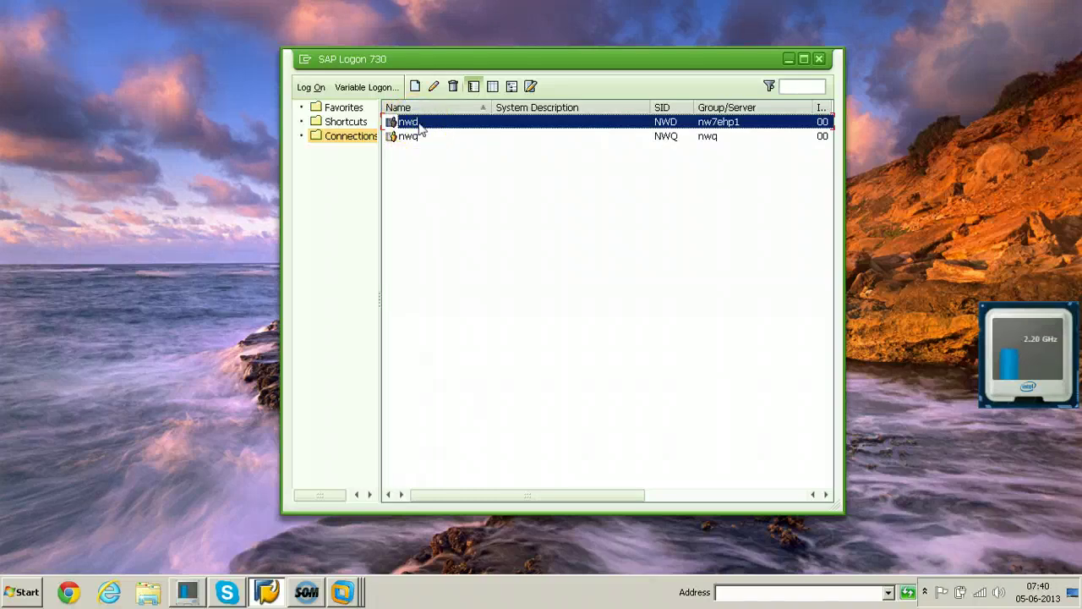
double_click(420, 125)
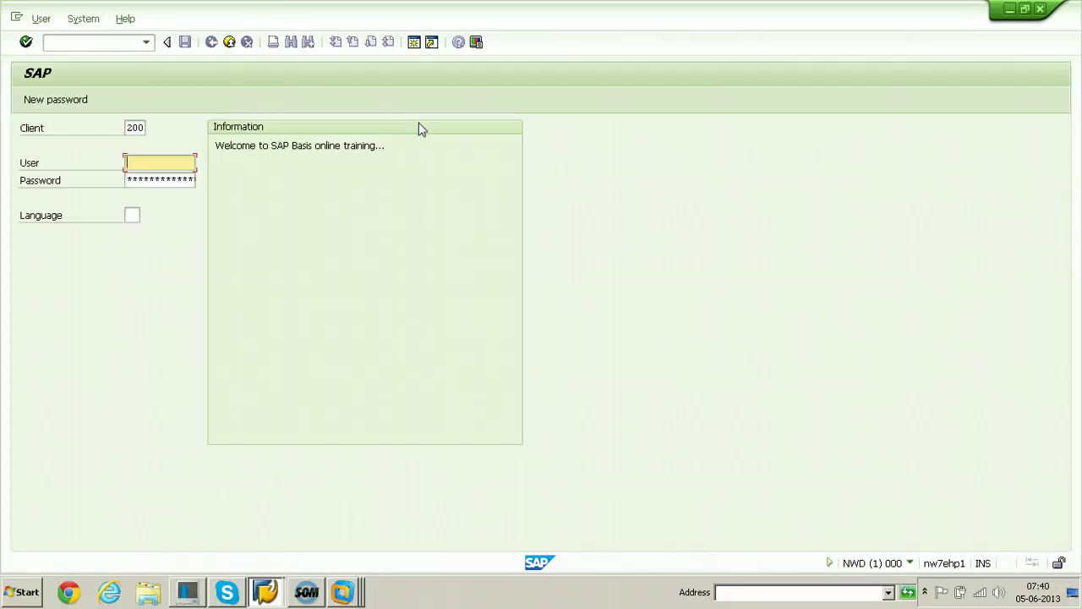
Log on to NWD client 001 with the user name and account password
key(shift+Tab)
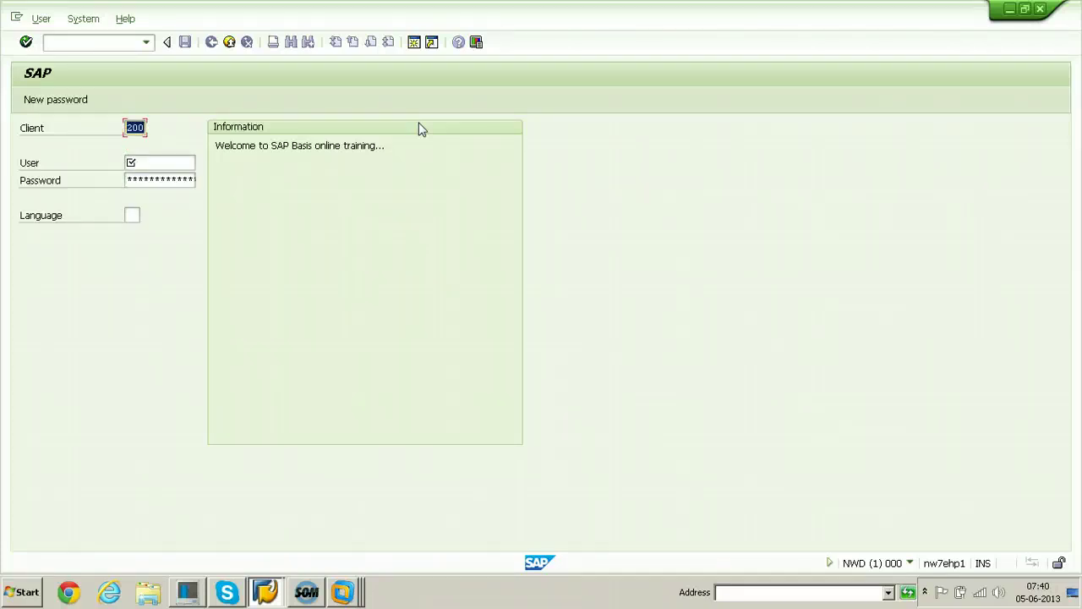
text(0)
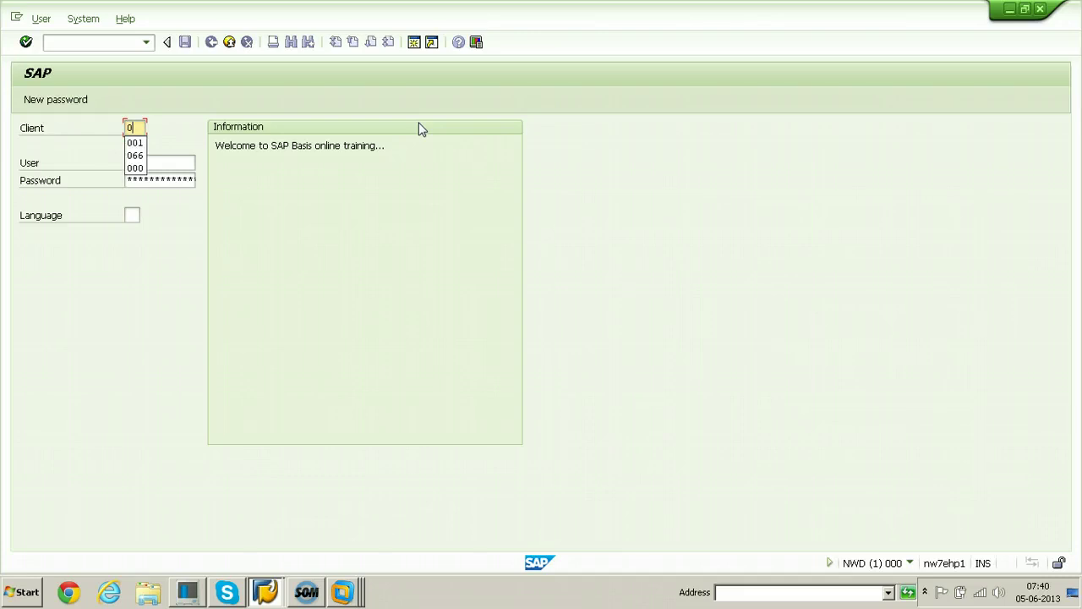
text(01)
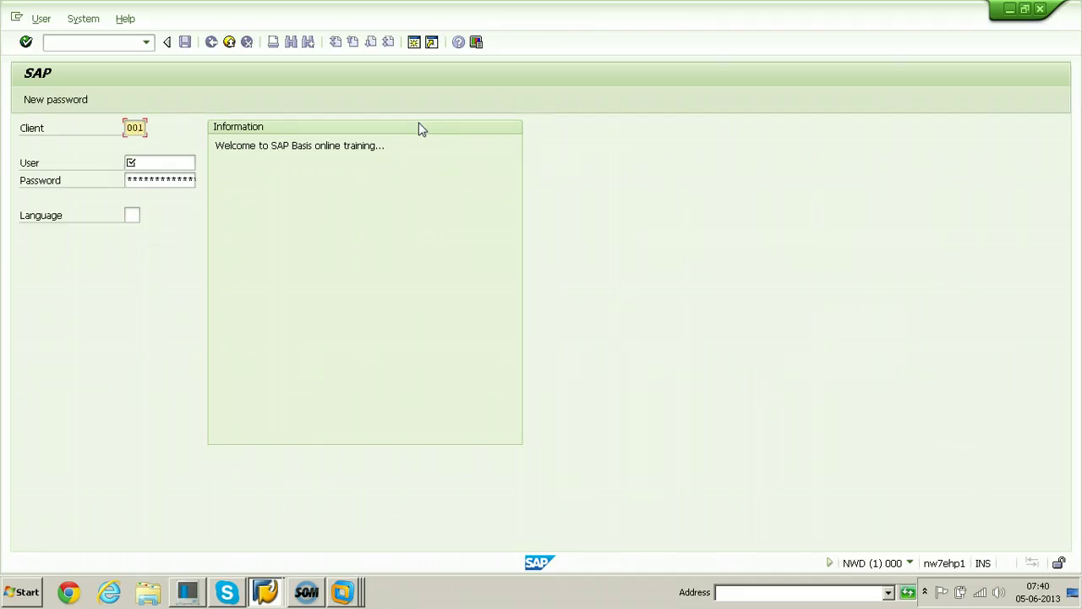
key(Tab)
text(sapuser)
key(Tab)
text(************)
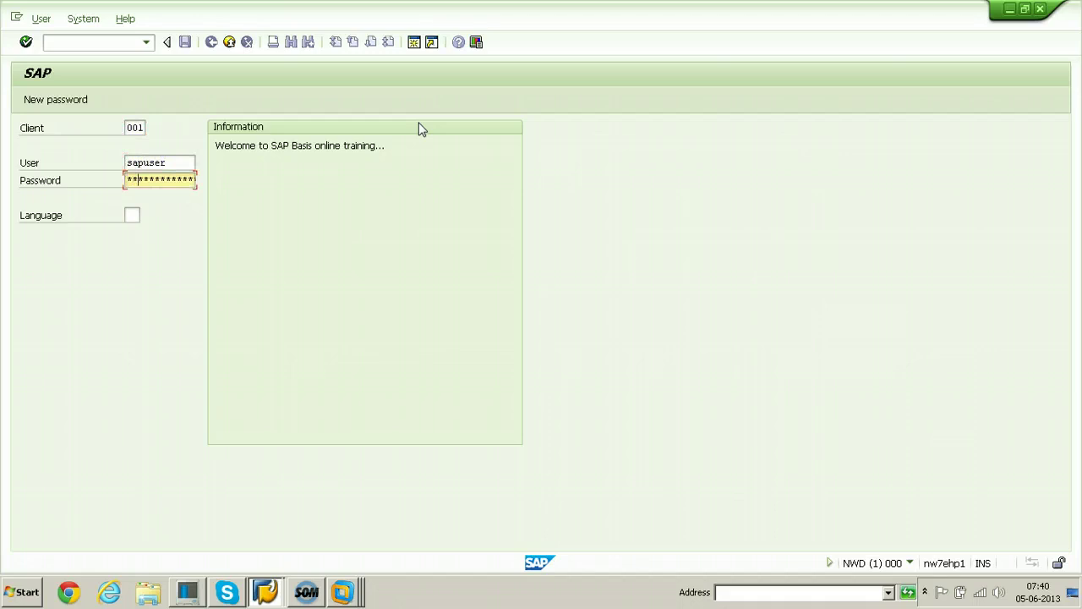
key(Return)
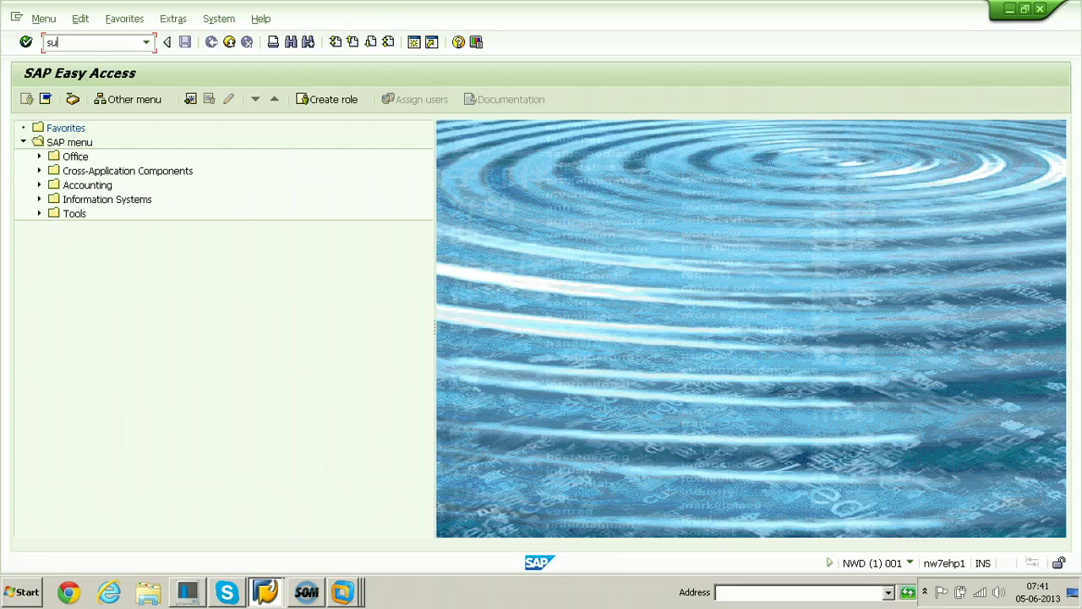
key(Return)
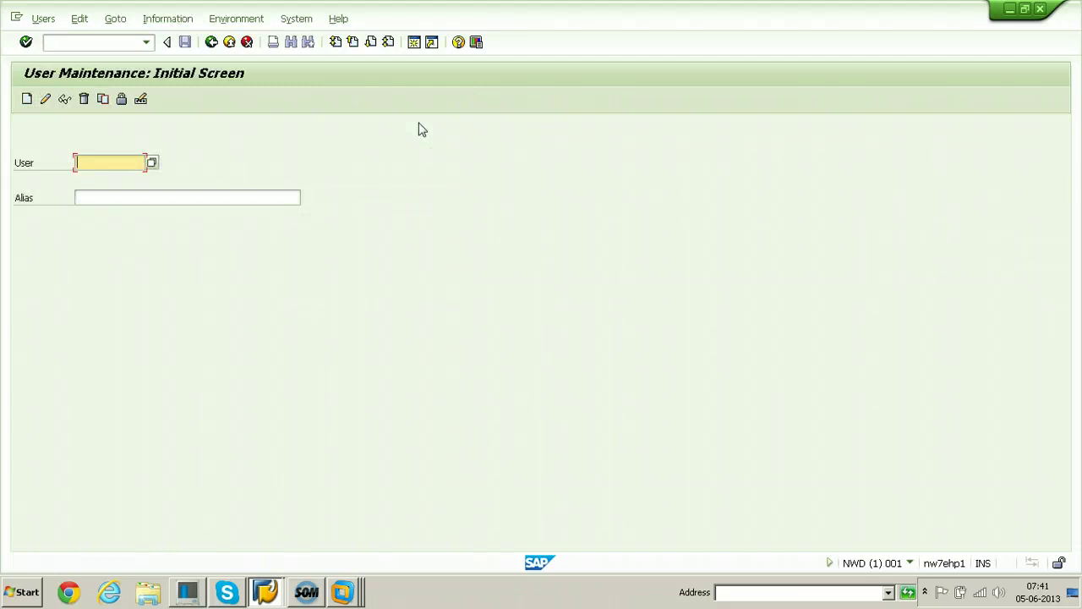
key(F4)
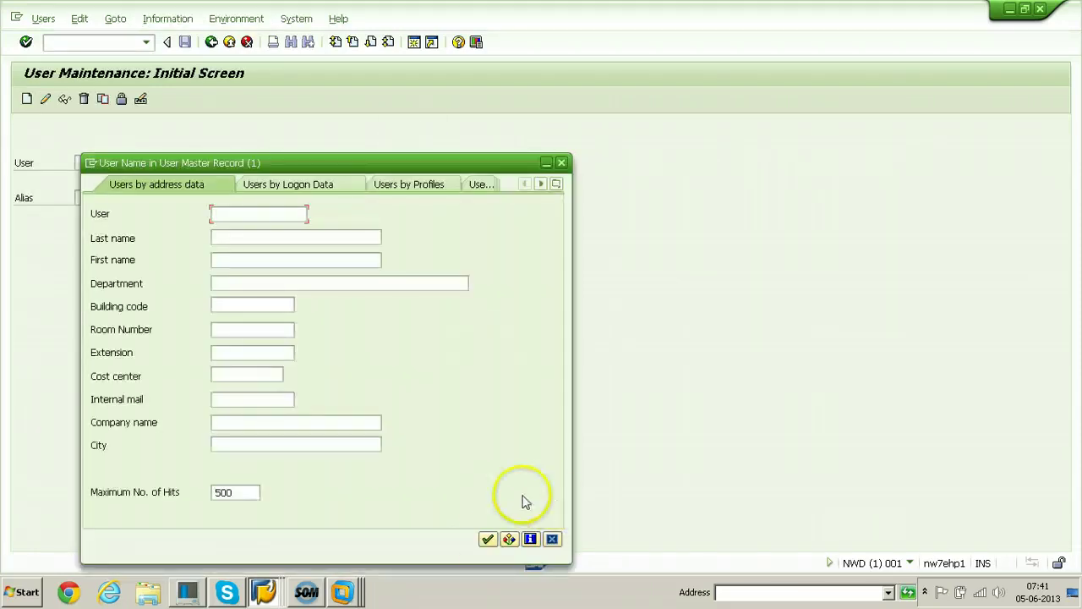
click(489, 541)
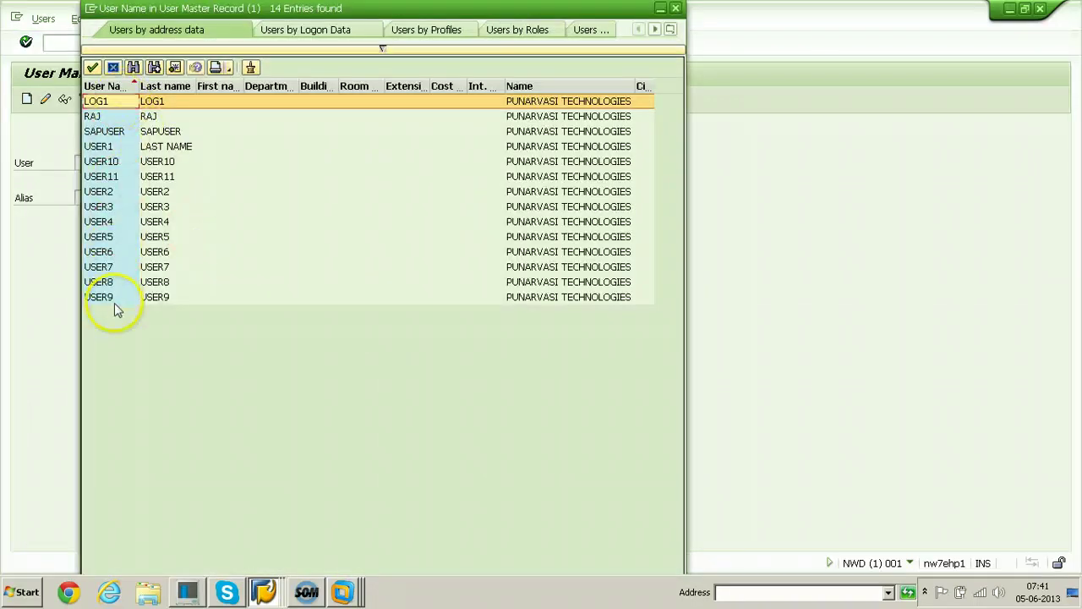
click(677, 8)
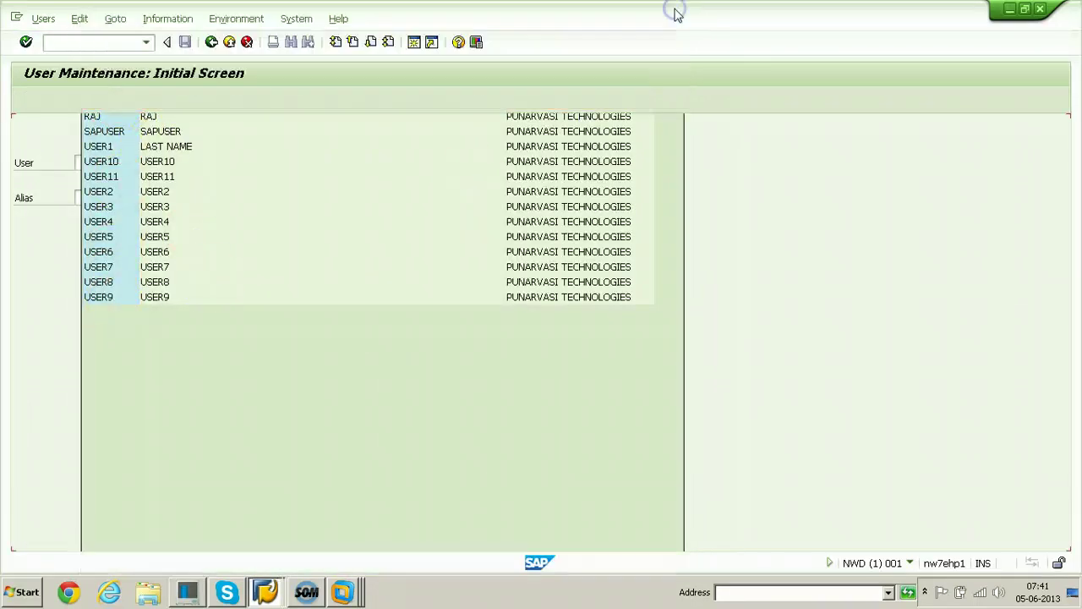
click(119, 41)
text(/n)
key(Return)
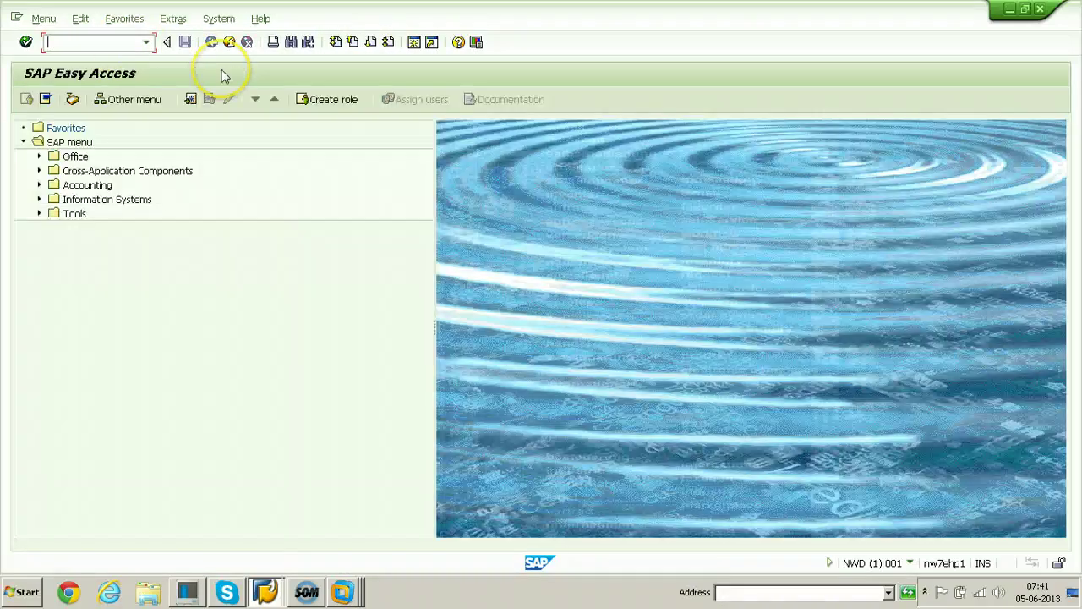
text(pfcg)
key(Return)
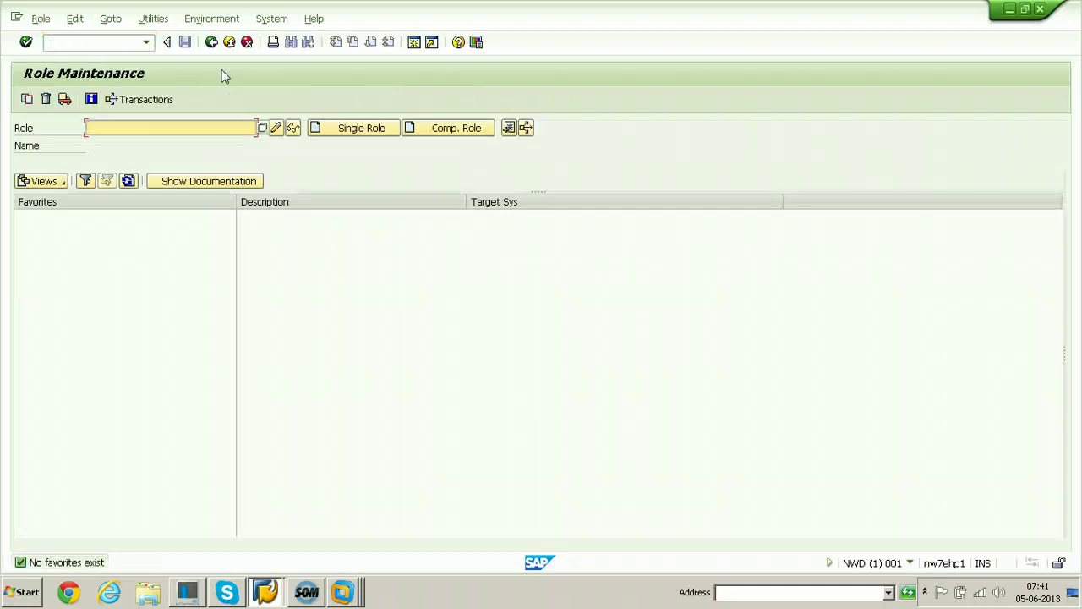
key(F4)
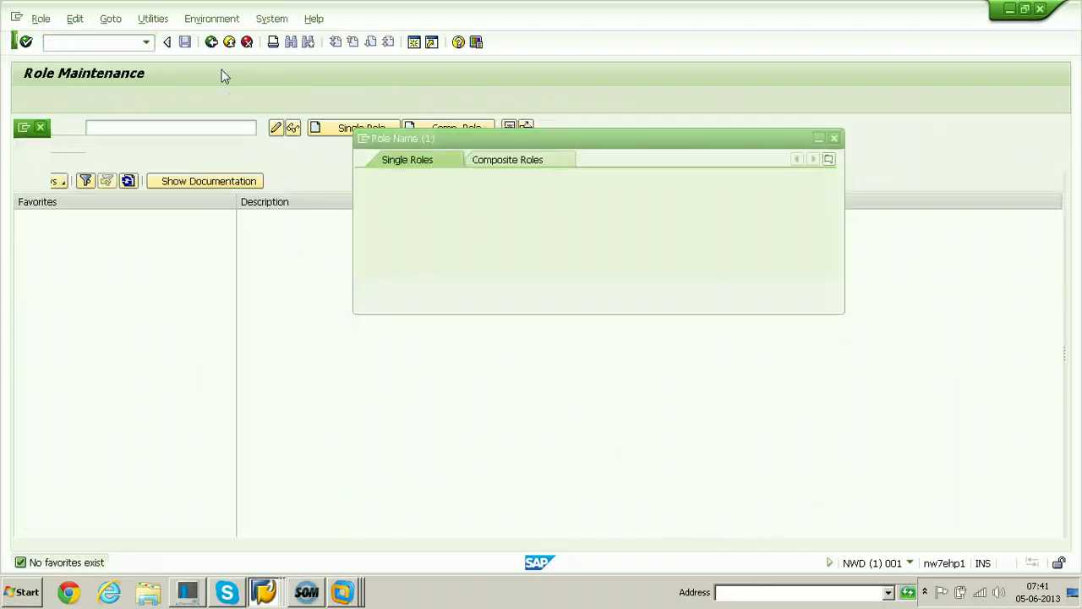
text(z*)
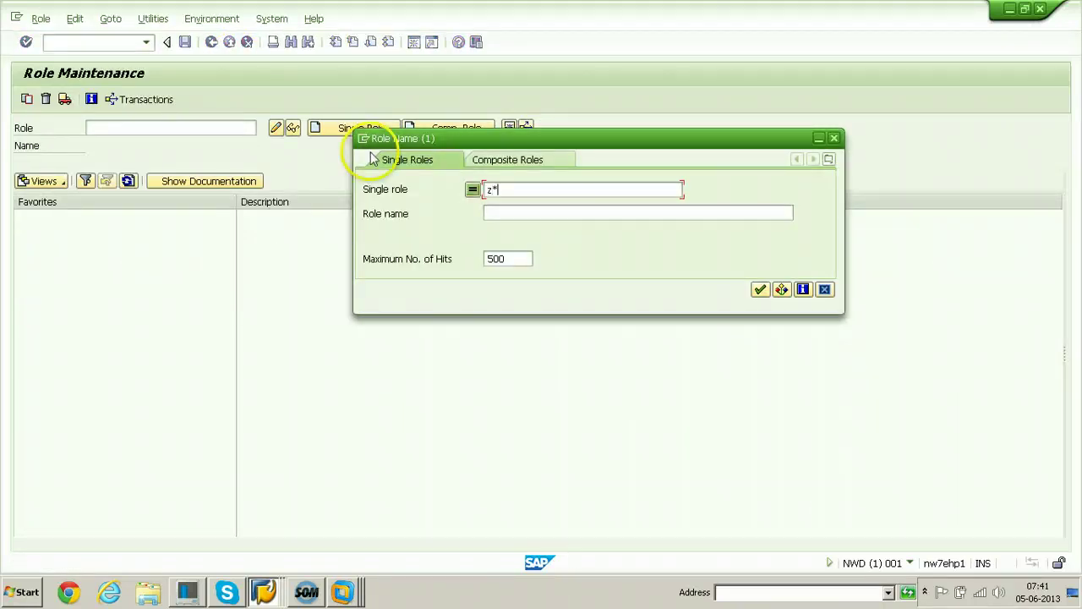
click(760, 289)
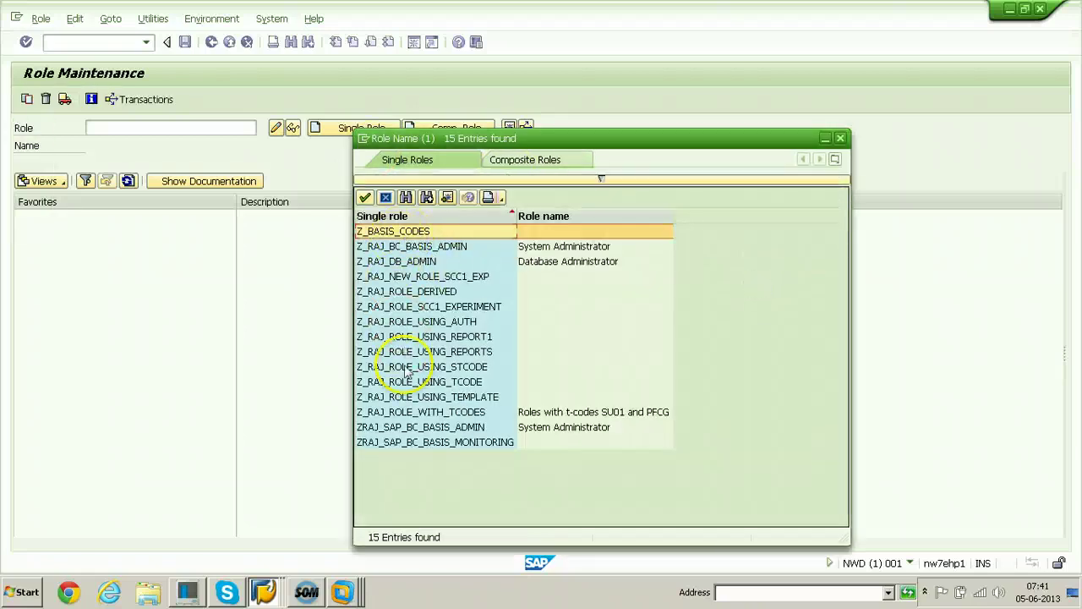
click(839, 138)
click(102, 43)
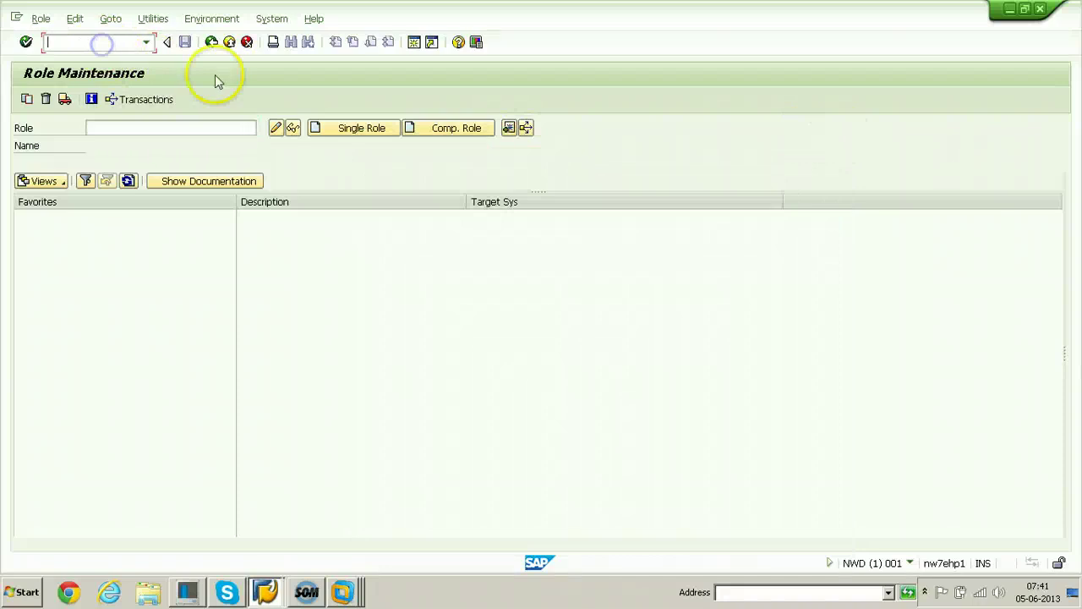
text(/n)
key(Return)
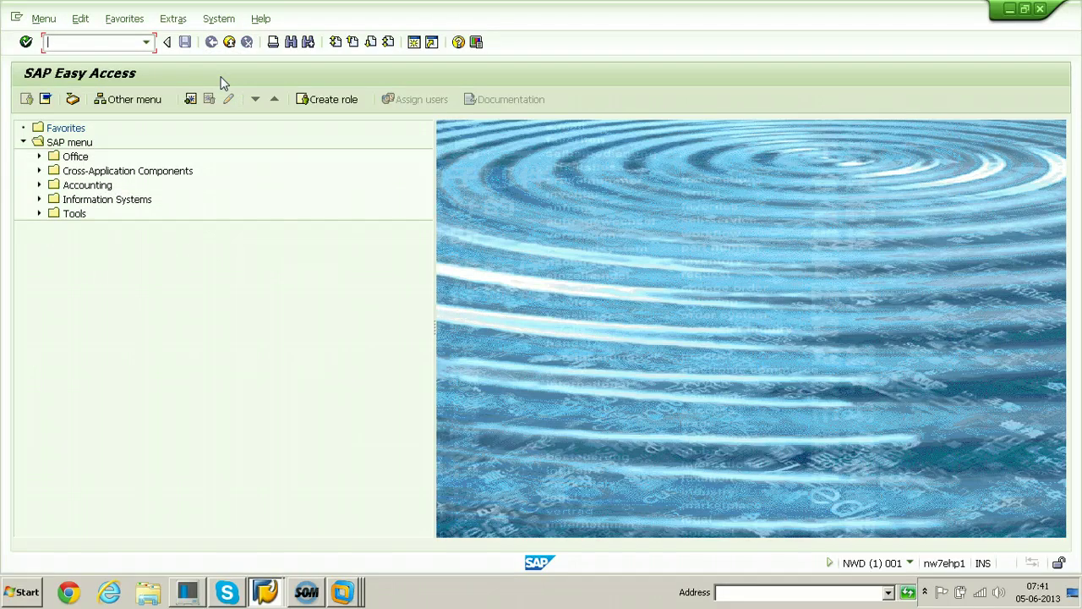
Check the system details in the status bar, then log off from NWD and confirm
click(911, 563)
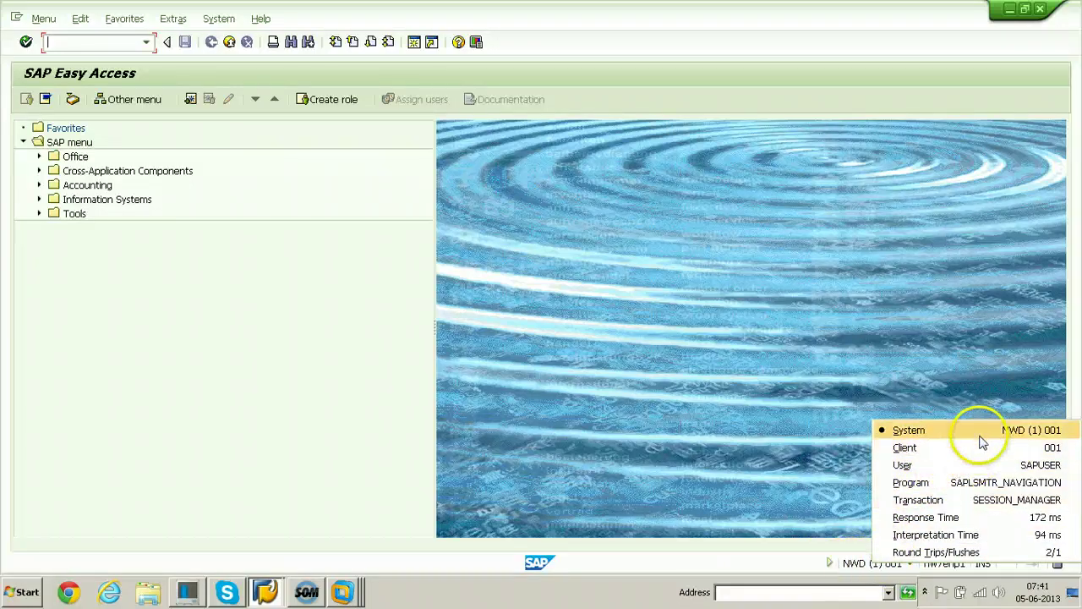
click(771, 565)
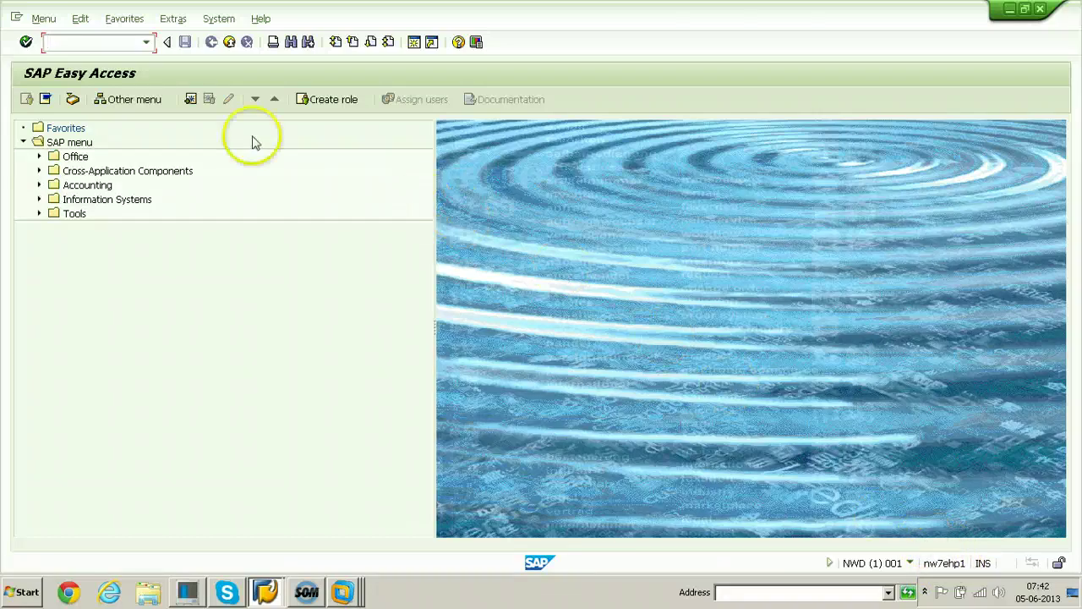
click(218, 18)
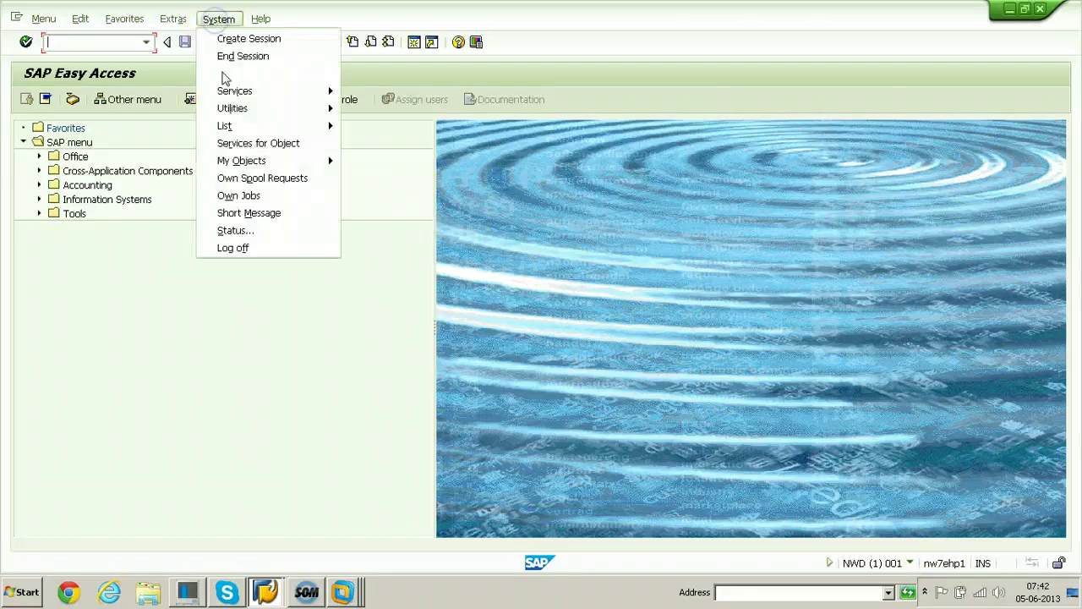
click(239, 250)
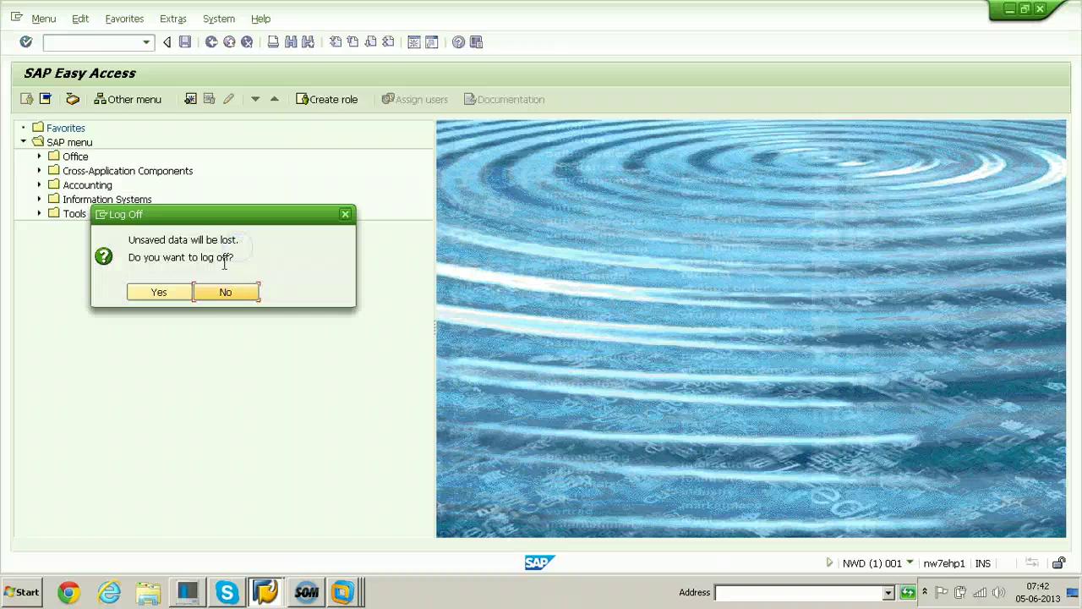
click(169, 291)
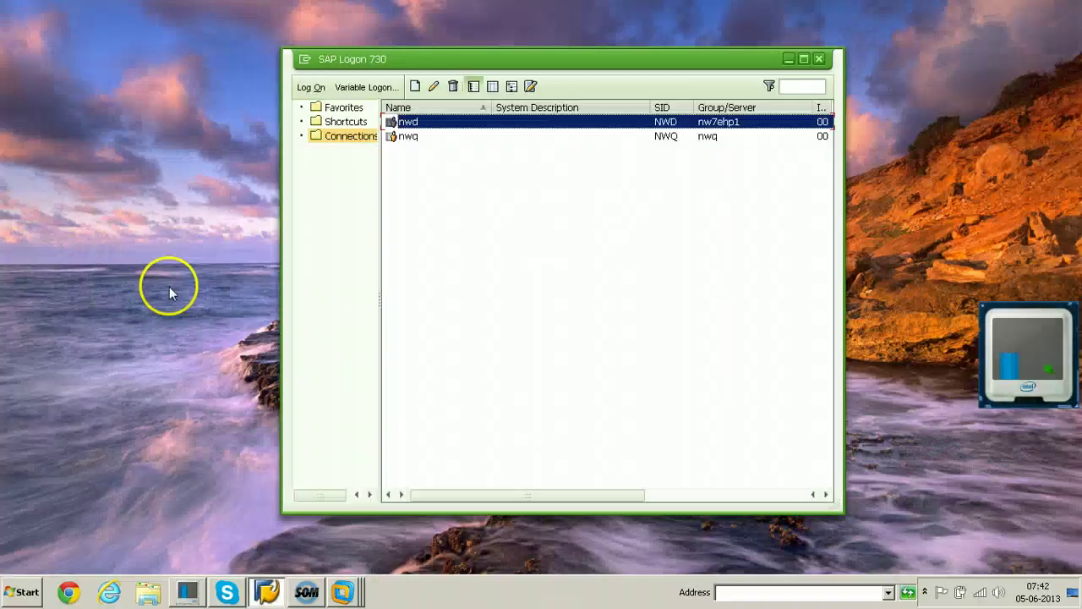
Open the nwq connection and log on to client 001 as the default super user
click(409, 143)
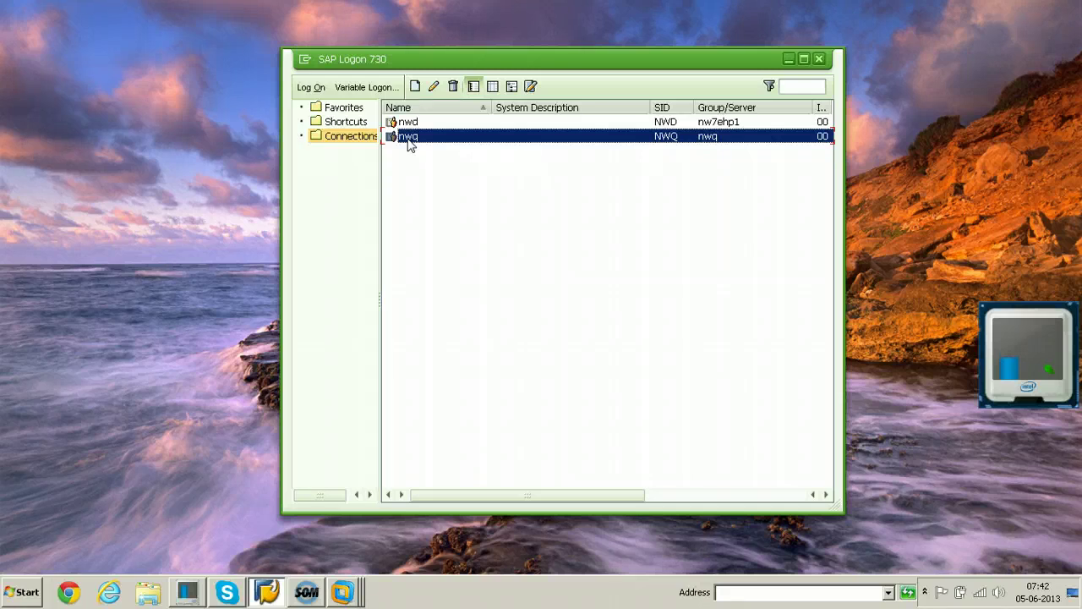
click(415, 191)
key(Return)
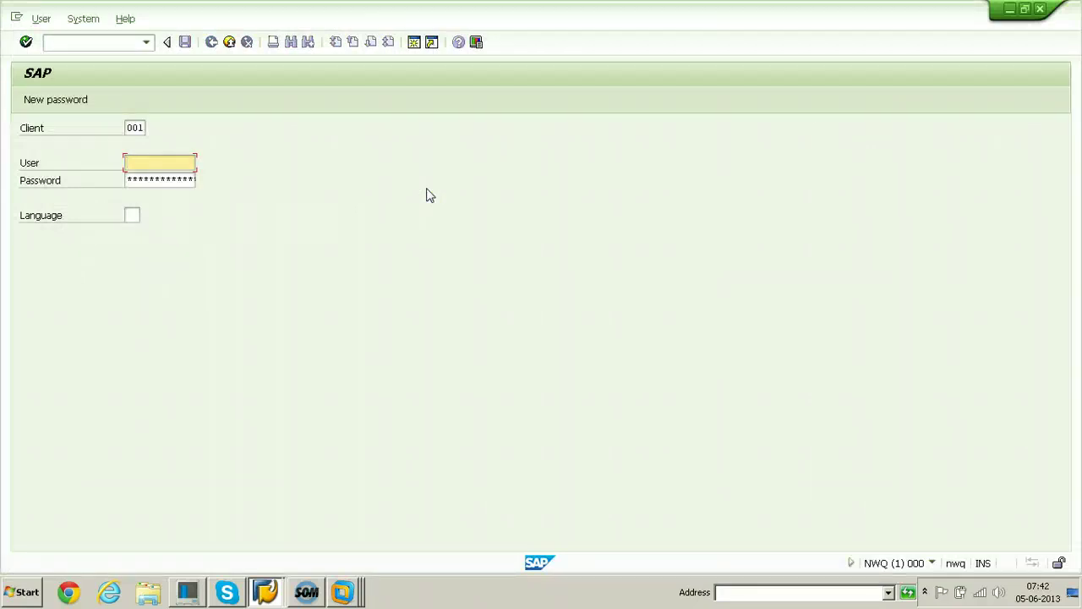
text(sap)
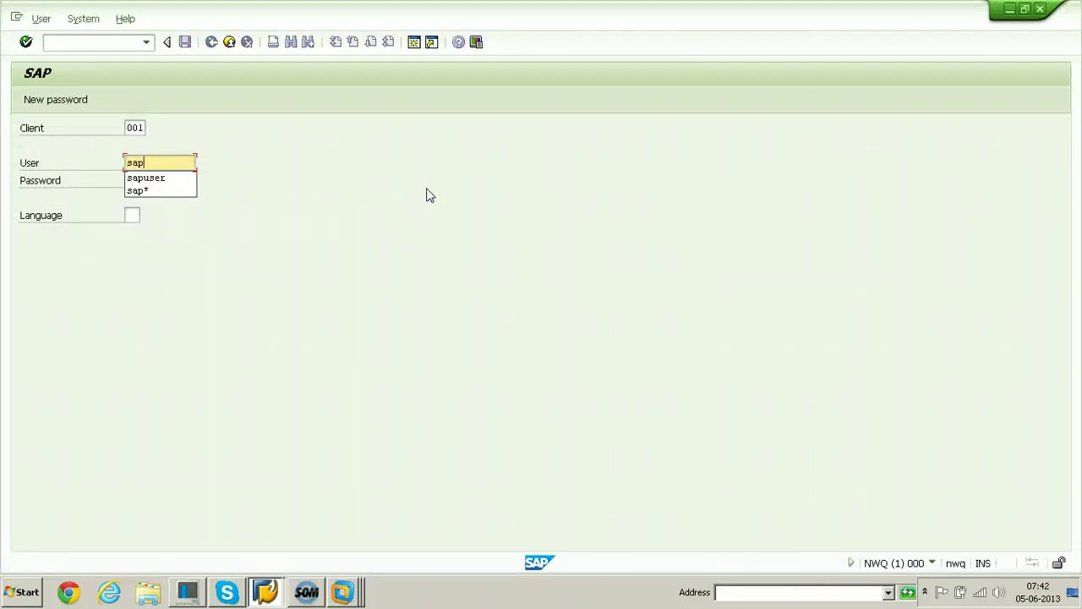
text(*)
key(Tab)
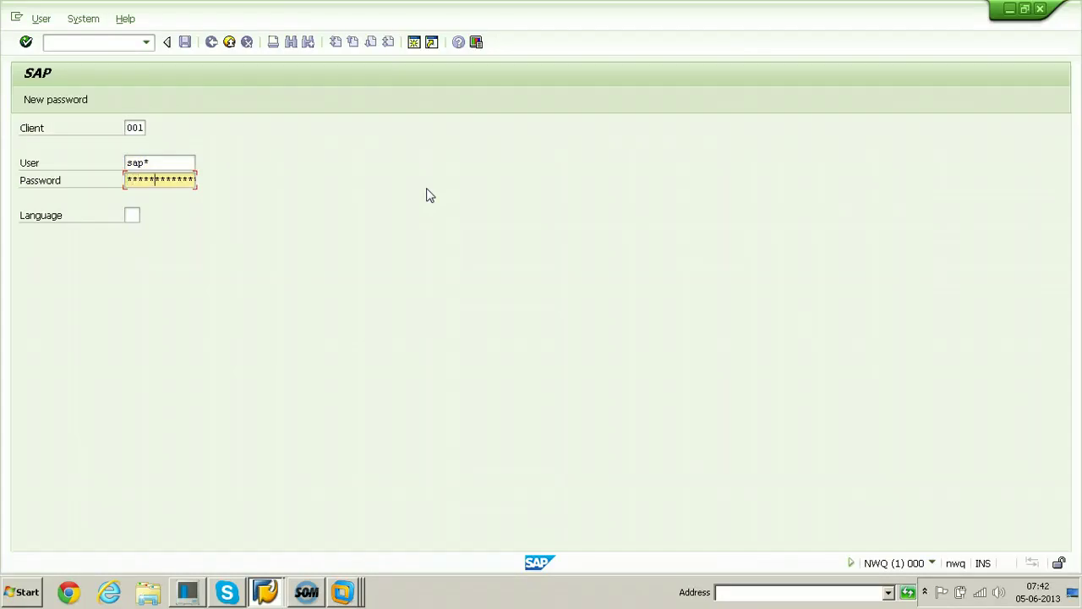
key(Return)
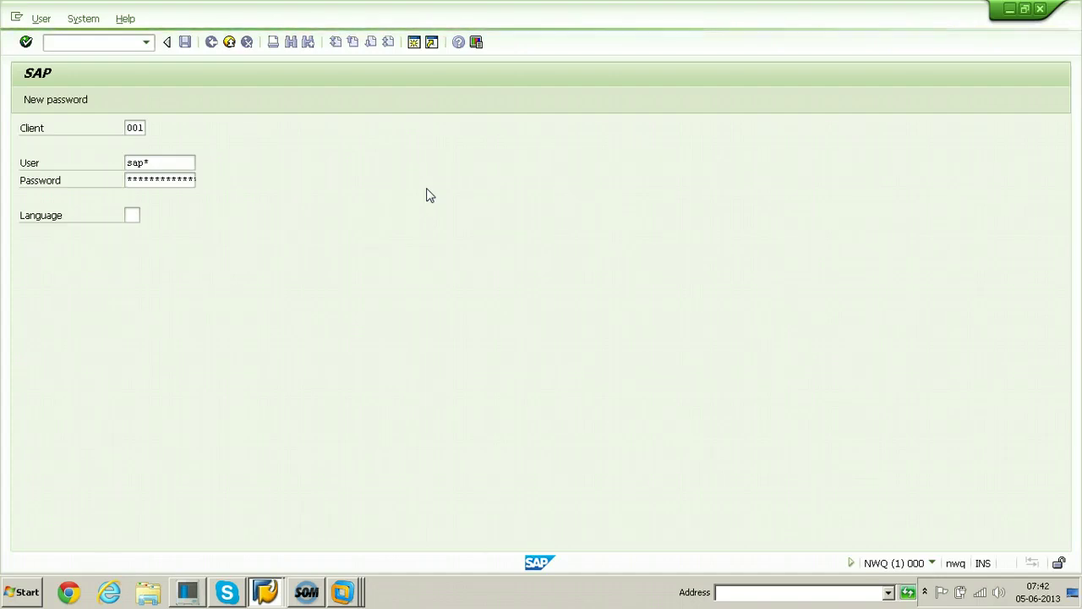
click(294, 171)
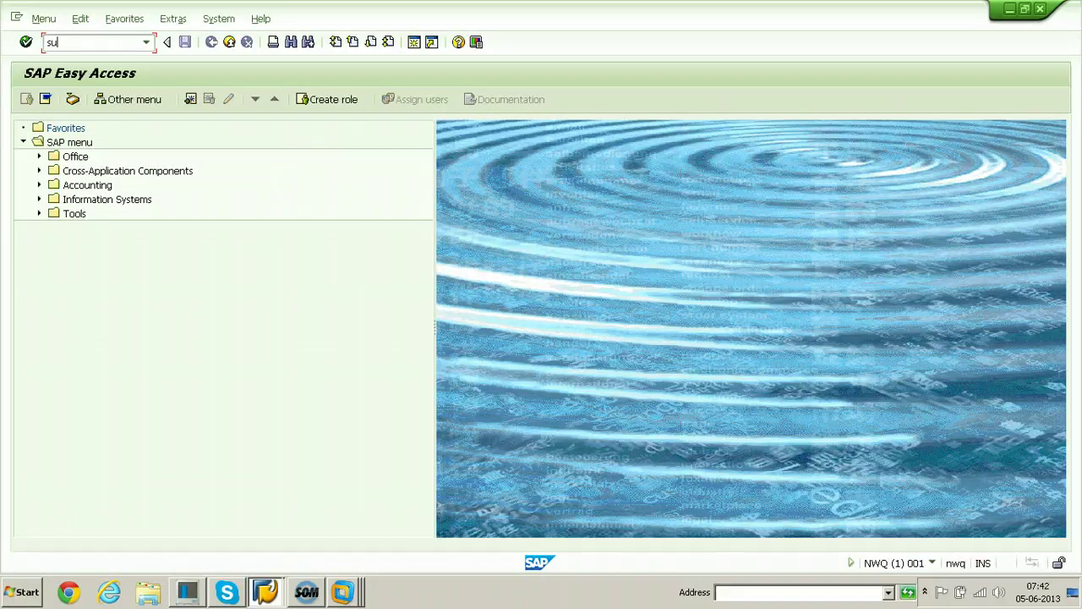
key(Return)
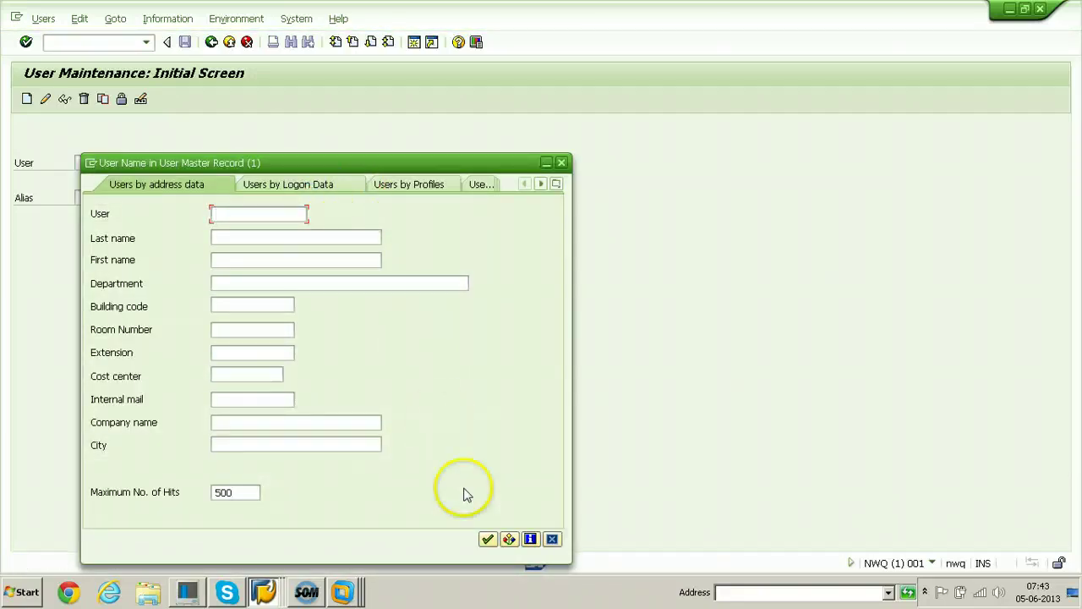
click(488, 541)
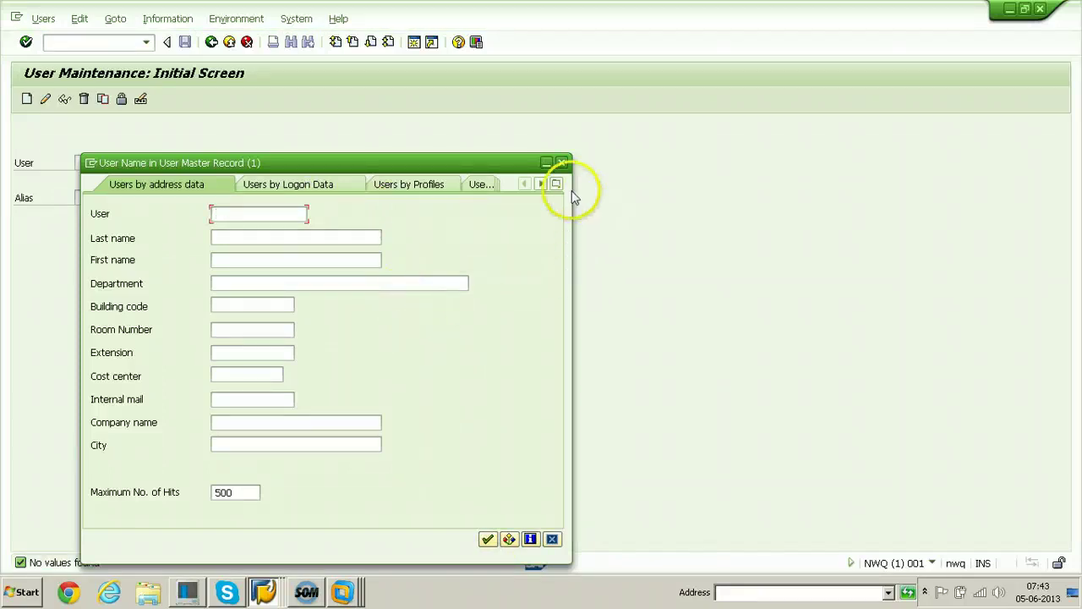
click(562, 163)
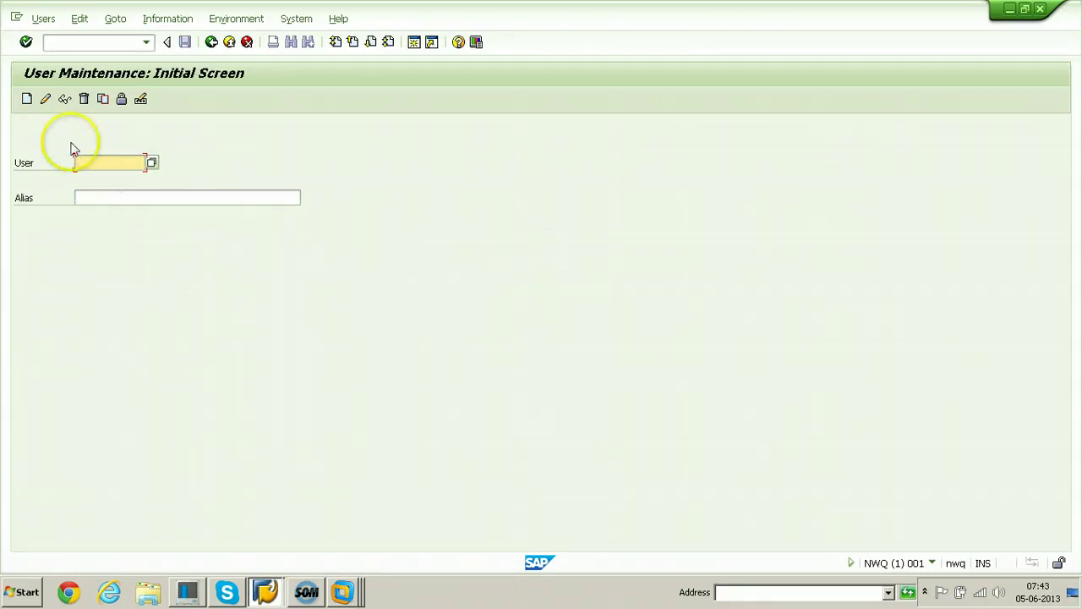
click(68, 45)
text(/)
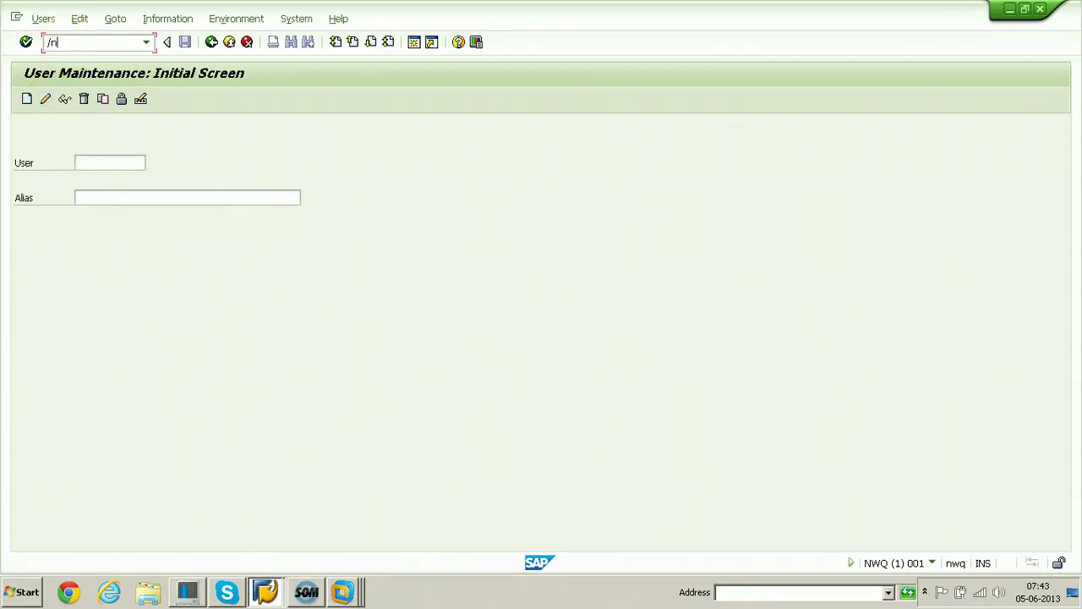
text(n)
key(Return)
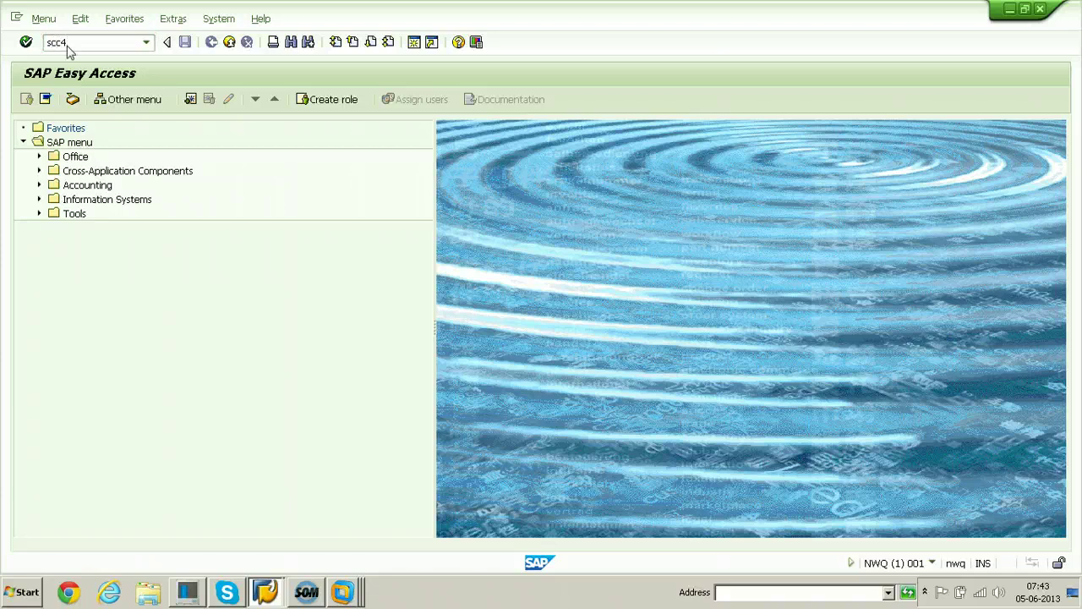
Run SCC4 and switch the Clients table to change mode, acknowledging the cross-client warning
key(Return)
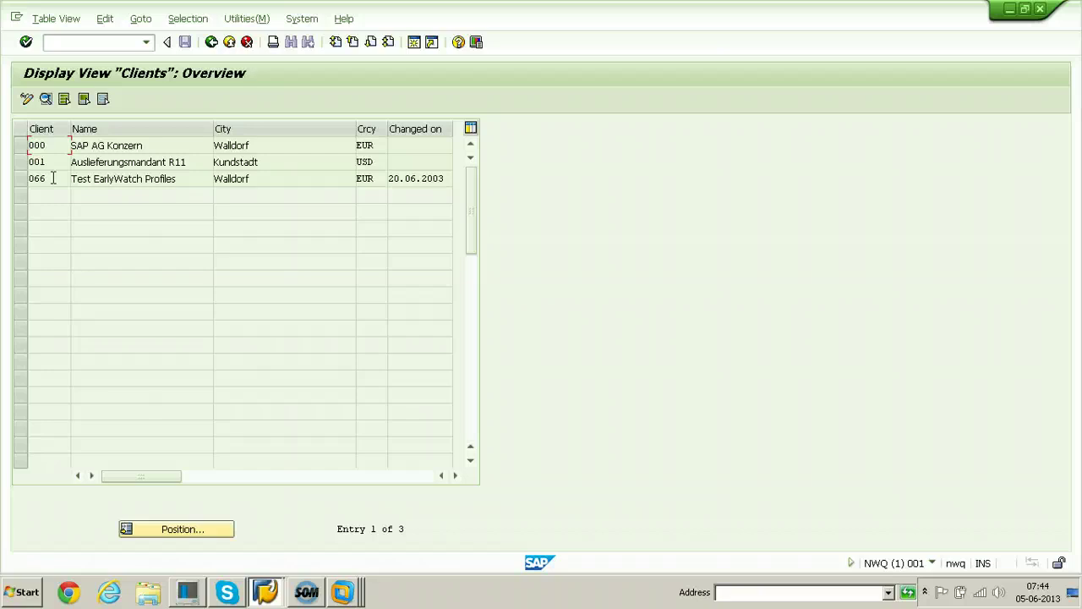
click(26, 100)
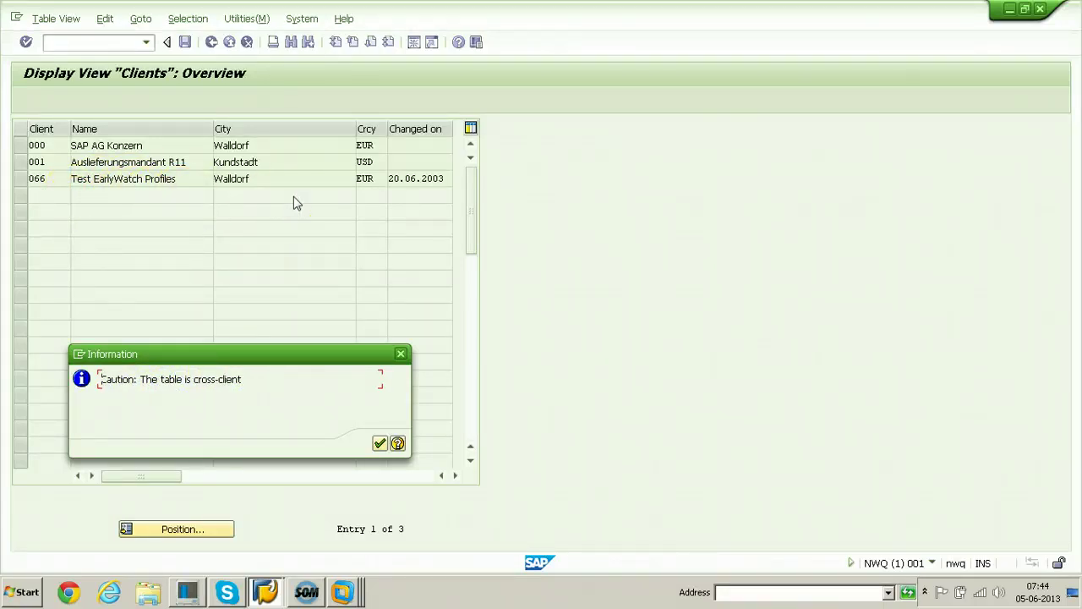
click(380, 444)
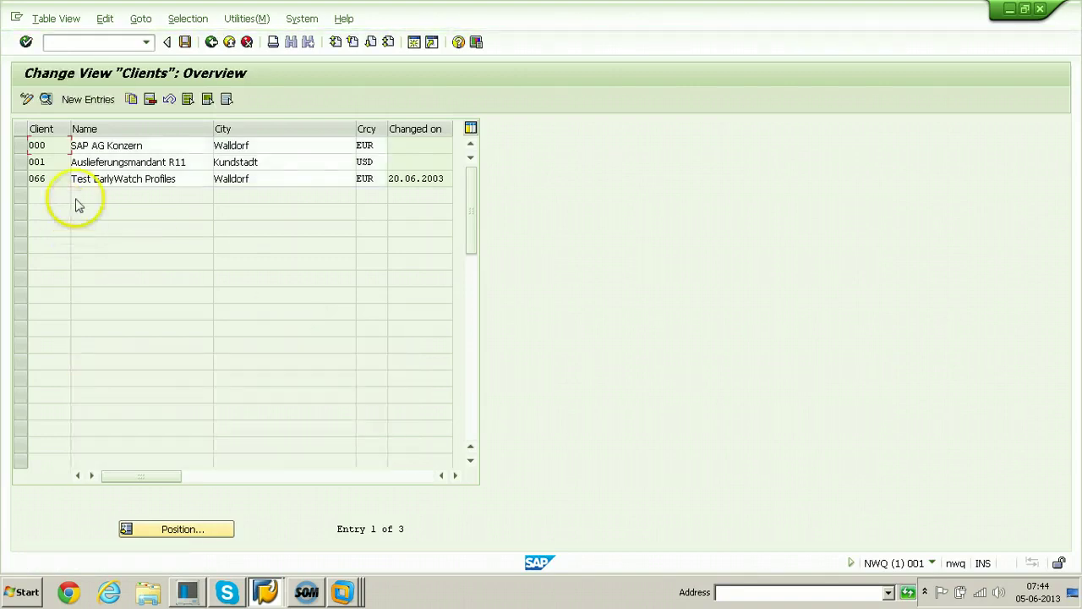
click(91, 102)
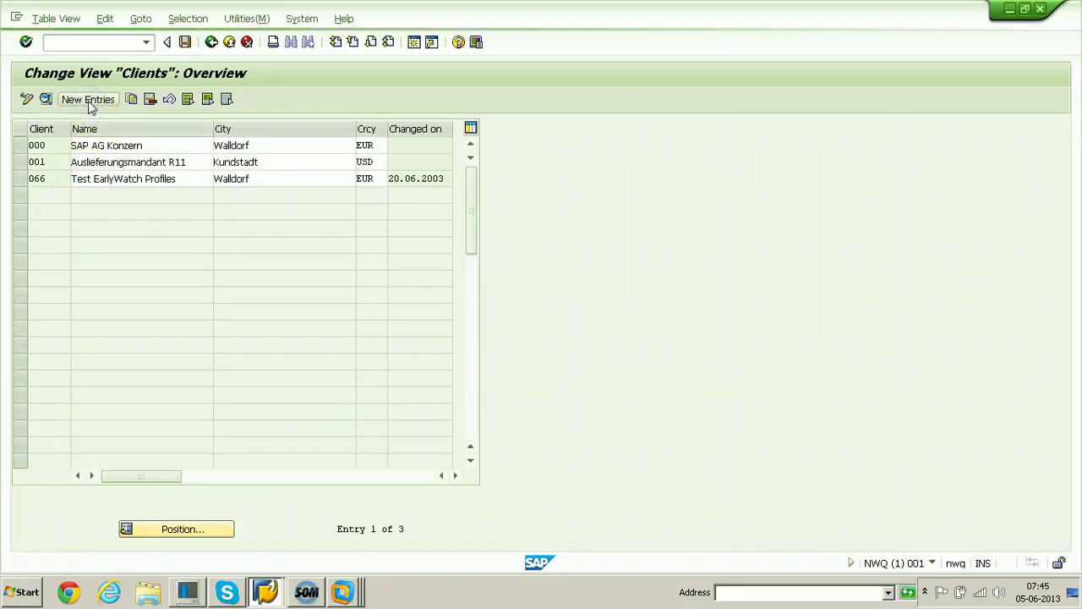
Enter new client 100 named Customizing with city Hyderabad
click(135, 129)
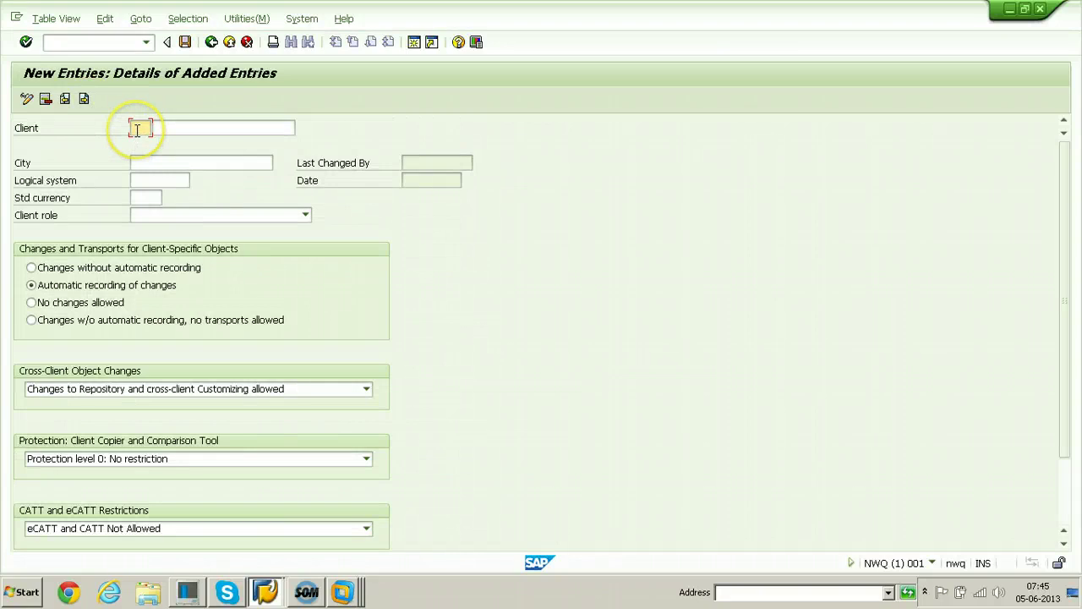
text(100)
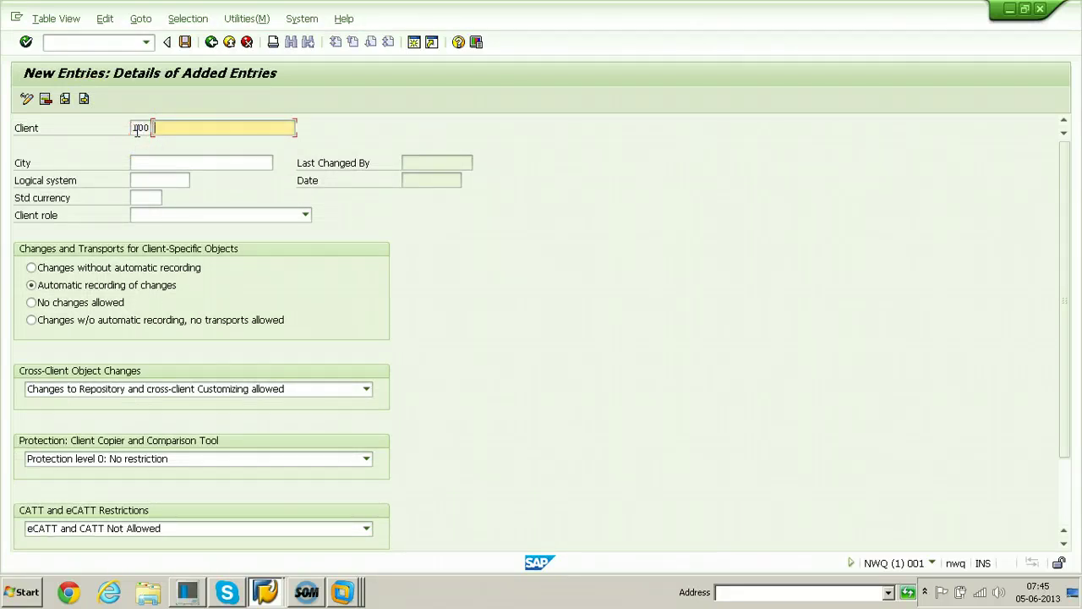
text(Cu)
key(Down)
key(Return)
key(Tab)
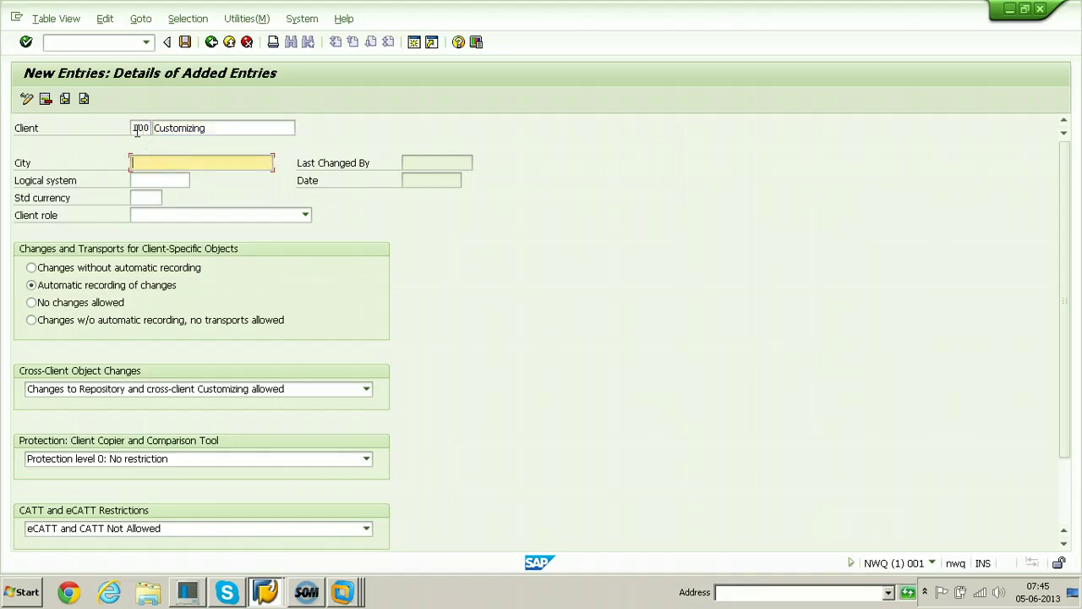
text(Hy)
key(Down)
key(Return)
key(Tab)
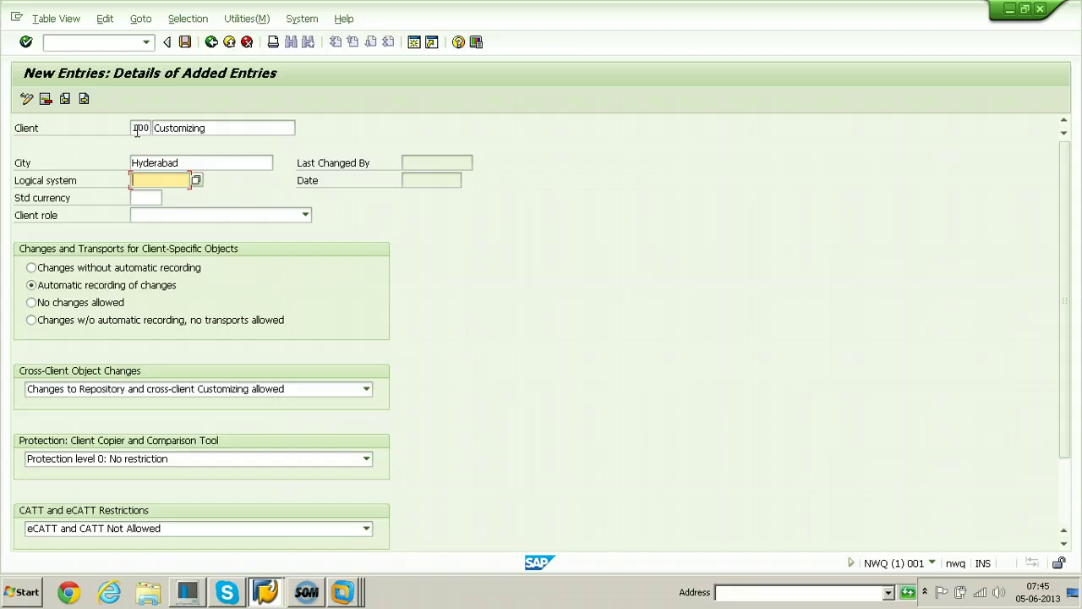
key(Tab)
Set standard currency INR and client role Customizing, then save client 100
text(INR)
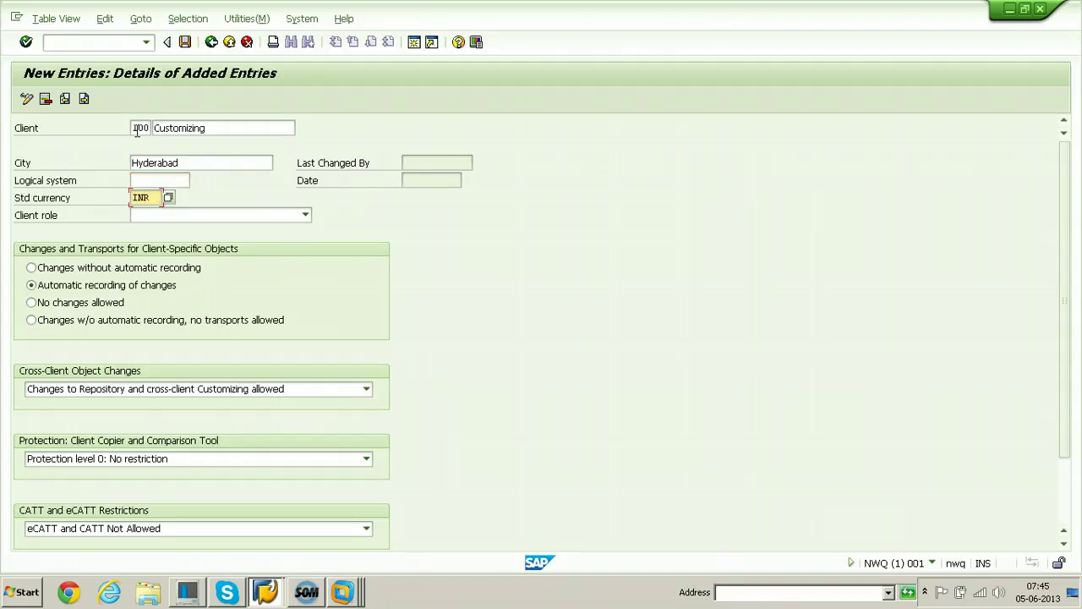
key(Tab)
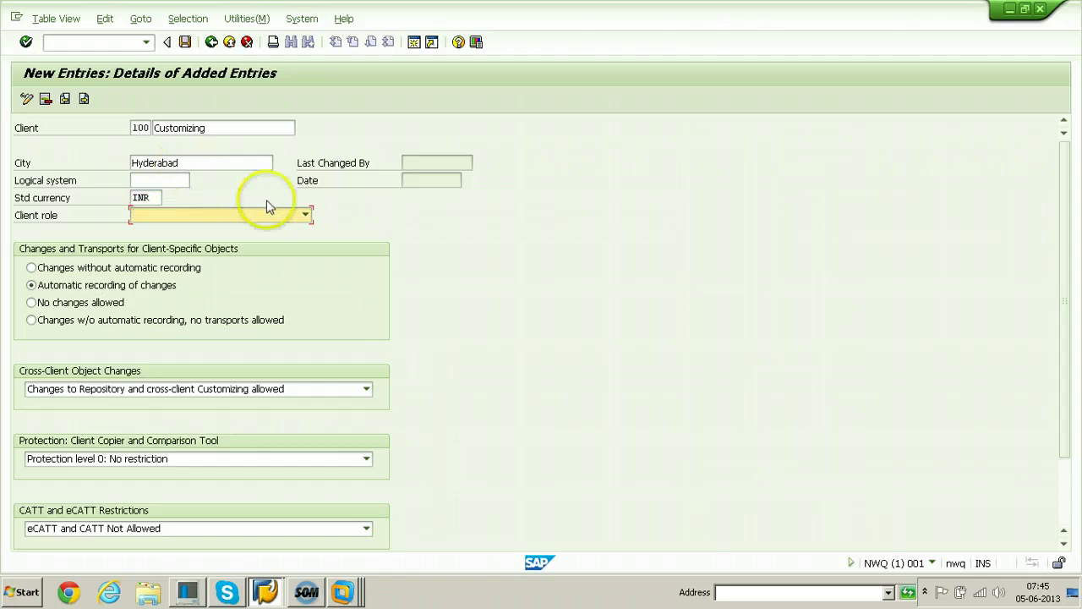
click(305, 214)
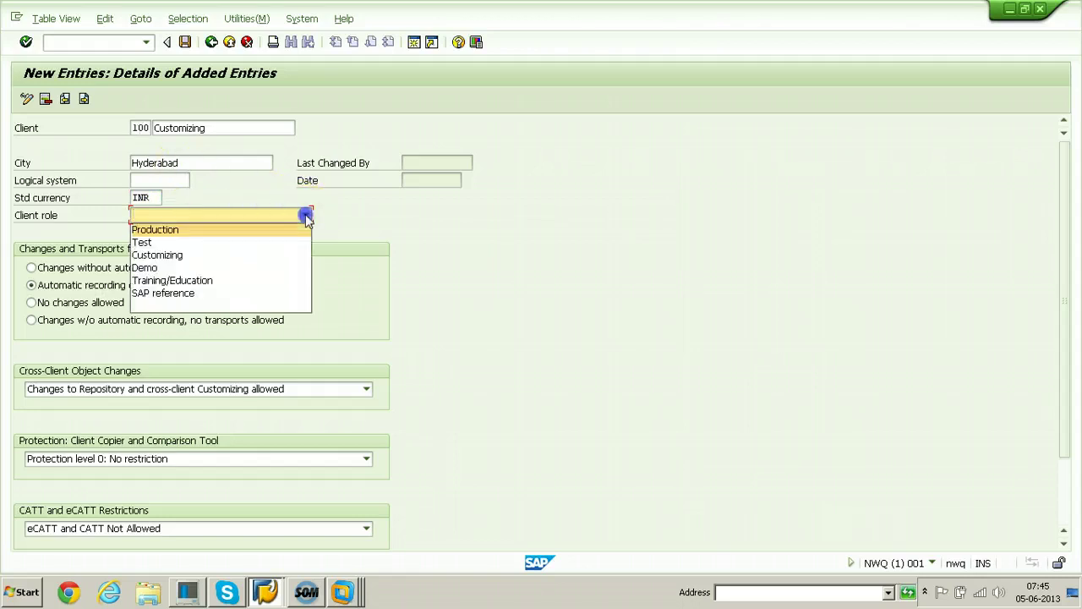
click(165, 254)
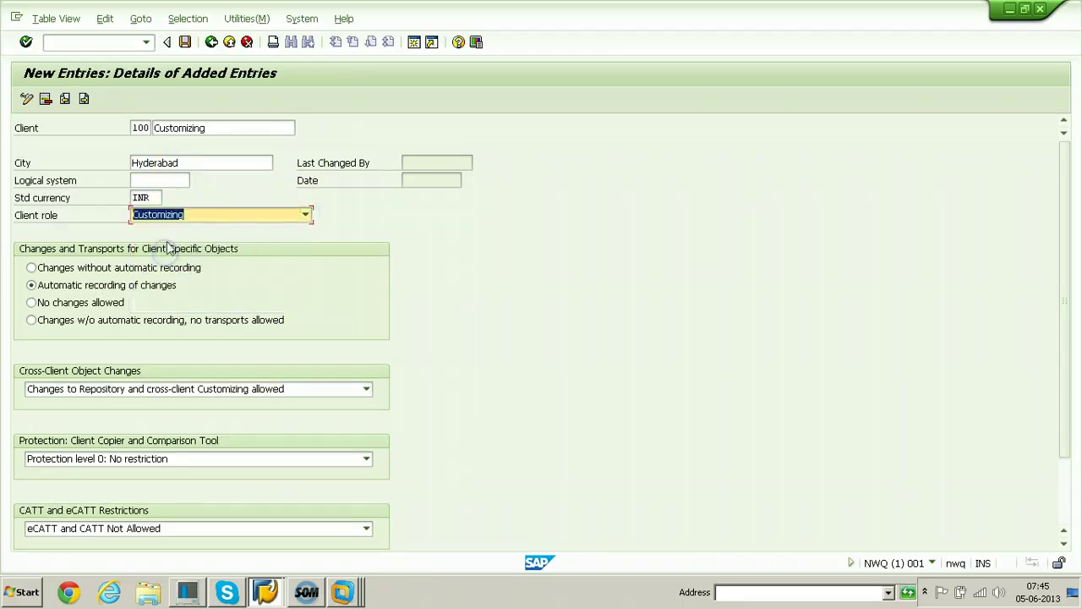
click(185, 42)
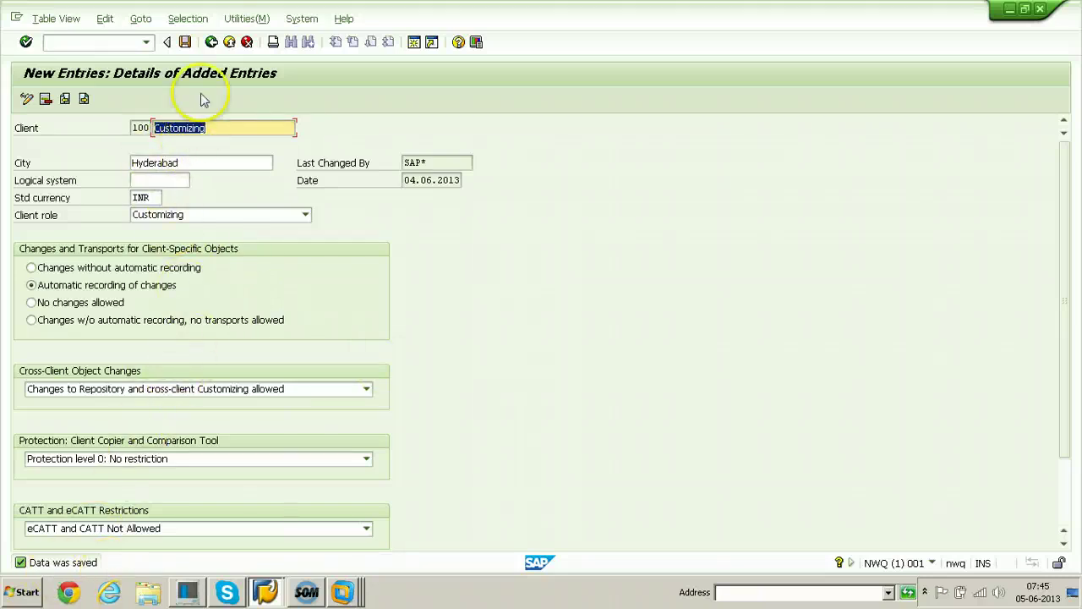
Go back to the Clients overview, scroll to the top and save the table again
click(211, 43)
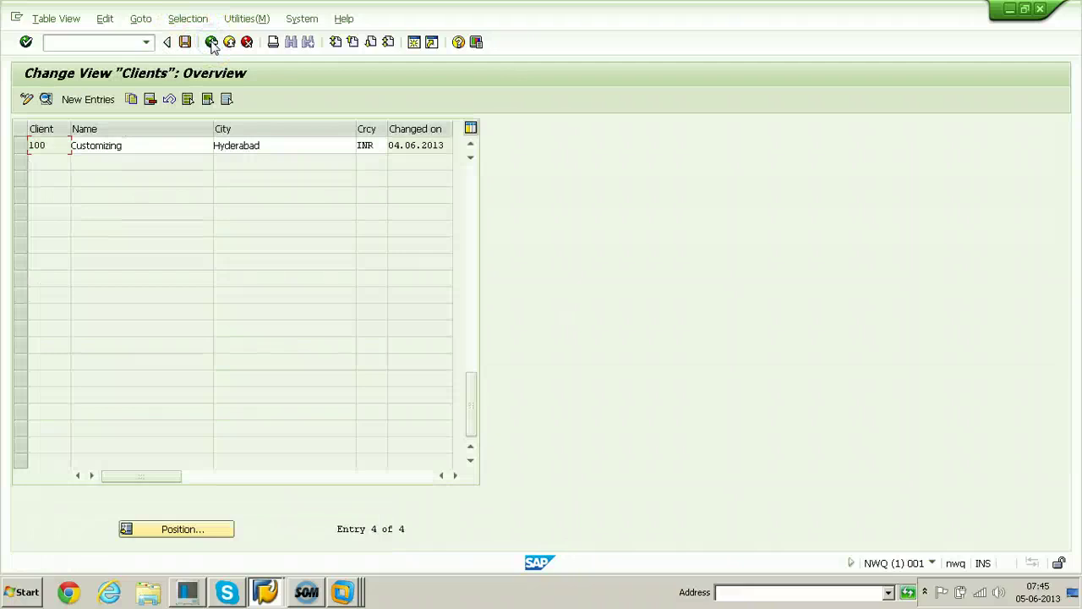
drag(475, 413, 461, 183)
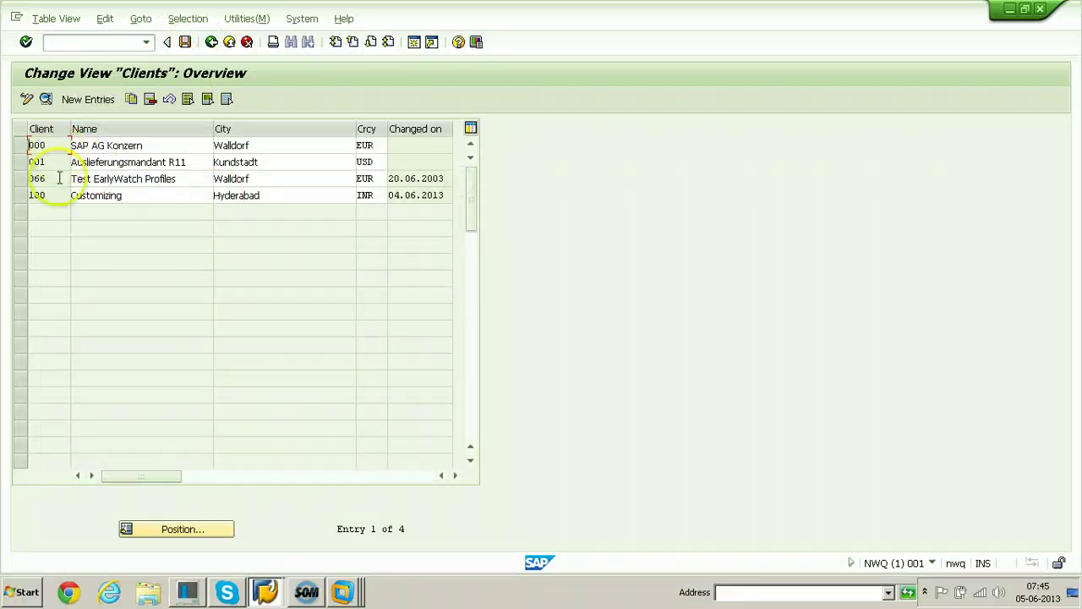
click(185, 42)
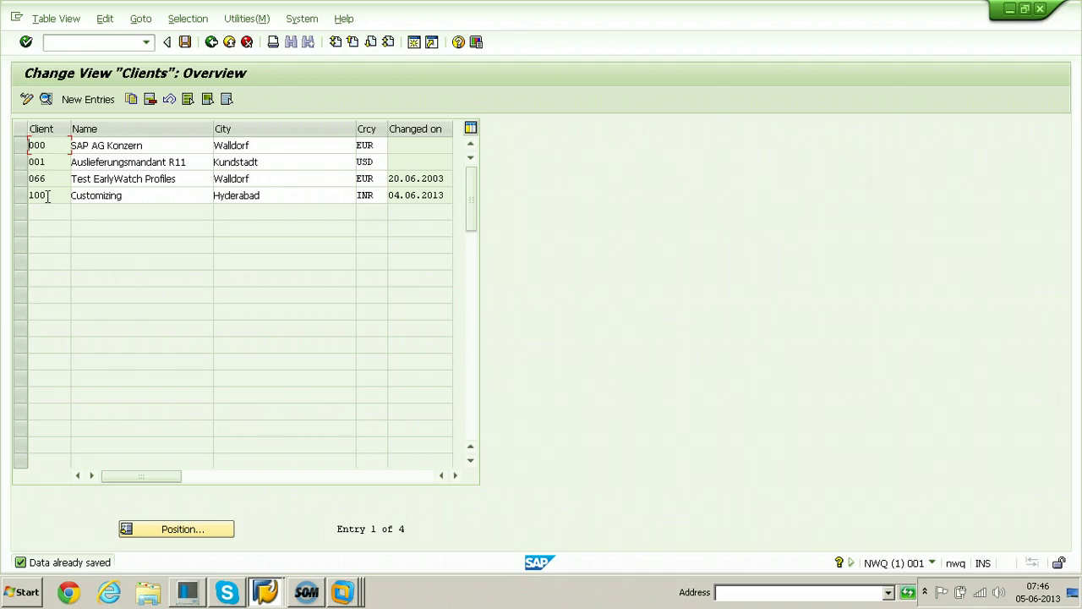
Log off the NWQ session and confirm the logoff
click(302, 19)
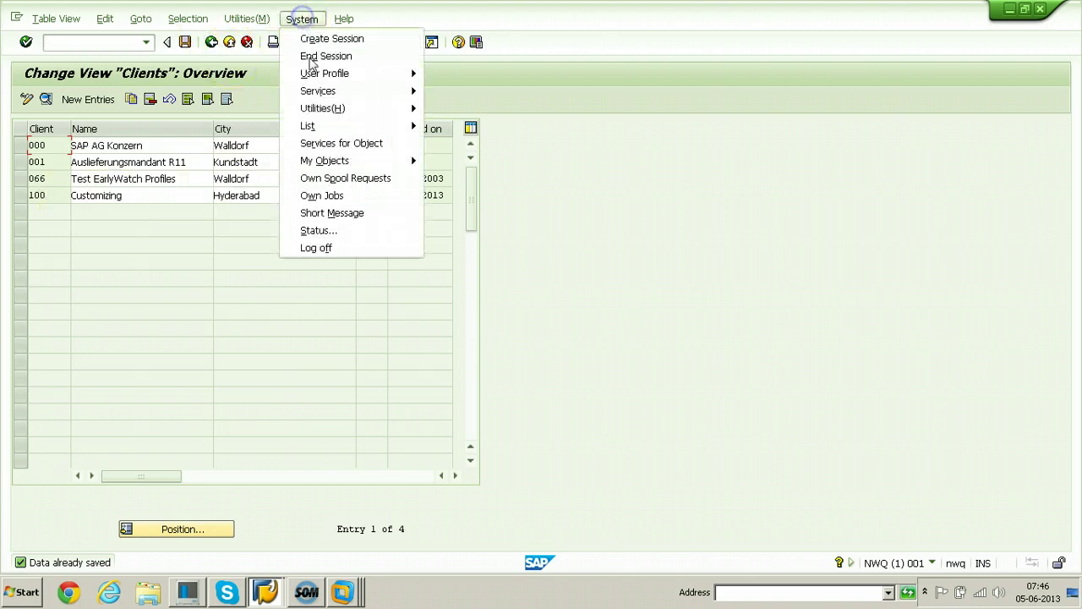
click(320, 249)
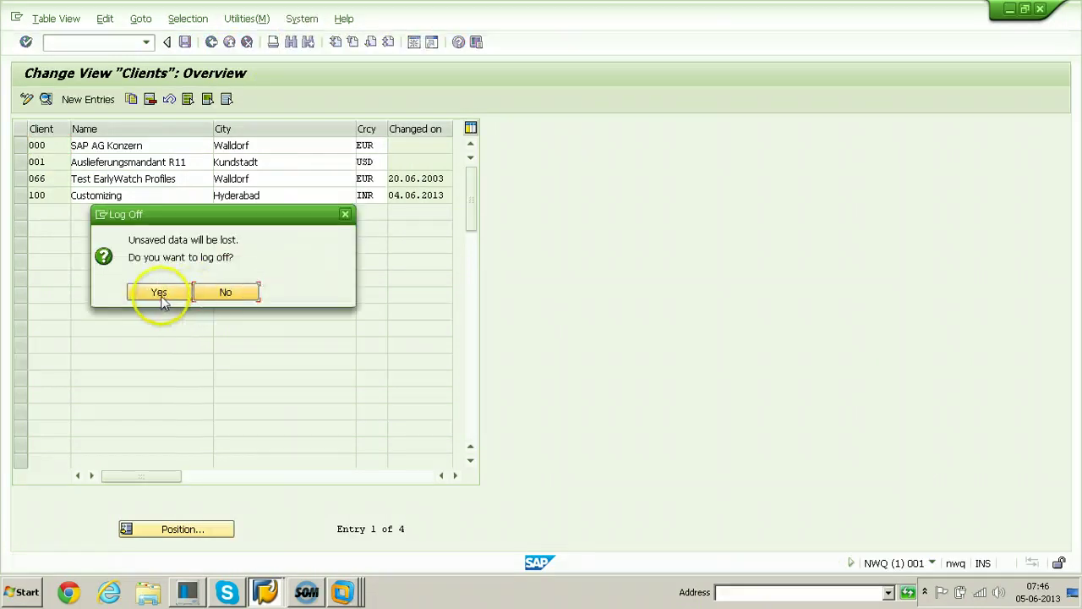
click(159, 293)
Log back on to NWQ client 100 as the default super user and dismiss the copyright notice
double_click(414, 137)
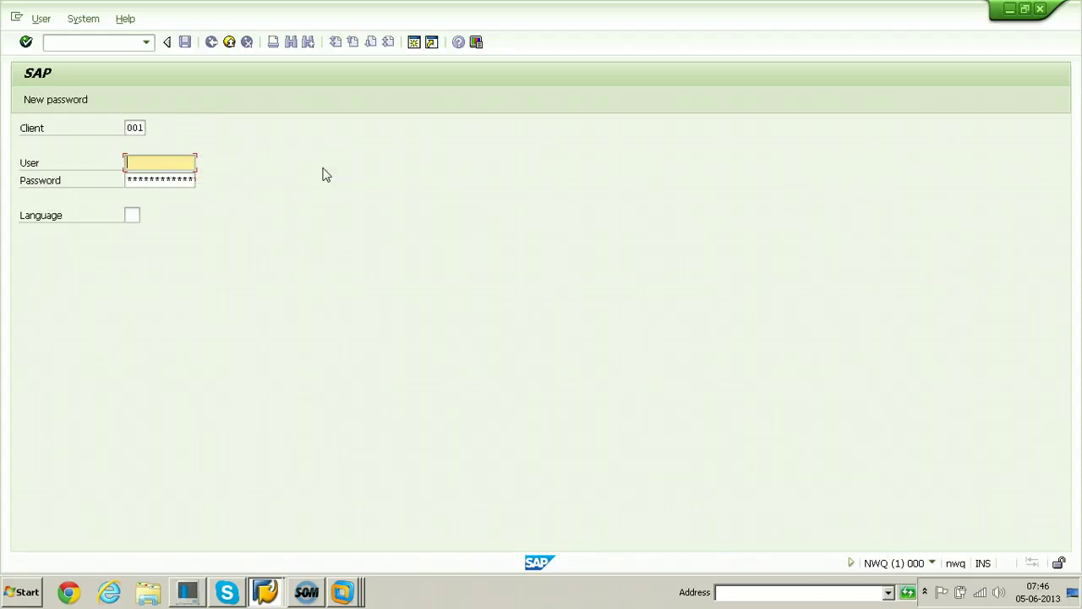
key(shift+Tab)
text(100)
key(Tab)
text(sap)
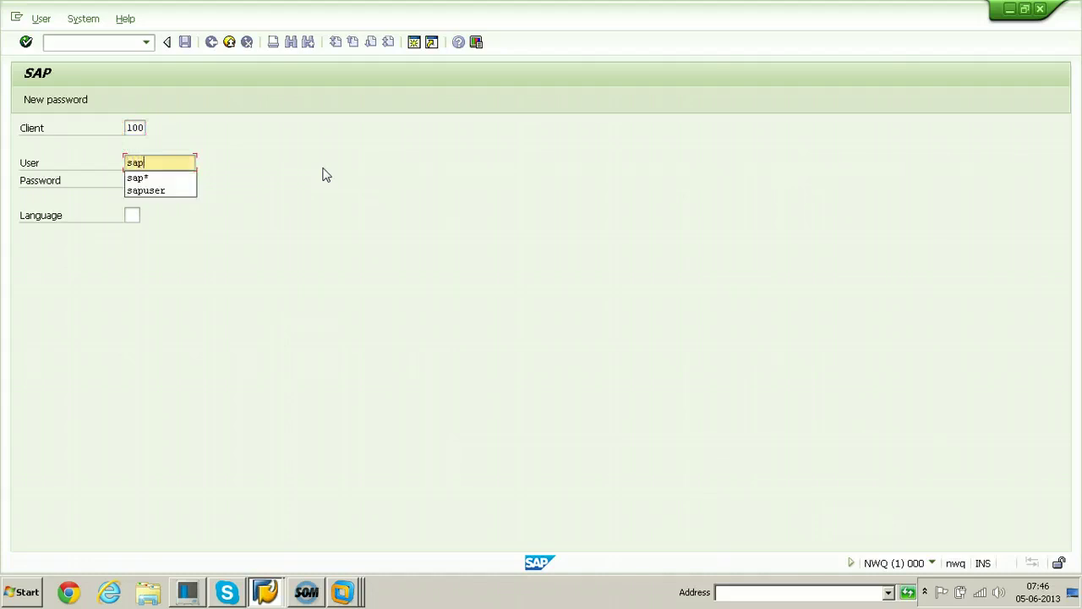
text(*)
key(Tab)
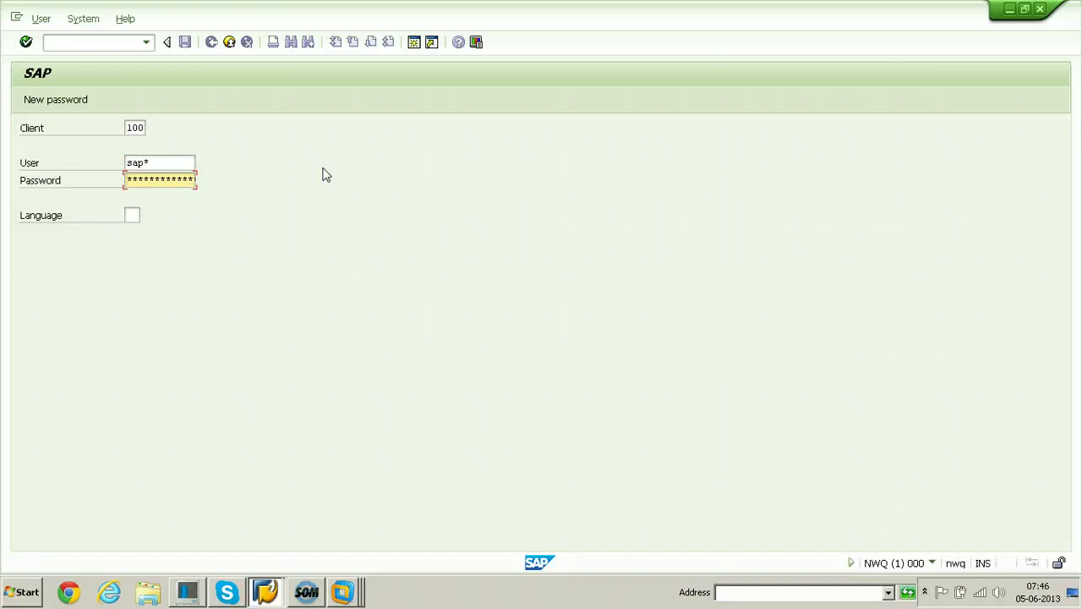
text(s)
key(Return)
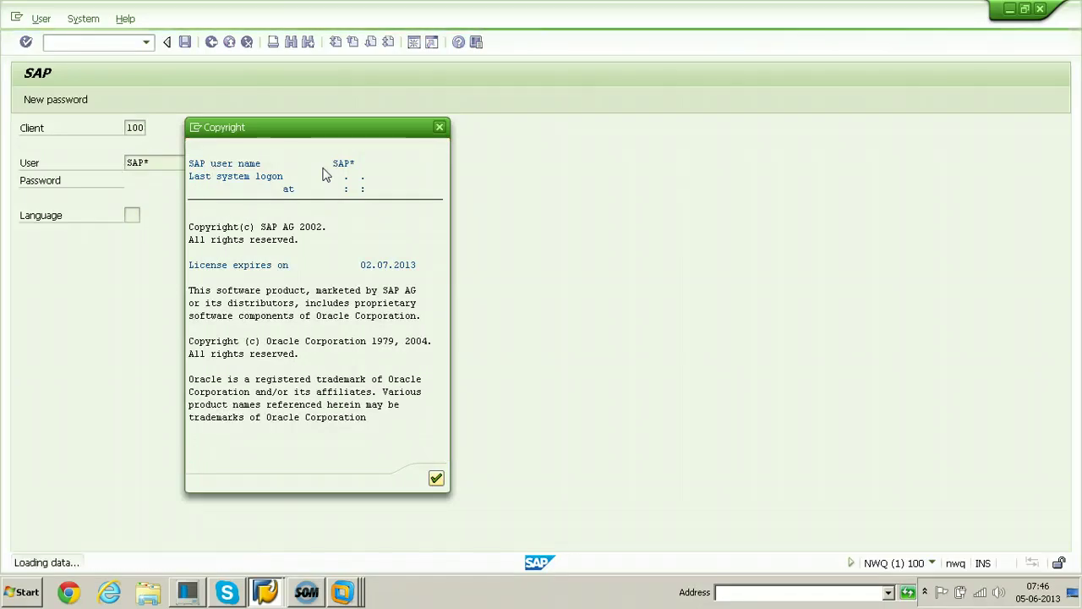
key(Return)
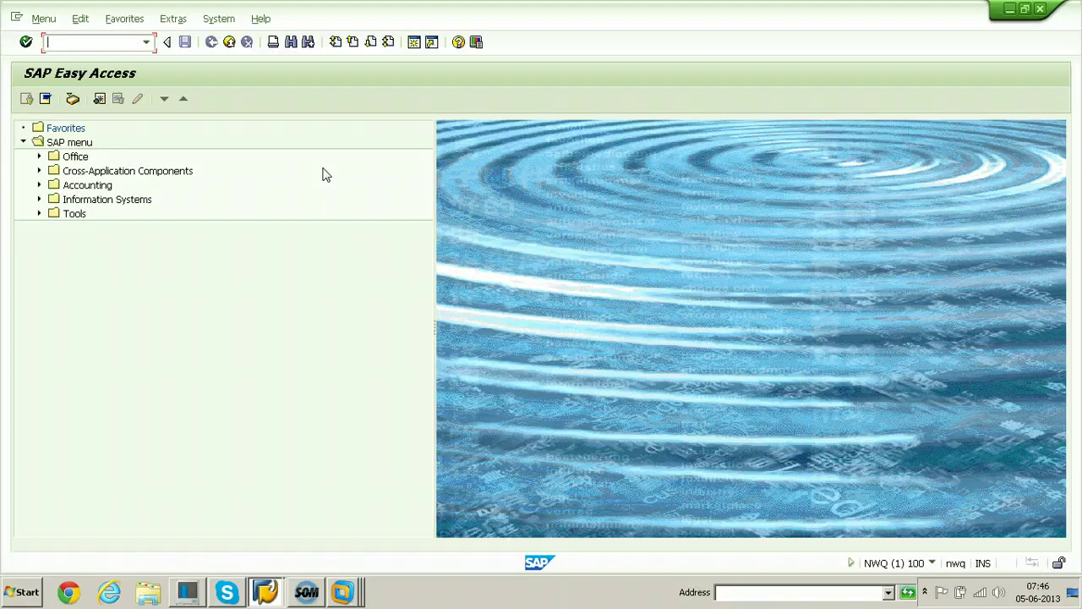
Open SU01, close its user search help unused, and return to Easy Access with /n
text(su01)
key(Return)
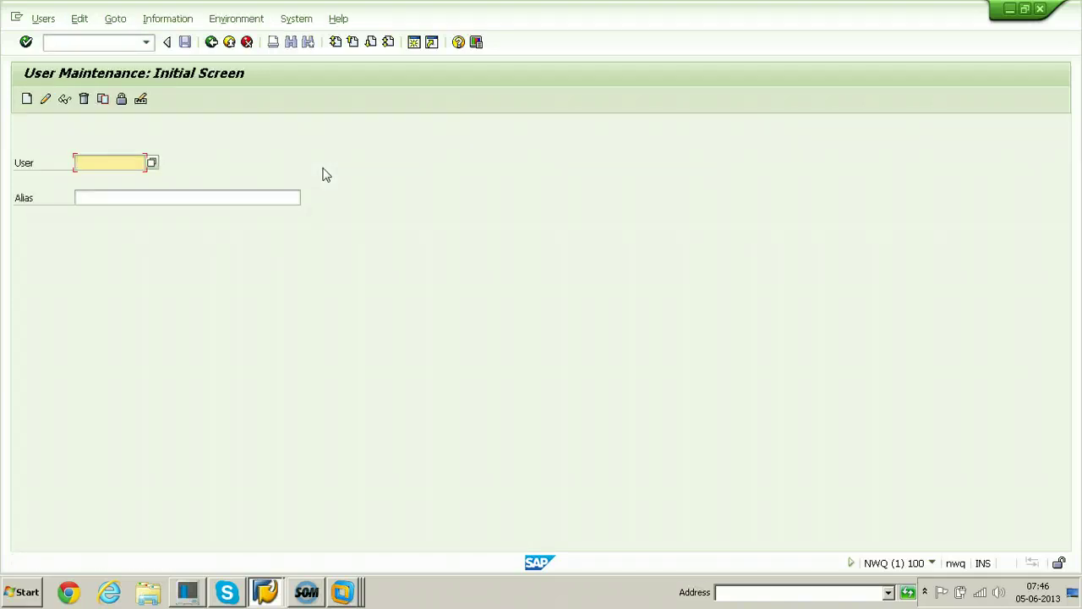
key(F4)
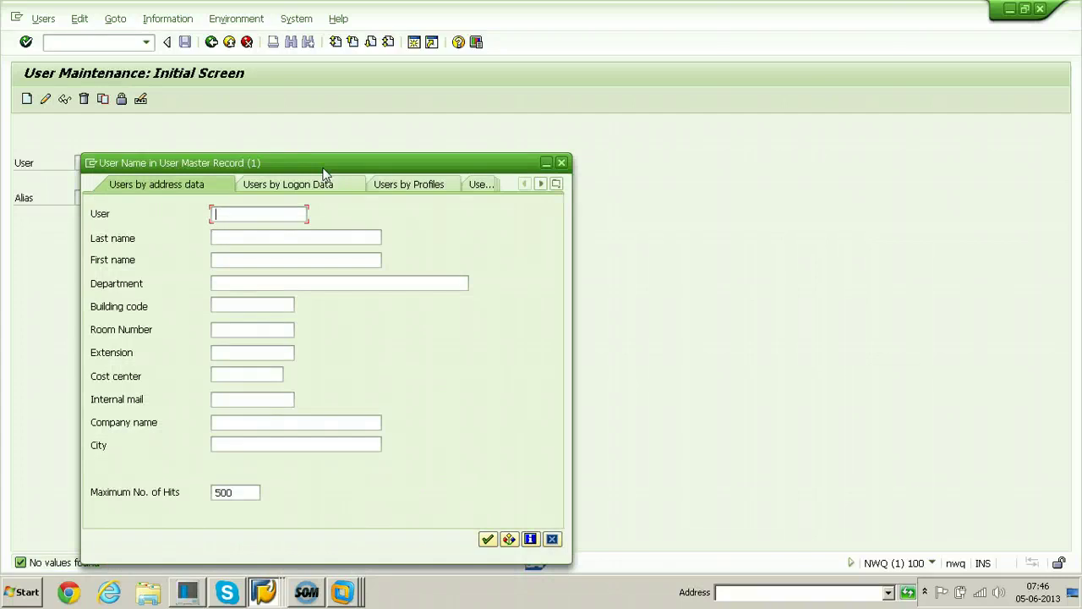
drag(320, 166, 380, 143)
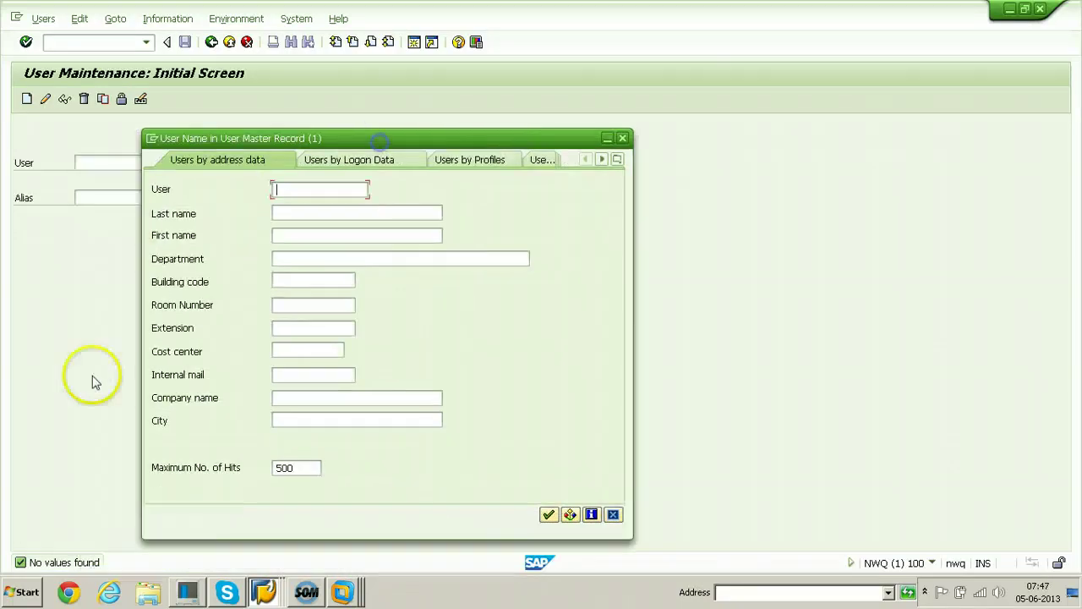
click(622, 138)
click(128, 42)
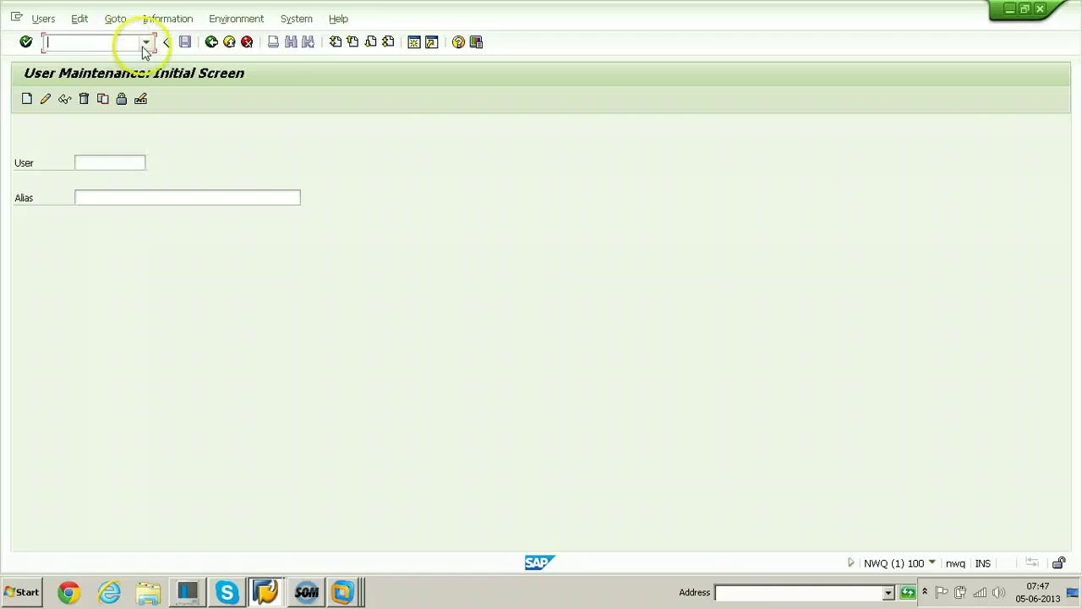
text(/n)
key(Return)
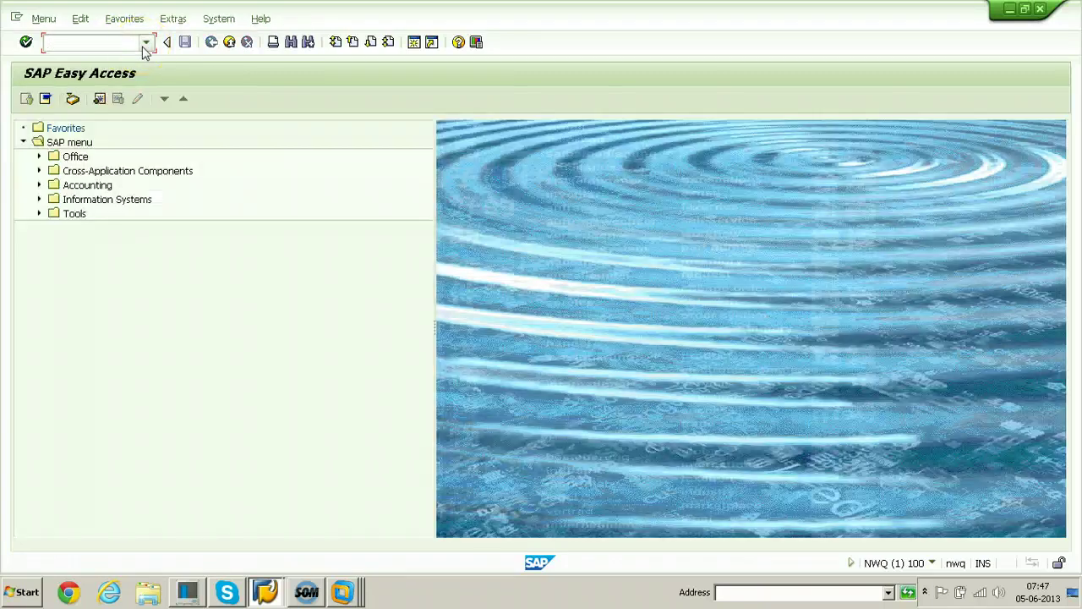
text(pfcg)
key(Return)
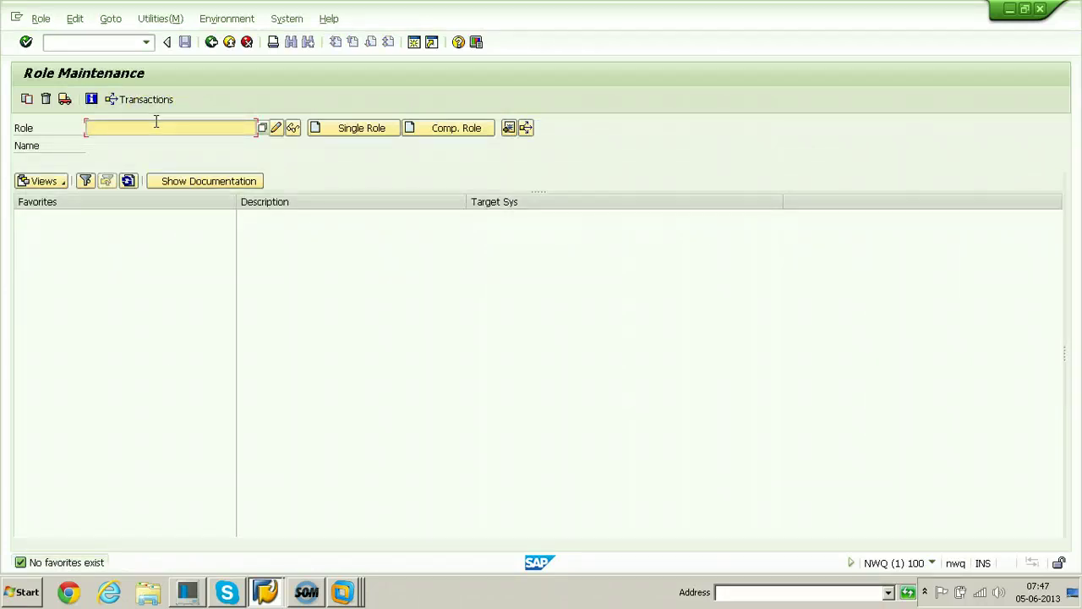
key(F4)
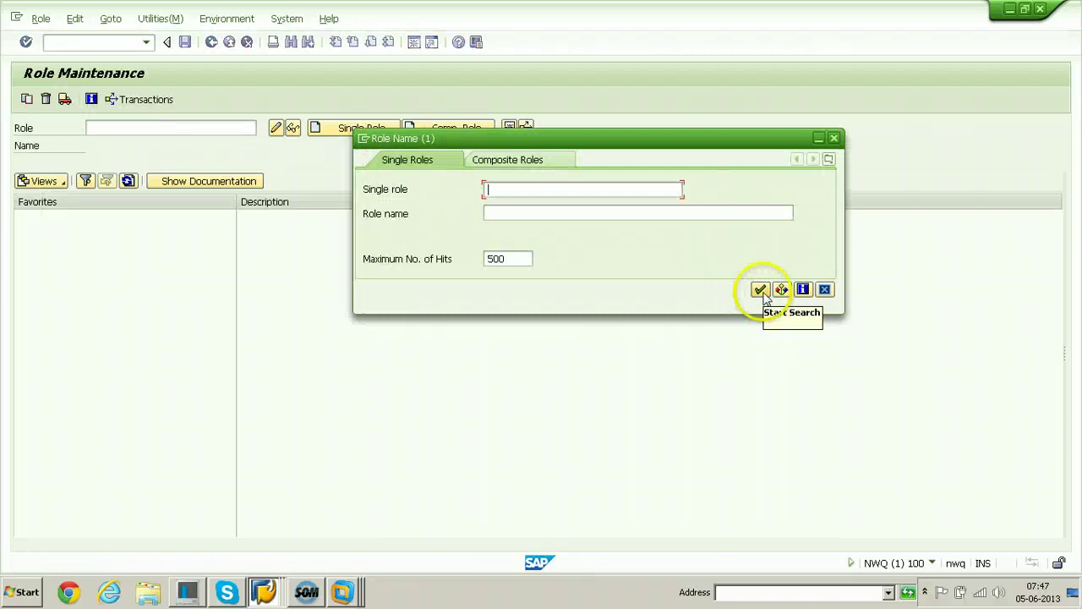
click(761, 290)
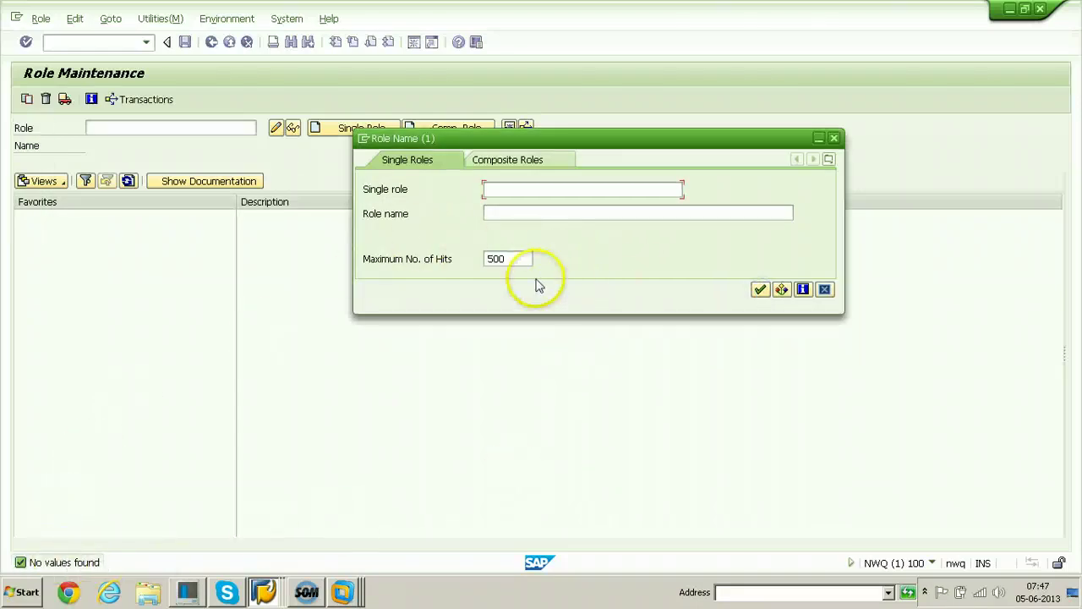
text(*)
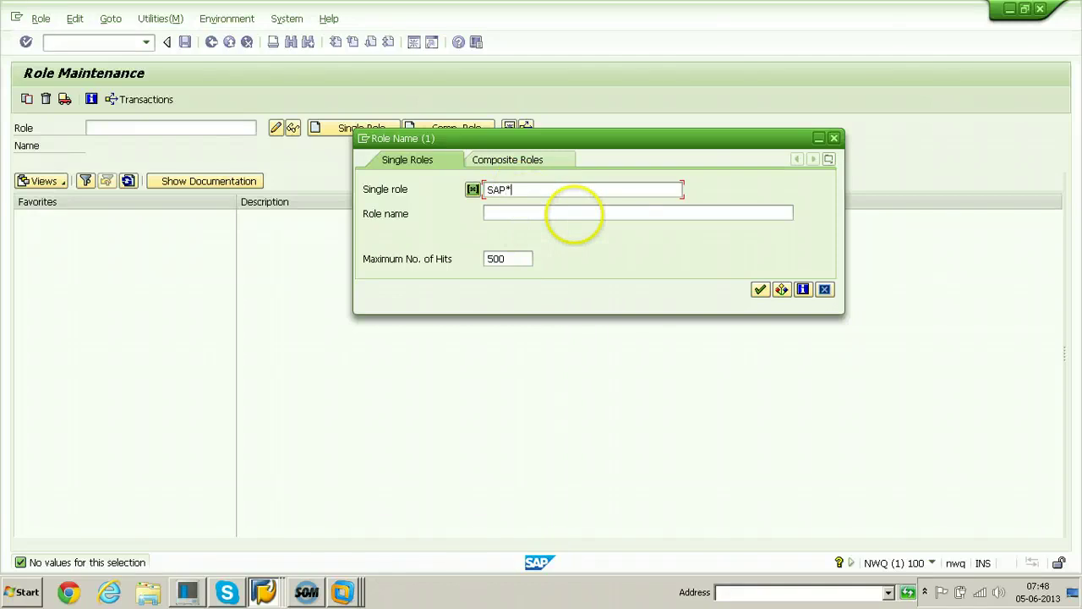
key(Return)
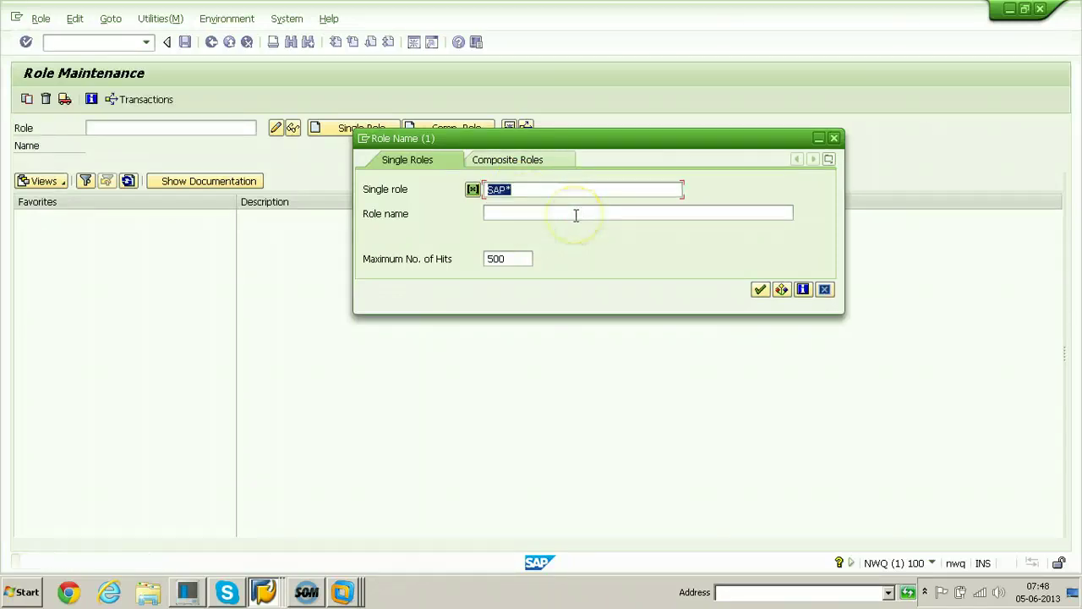
click(833, 136)
click(92, 42)
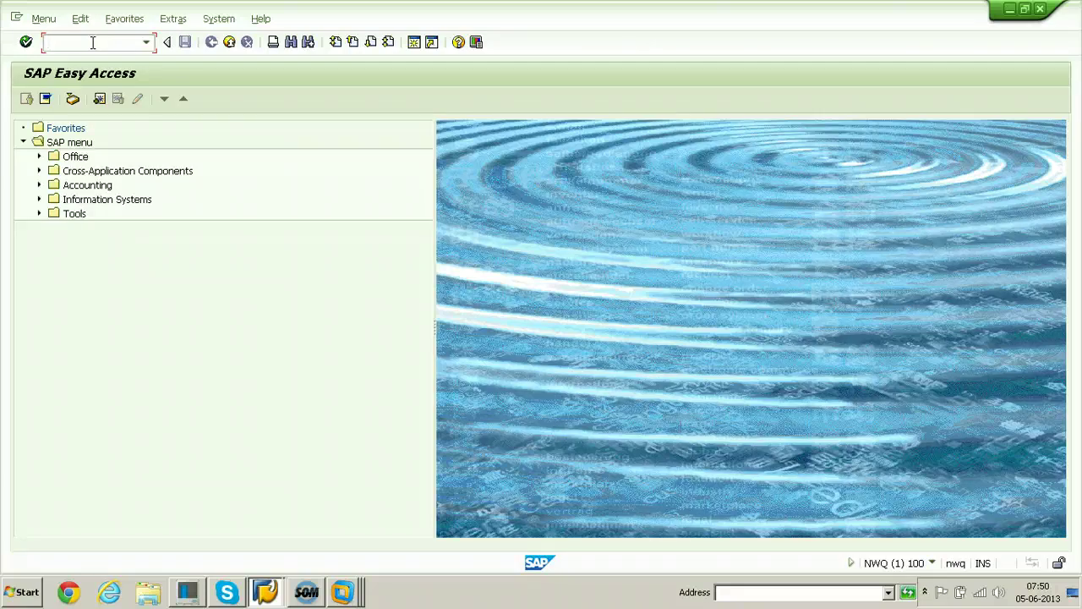
In SM59, open NWDCLNT001 under ABAP Connections and run its connection test
text(sm59)
key(Return)
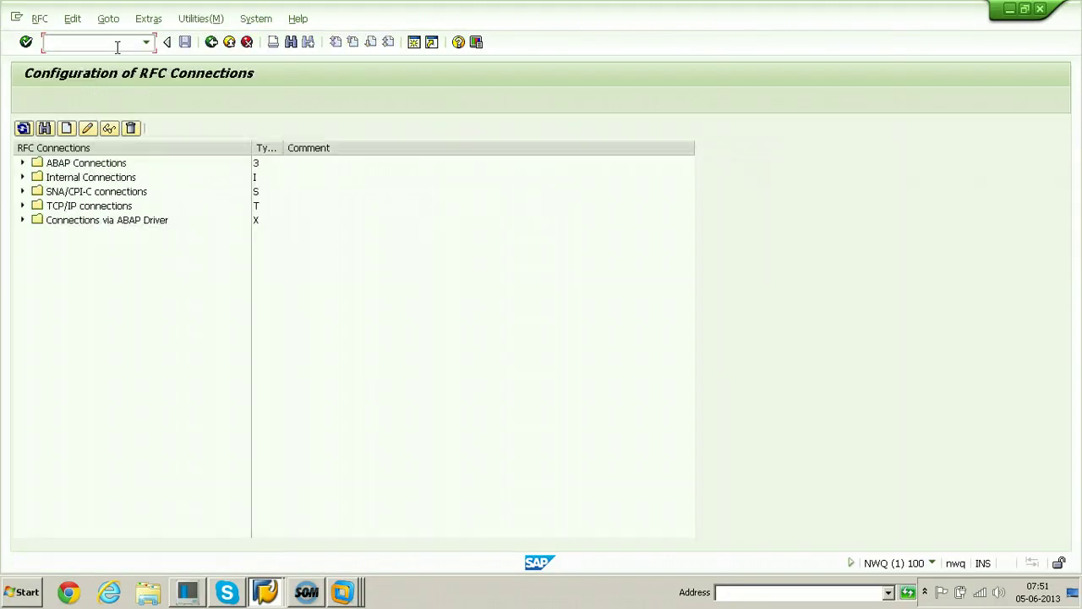
click(22, 162)
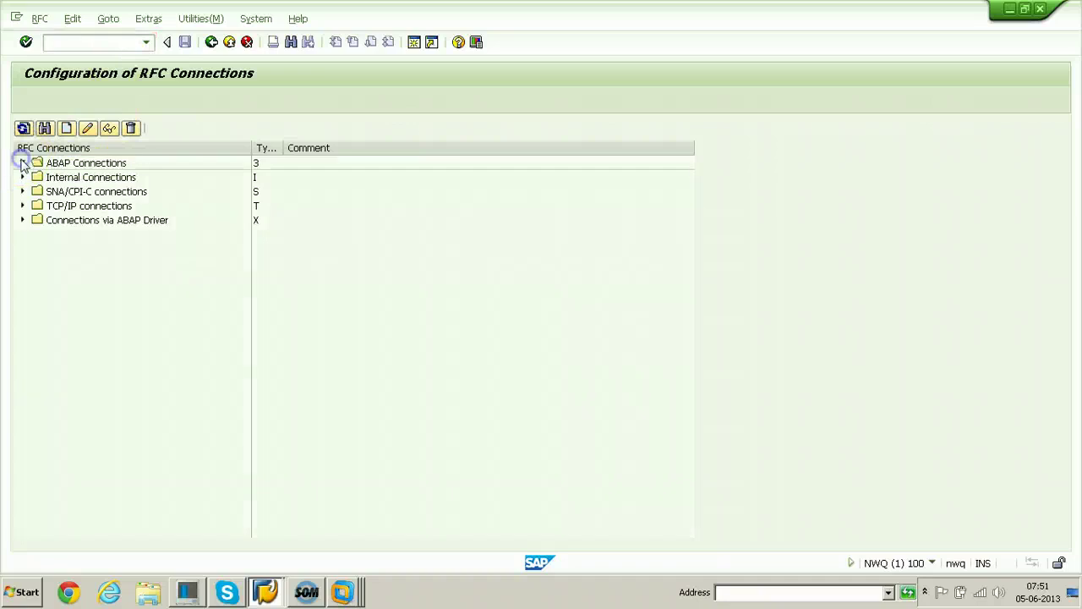
click(65, 191)
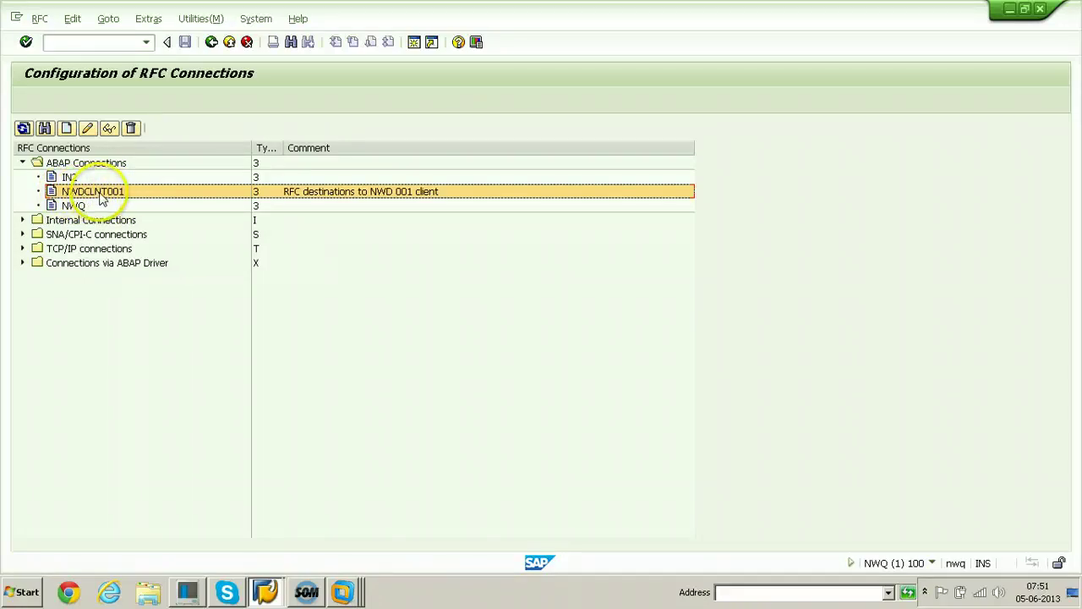
double_click(95, 193)
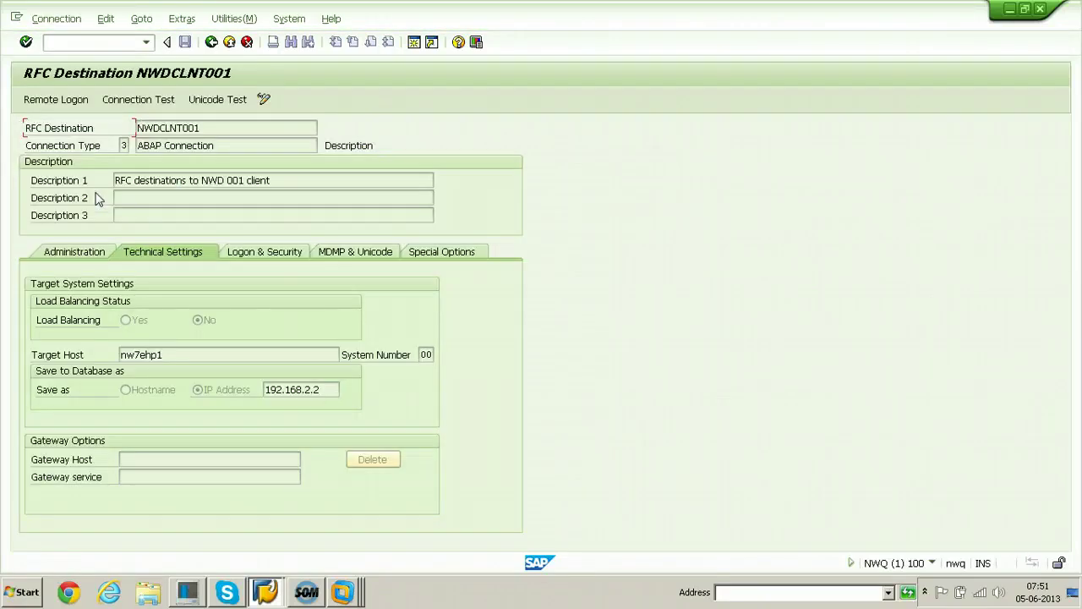
click(138, 99)
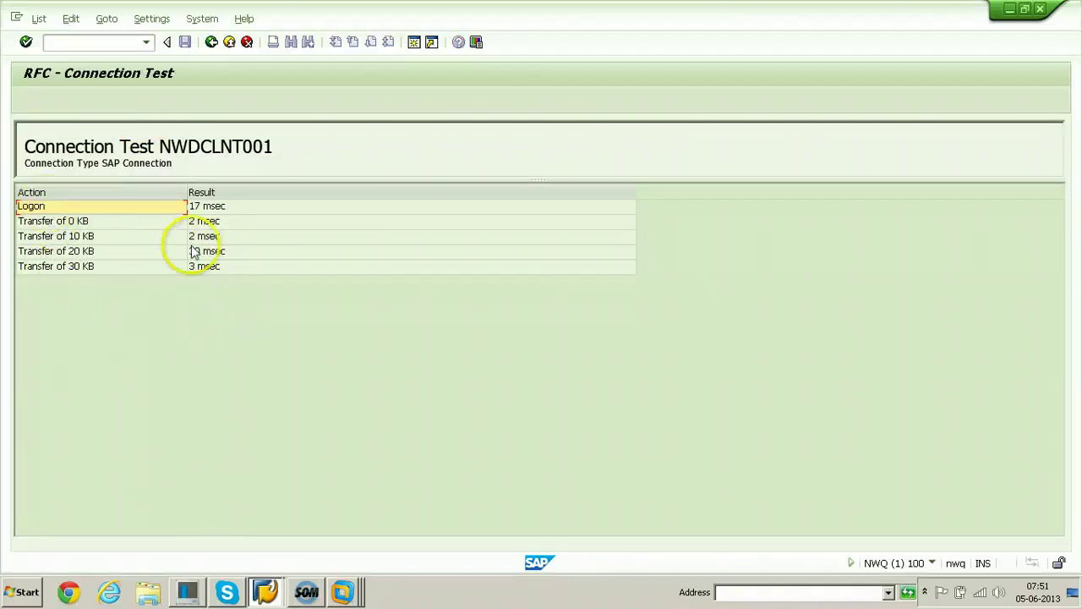
click(211, 42)
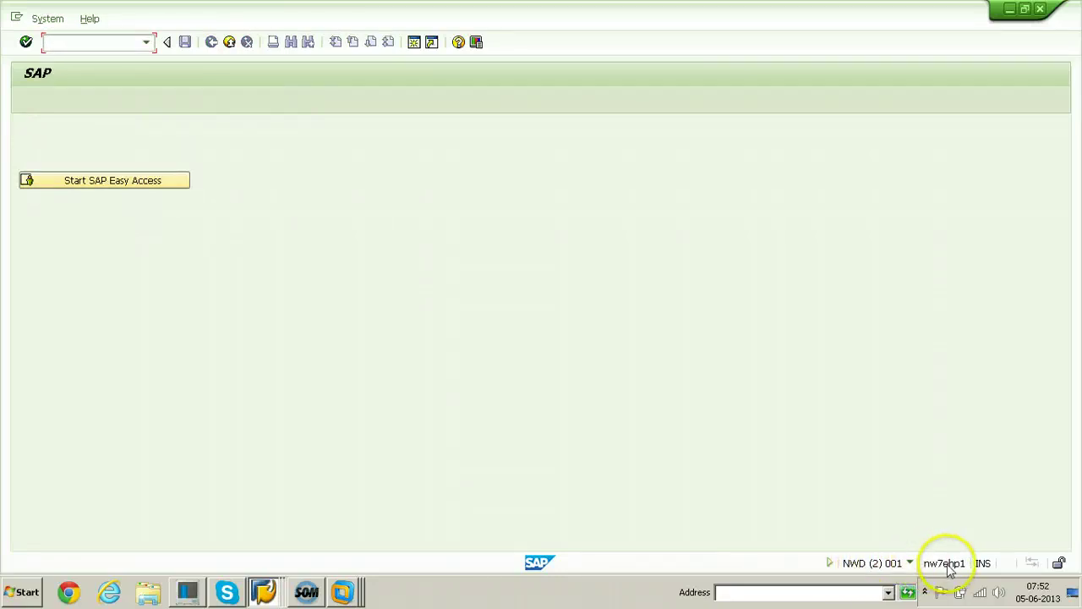
Close the remote NWD session window and return NWQ client 100 to SAP Easy Access with /n
click(85, 181)
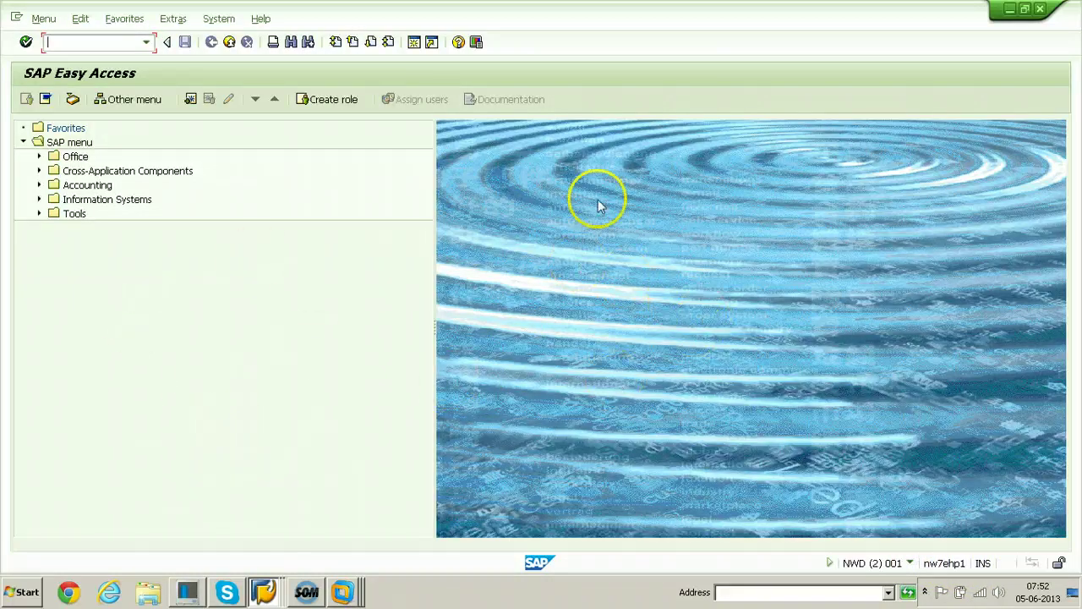
click(1041, 9)
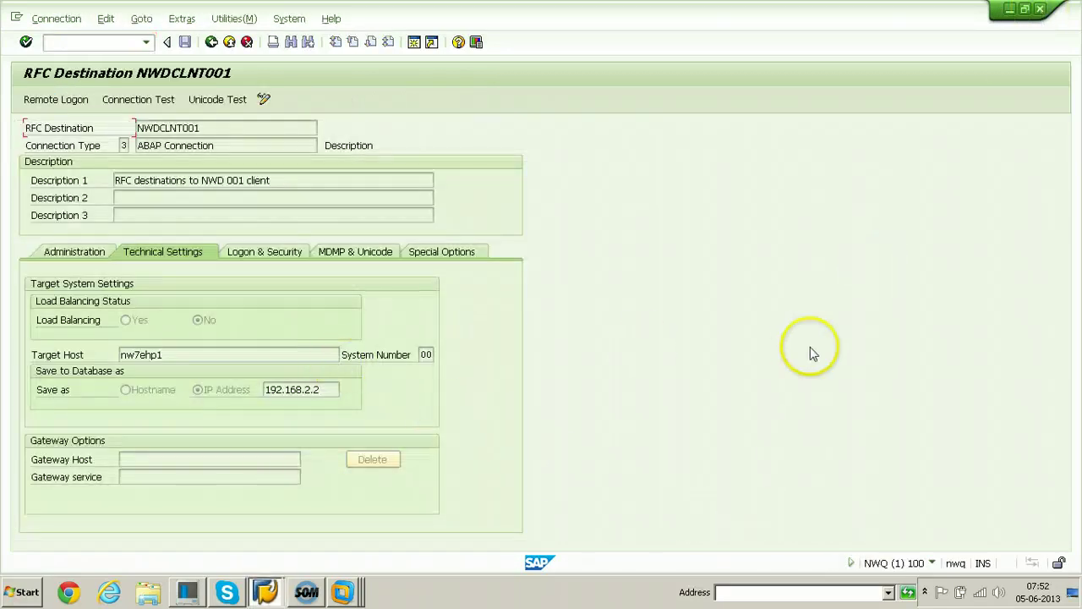
click(67, 42)
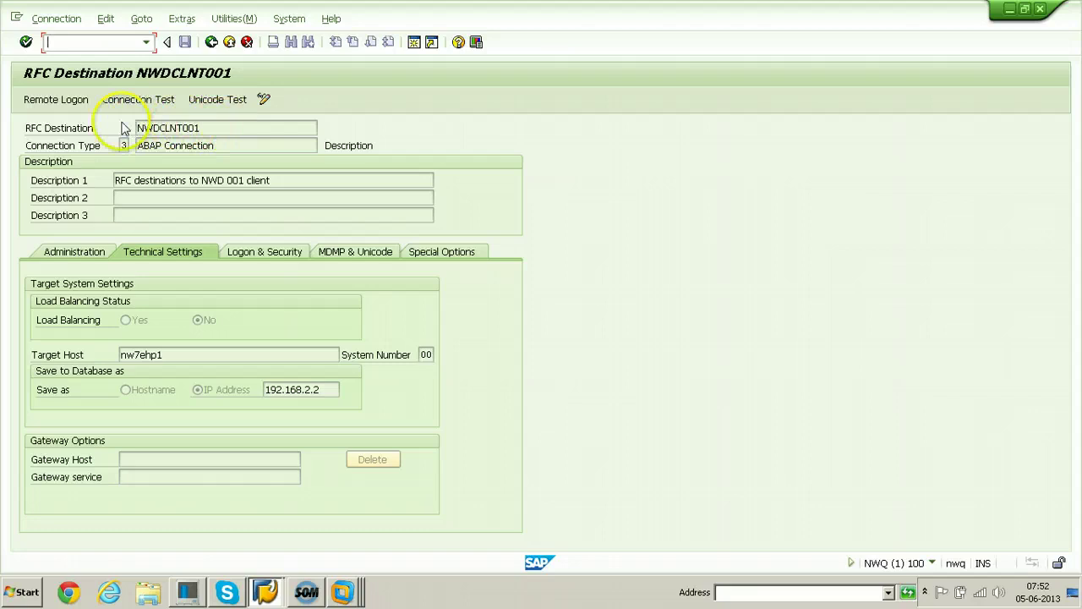
key(Return)
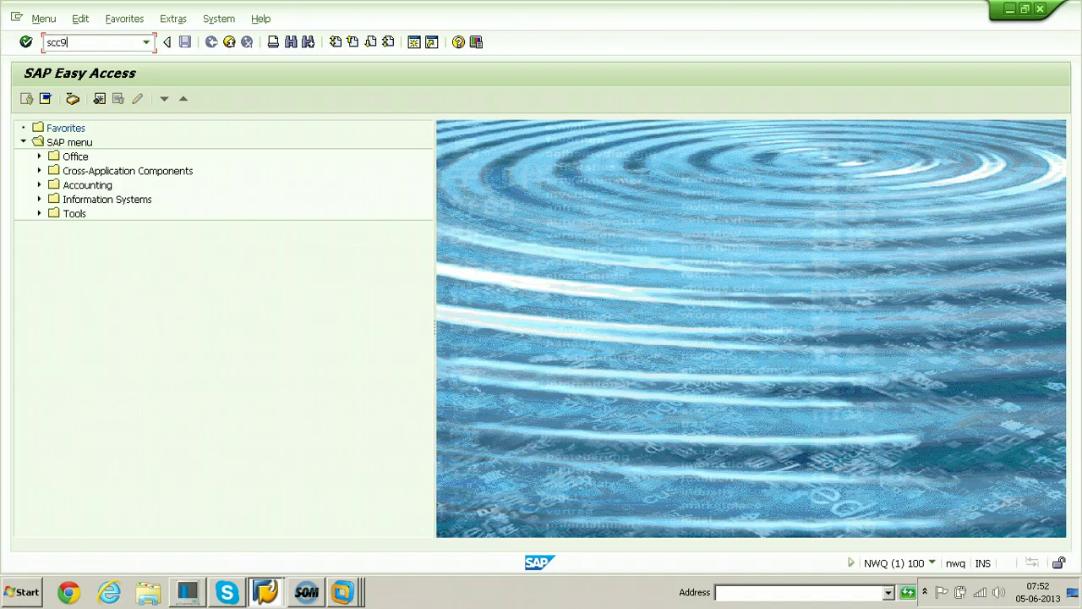
Start the SCC9 remote copy into client 100 and select profile SAP_ALL
key(Return)
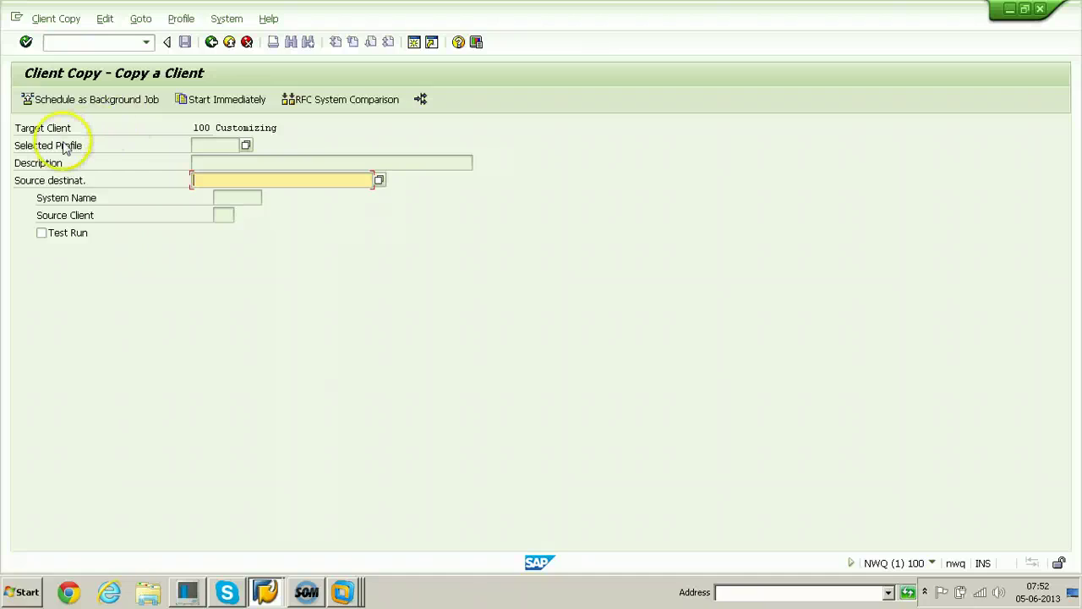
click(246, 145)
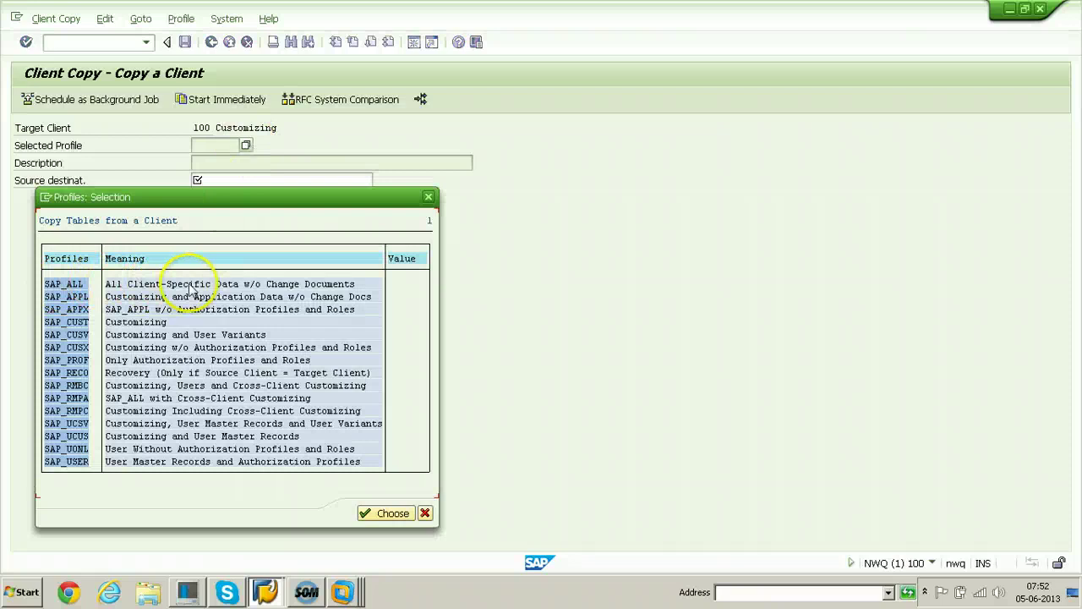
double_click(52, 285)
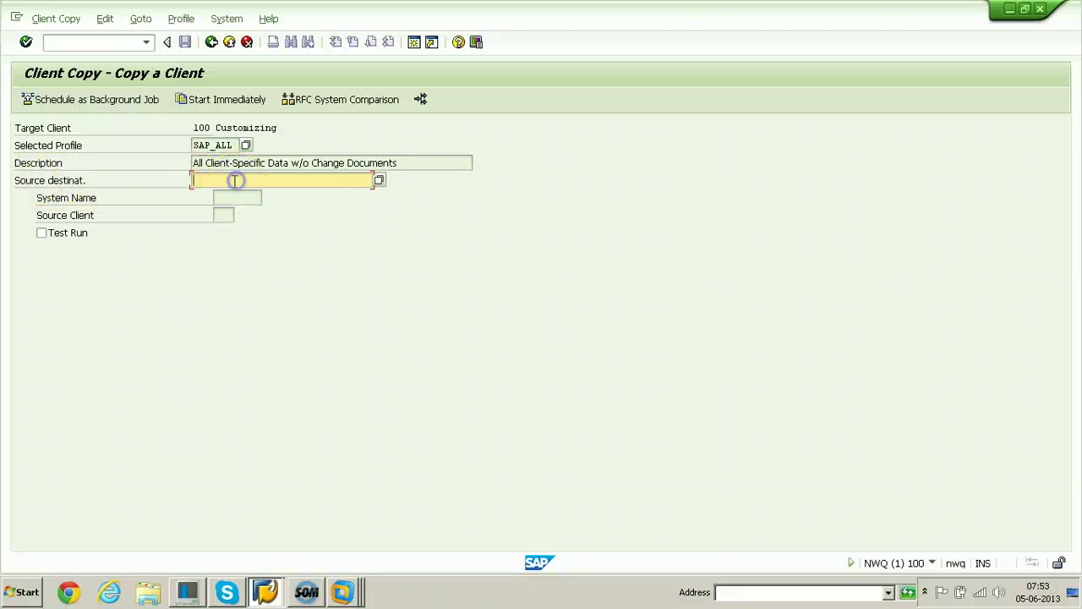
Choose NWDCLNT001 from the source destination list as the copy's source destination
click(379, 184)
drag(192, 152, 602, 124)
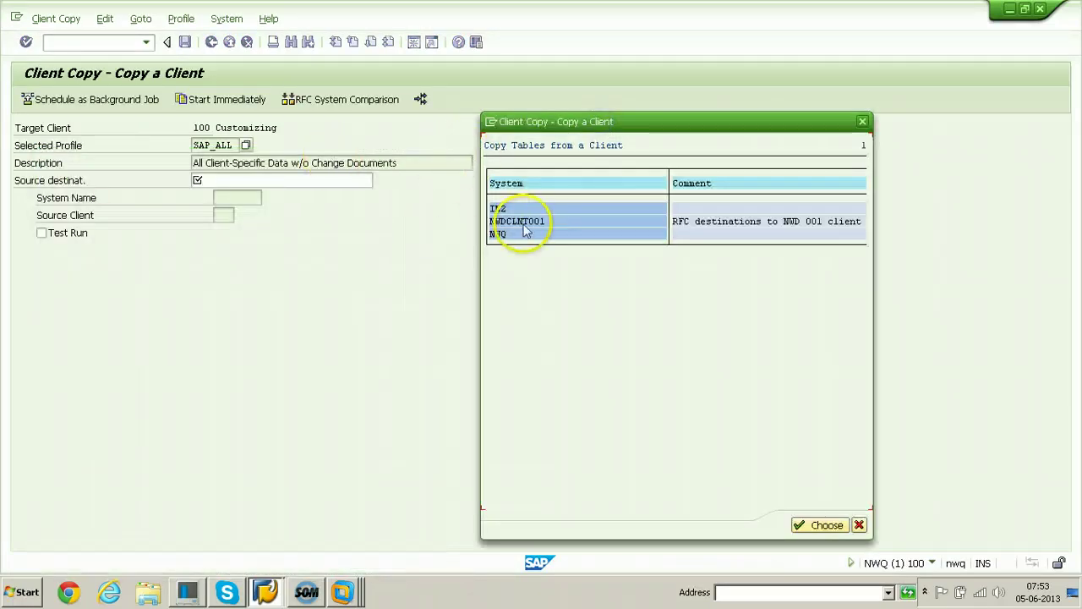
click(519, 223)
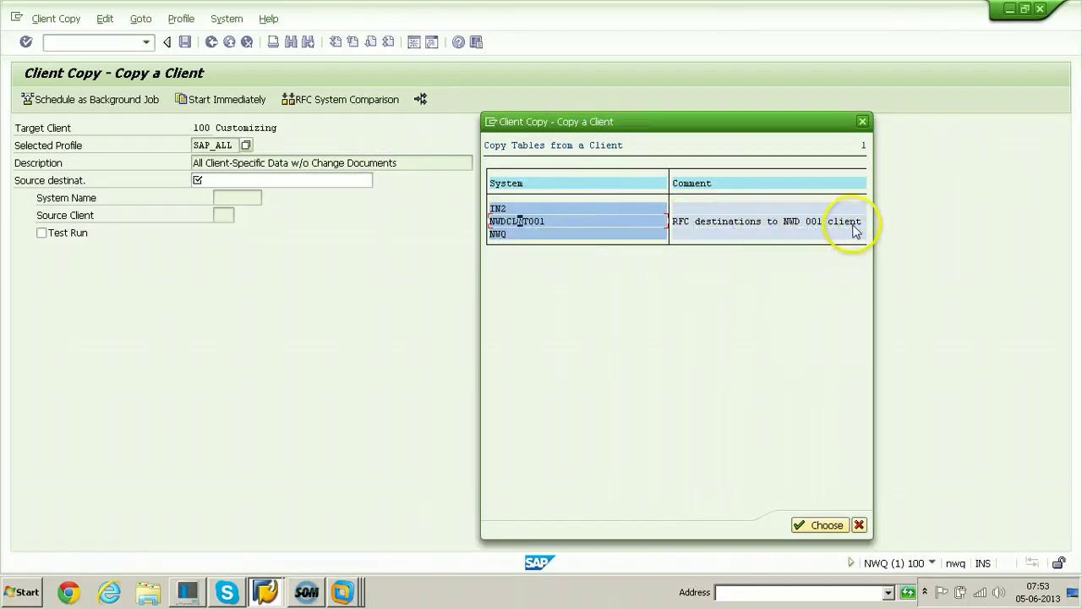
double_click(516, 222)
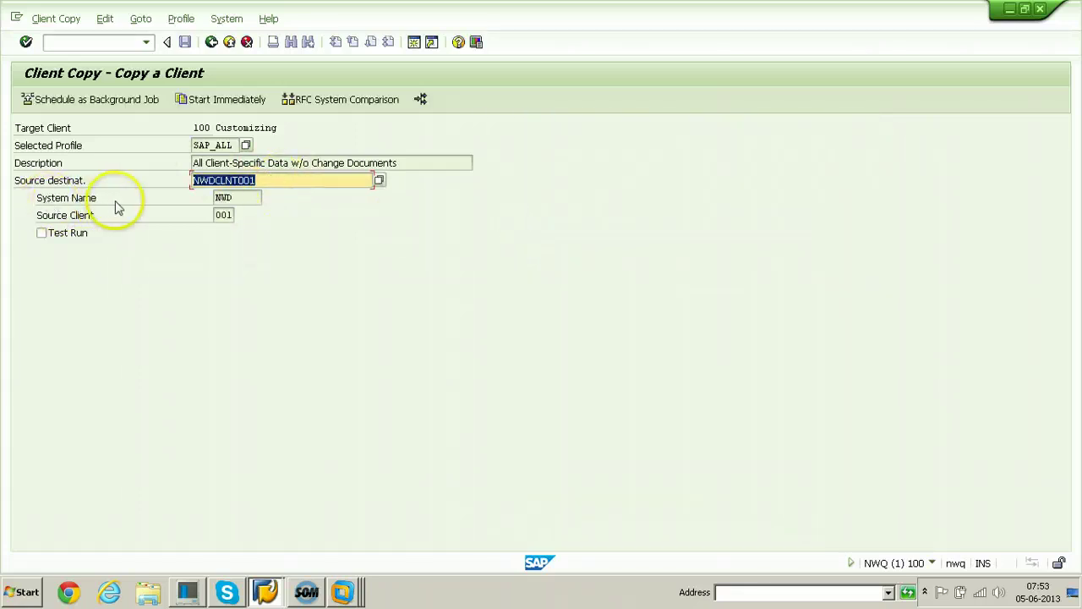
Check the resolved system name NWD and source client 001, retyping the system name's final 'D'
click(236, 197)
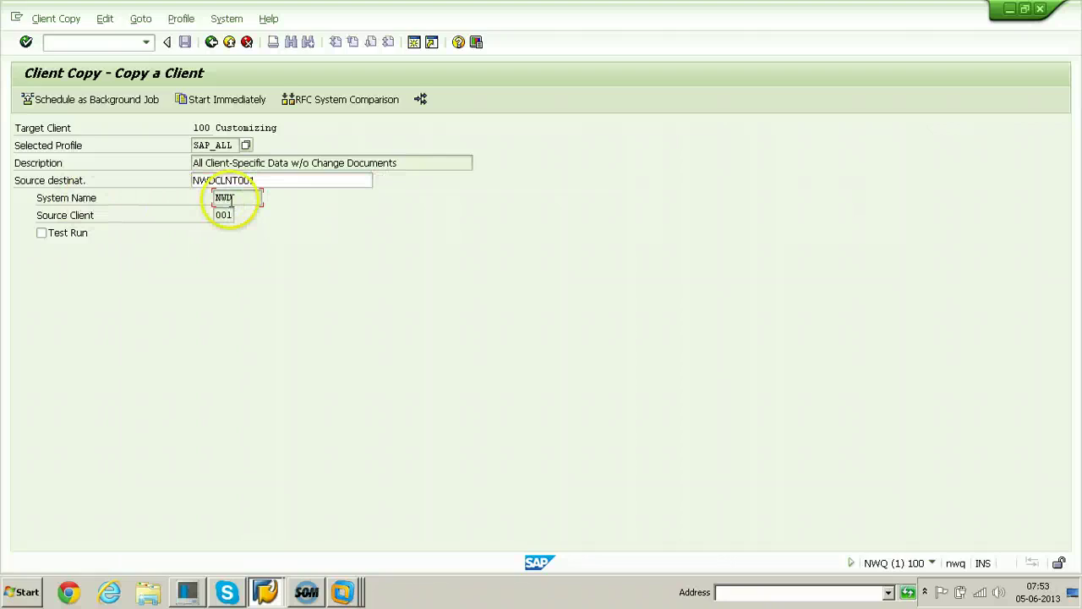
click(234, 217)
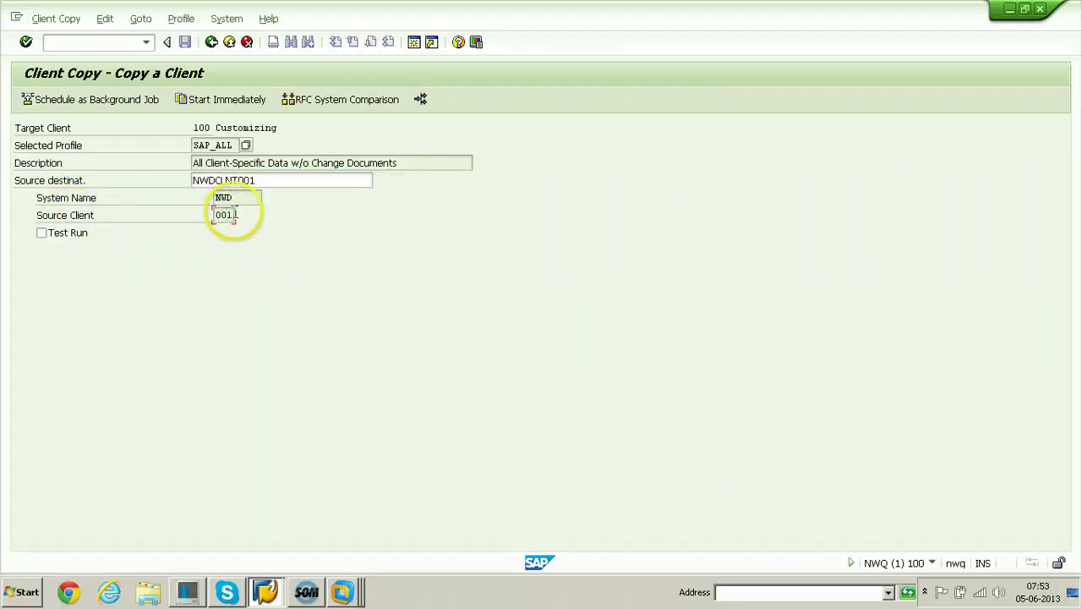
click(237, 198)
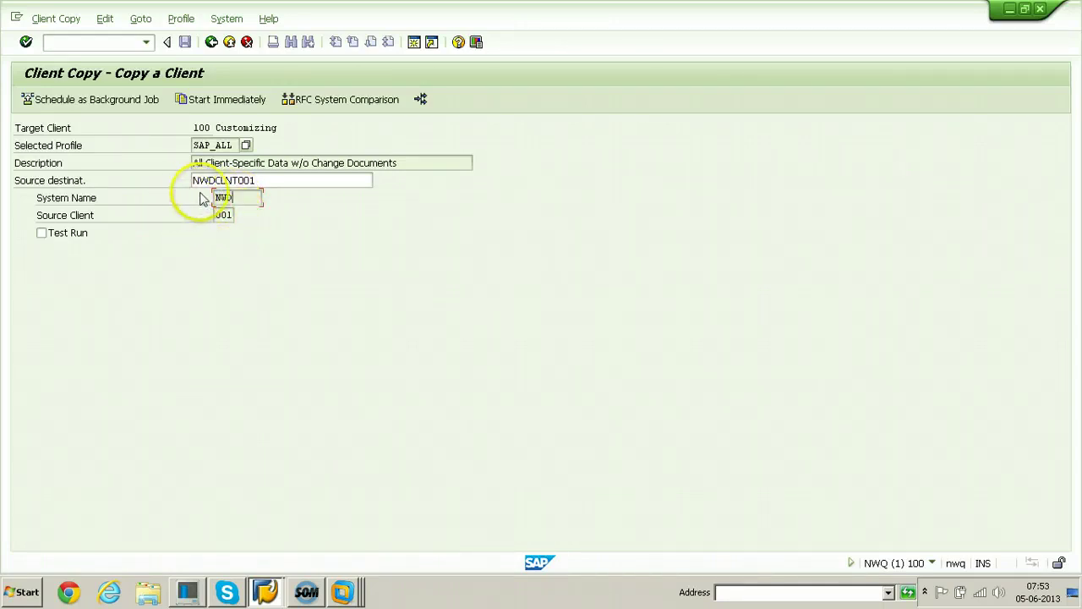
key(BackSpace)
text(D)
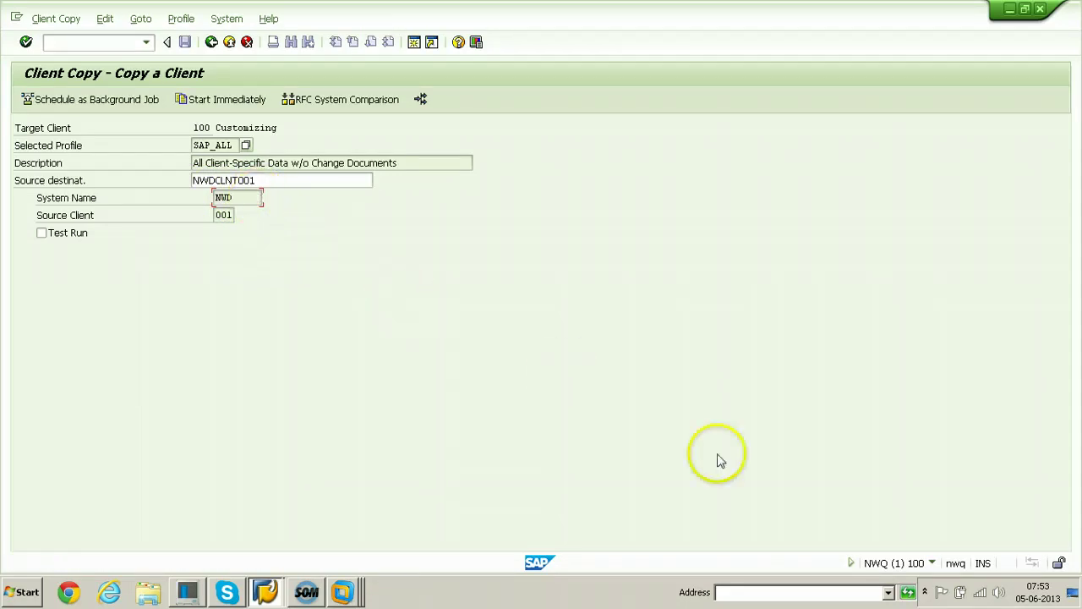
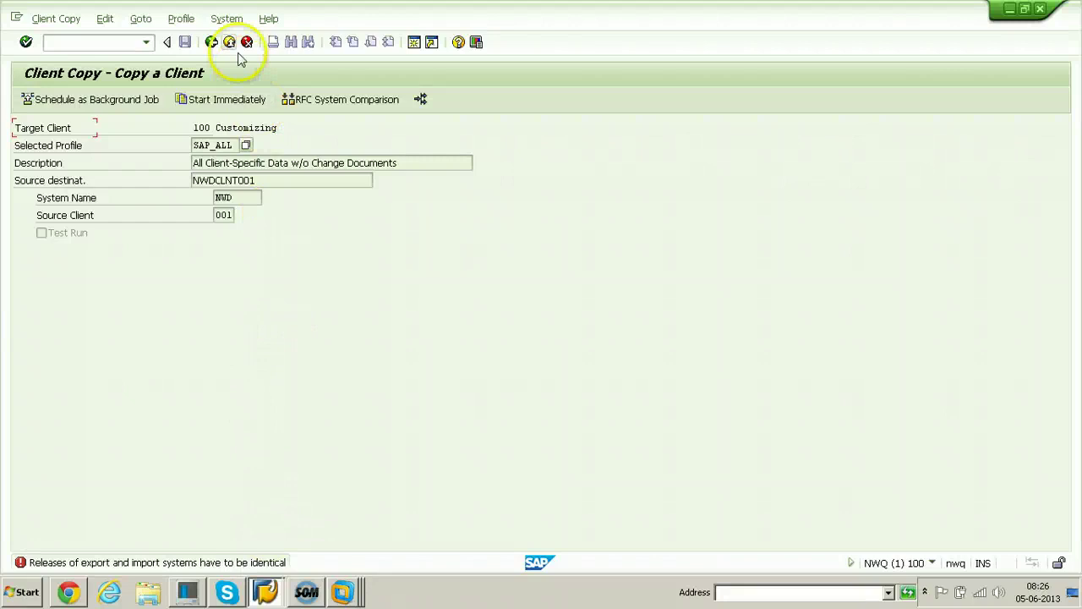
click(228, 20)
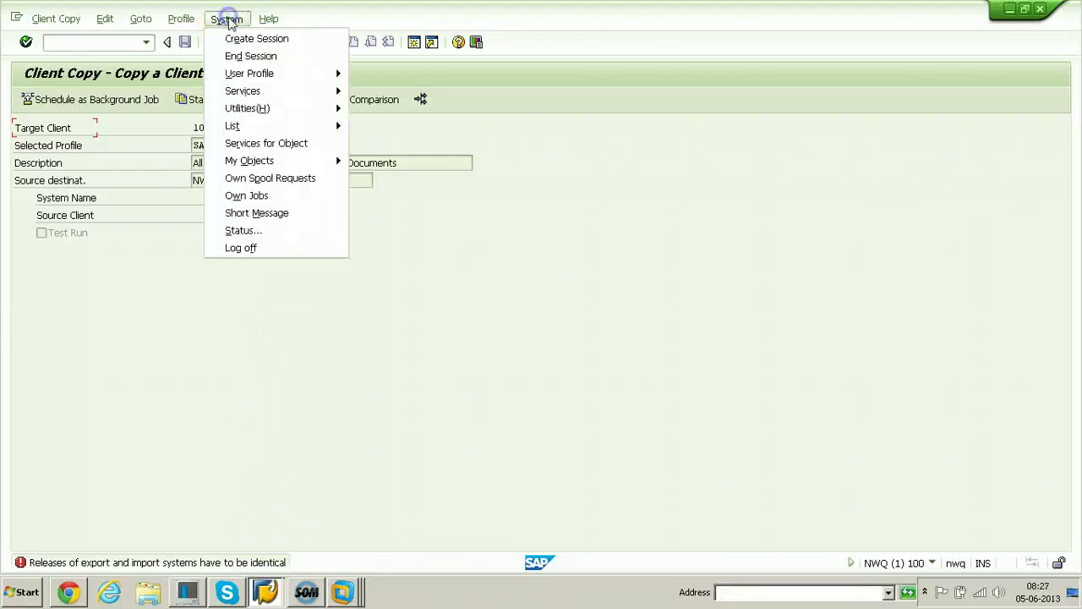
click(234, 231)
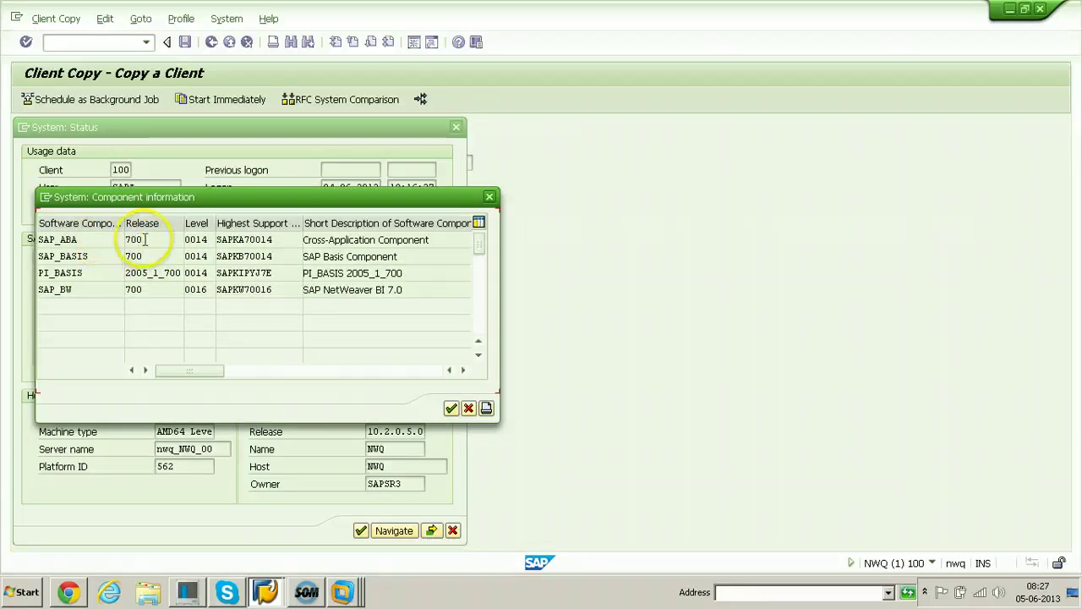
click(468, 409)
click(452, 530)
right_click(343, 592)
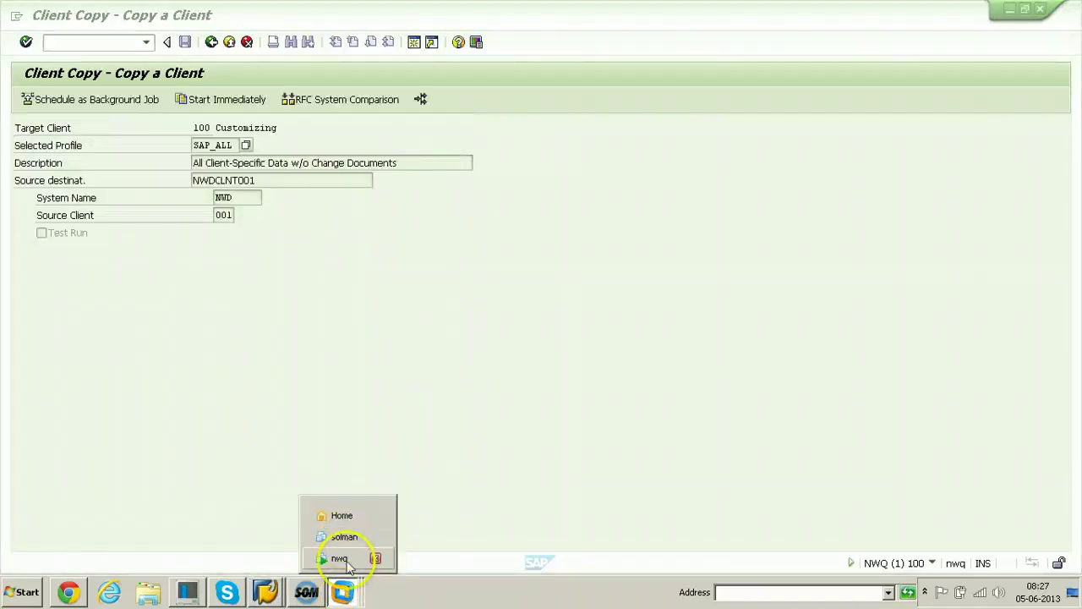
Bring SAP Logon forward and open the logon screen for the NWD connection
click(268, 590)
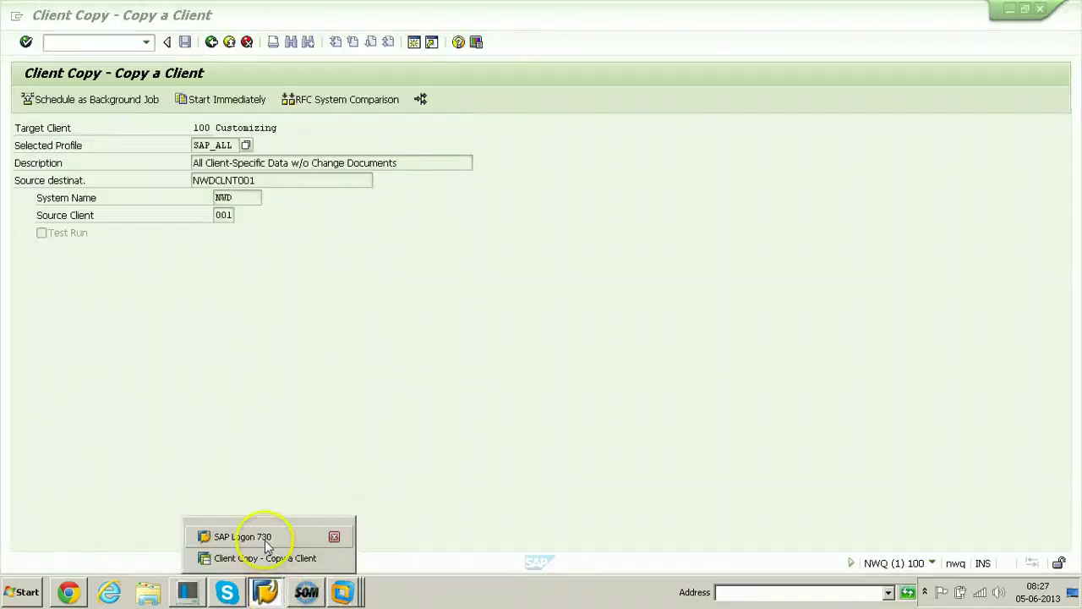
click(253, 538)
click(401, 122)
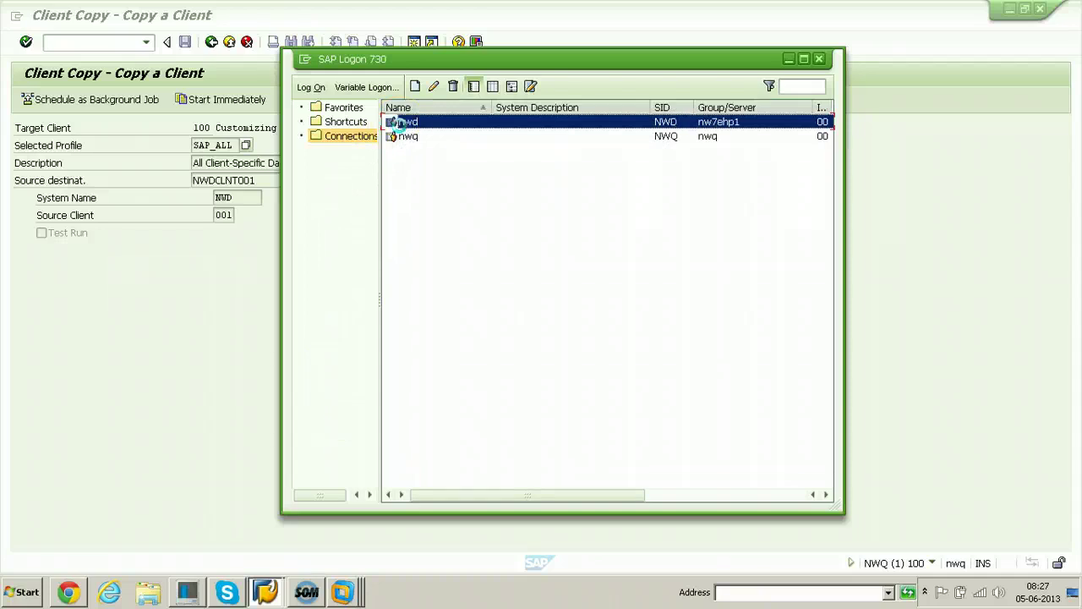
click(466, 208)
key(Return)
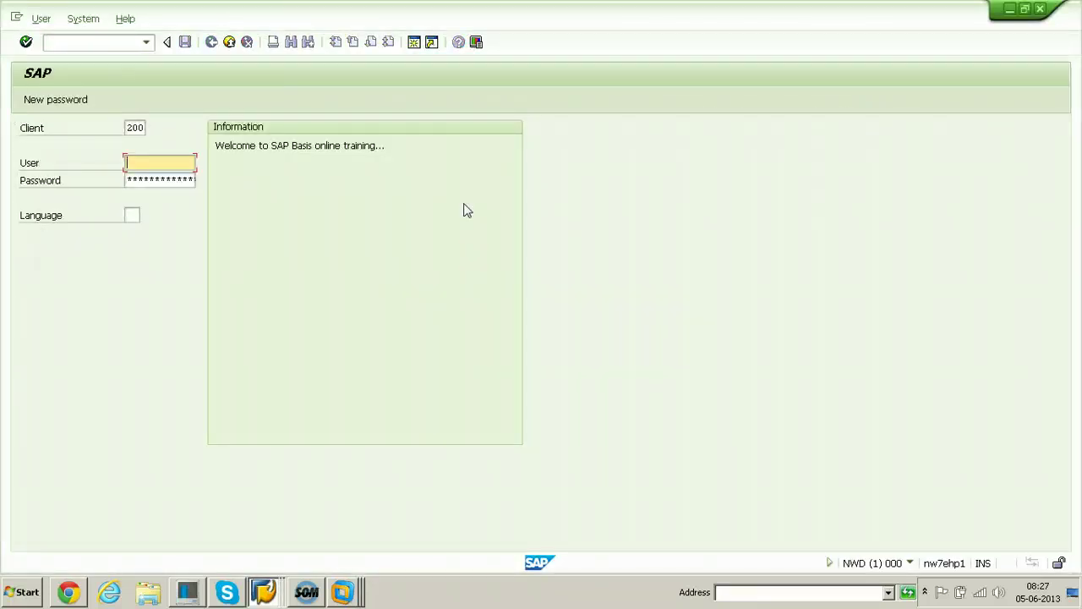
Log on to client 001 with the user name and password
key(shift+Tab)
text(001)
key(Tab)
text(sapuser)
key(Tab)
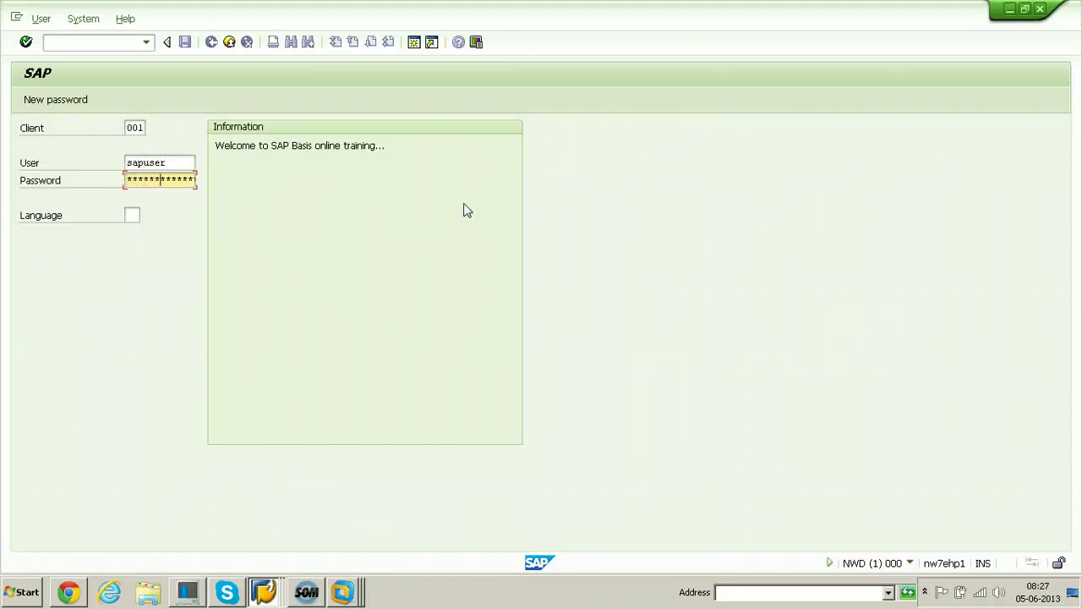
key(Return)
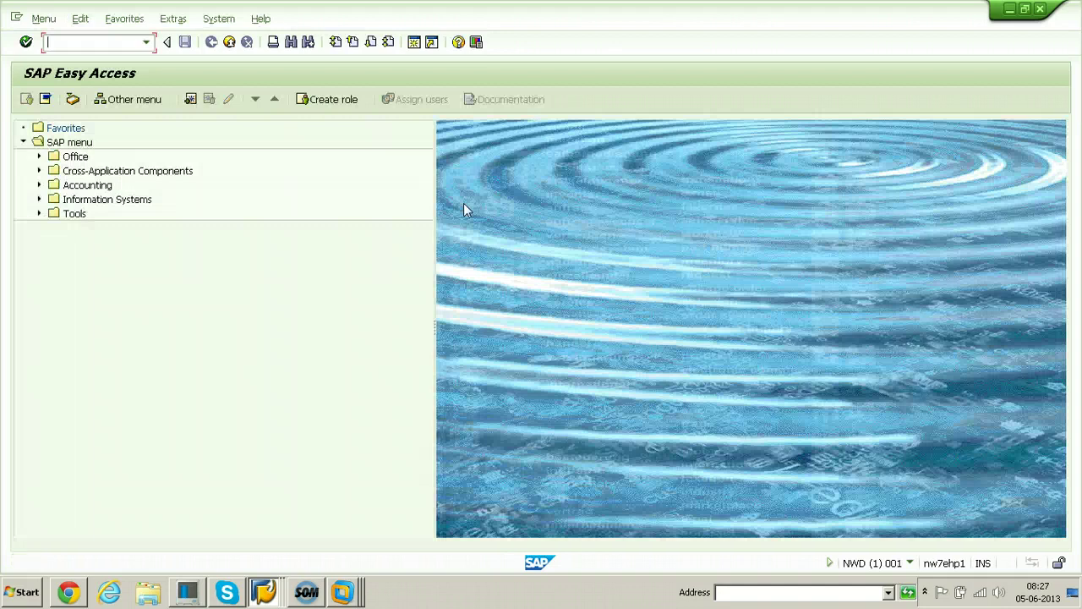
click(220, 18)
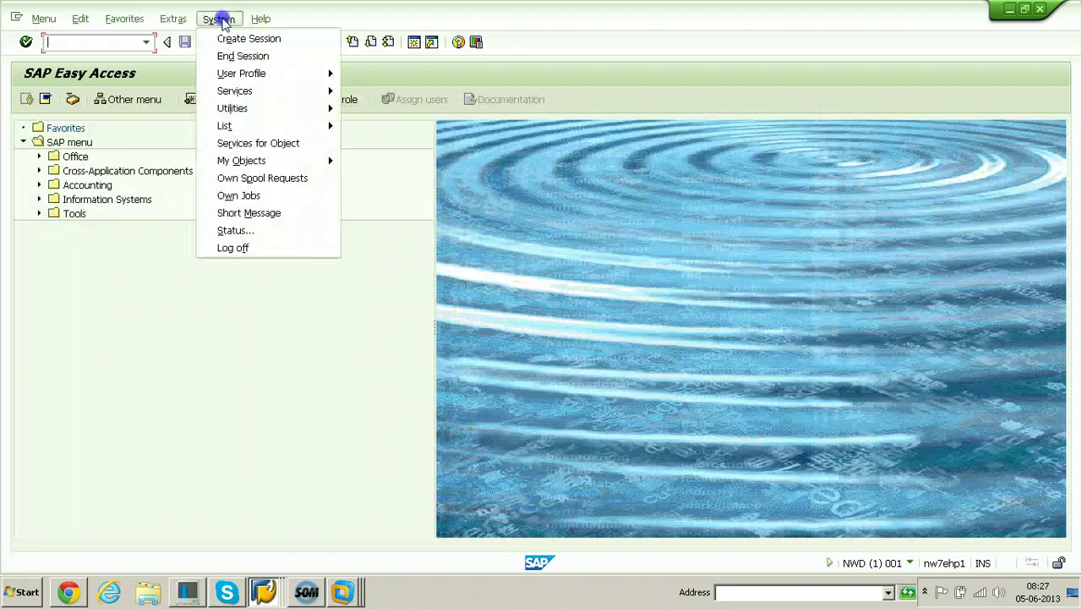
click(246, 230)
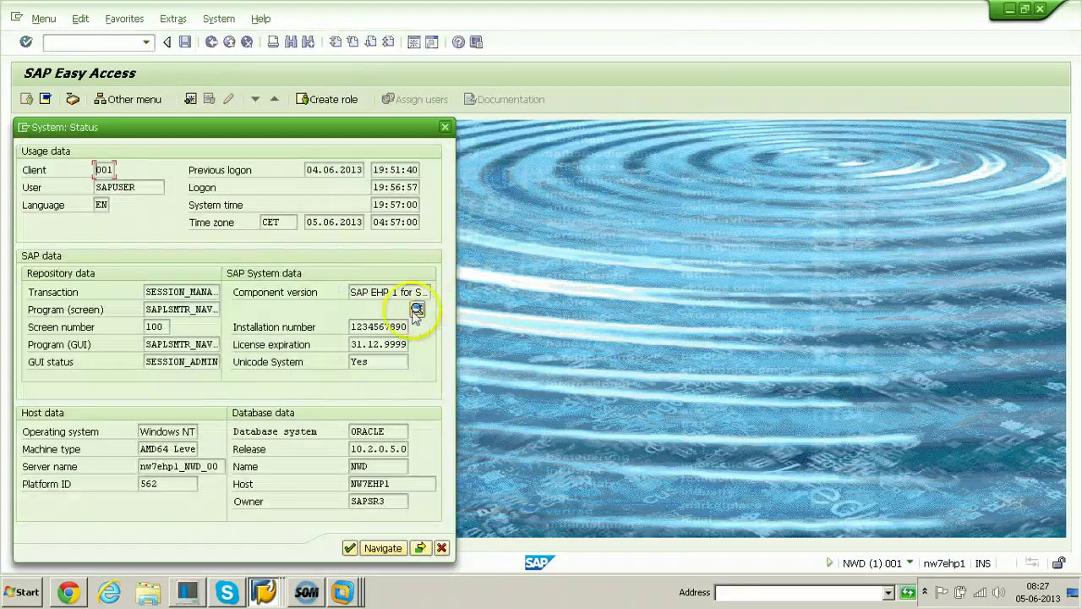
click(416, 310)
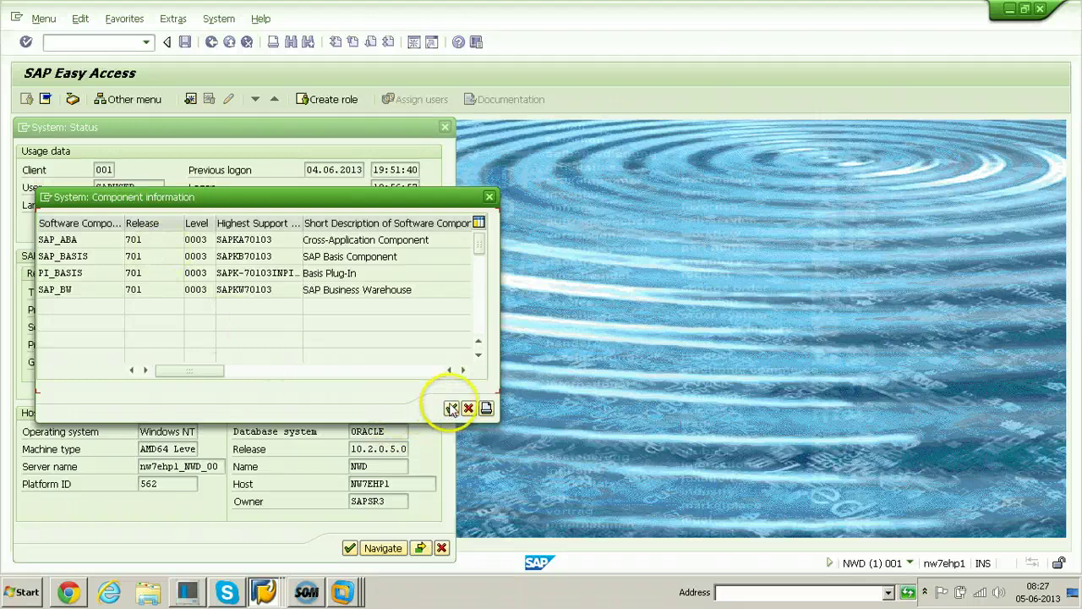
click(449, 408)
click(349, 547)
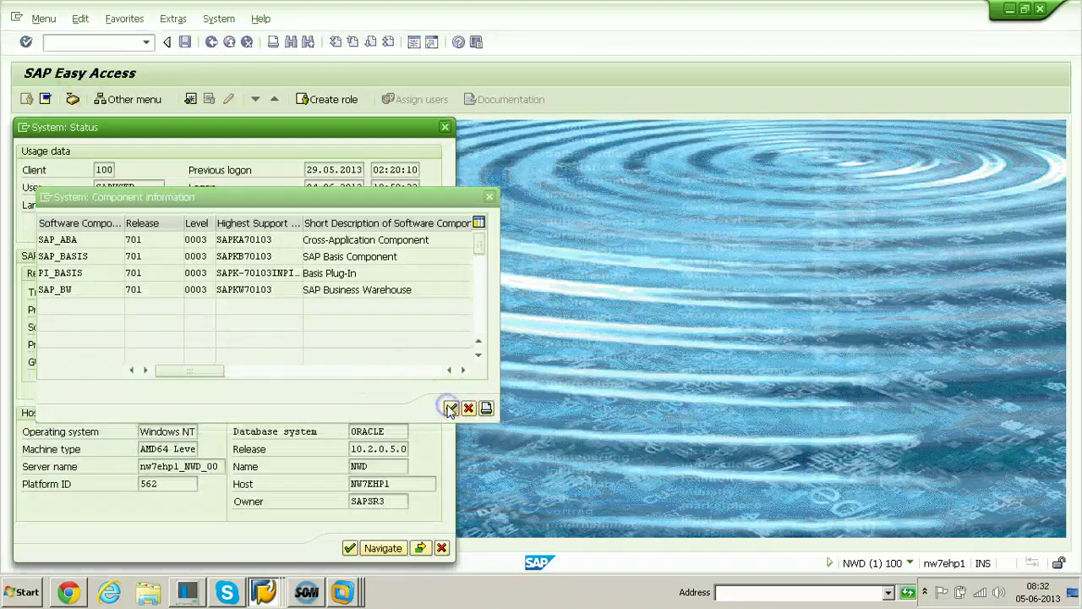
click(447, 406)
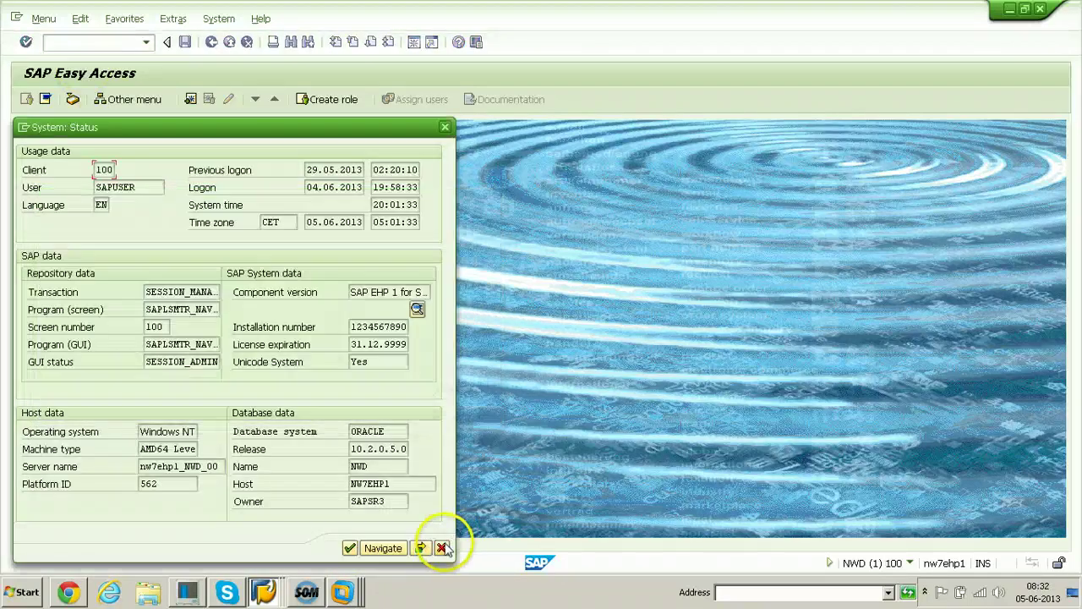
click(349, 548)
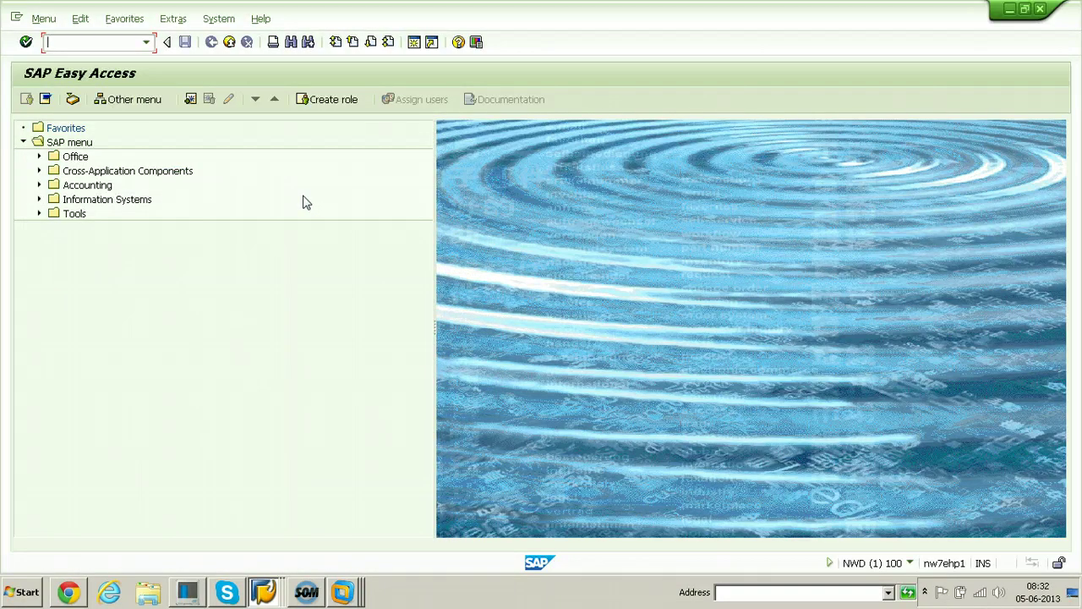
Open SCC4 in change mode, accept the cross-client warning, and start a new client entry
click(74, 42)
key(Return)
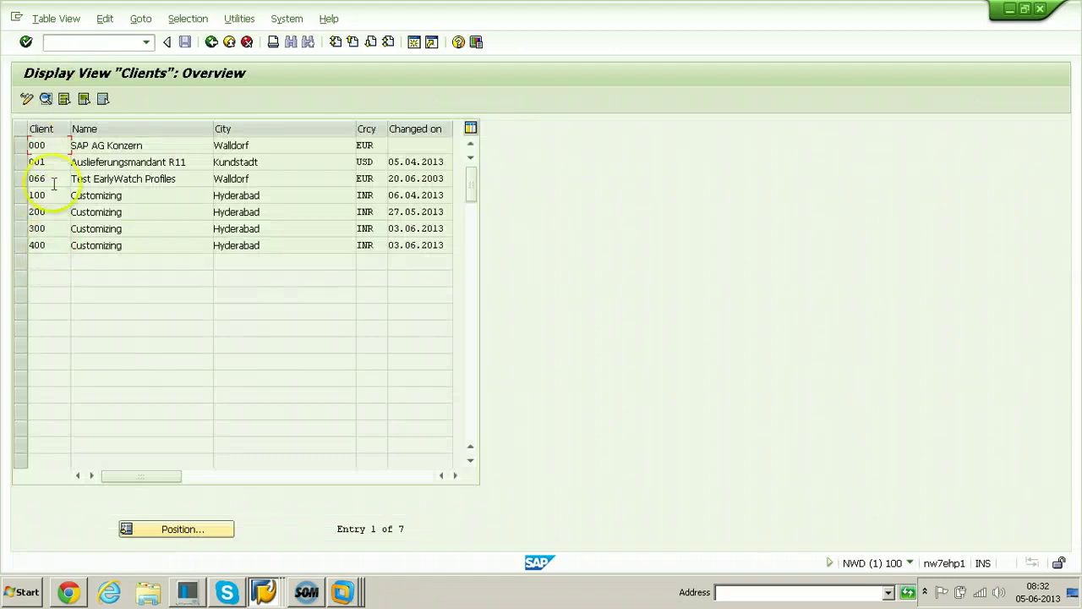
click(26, 98)
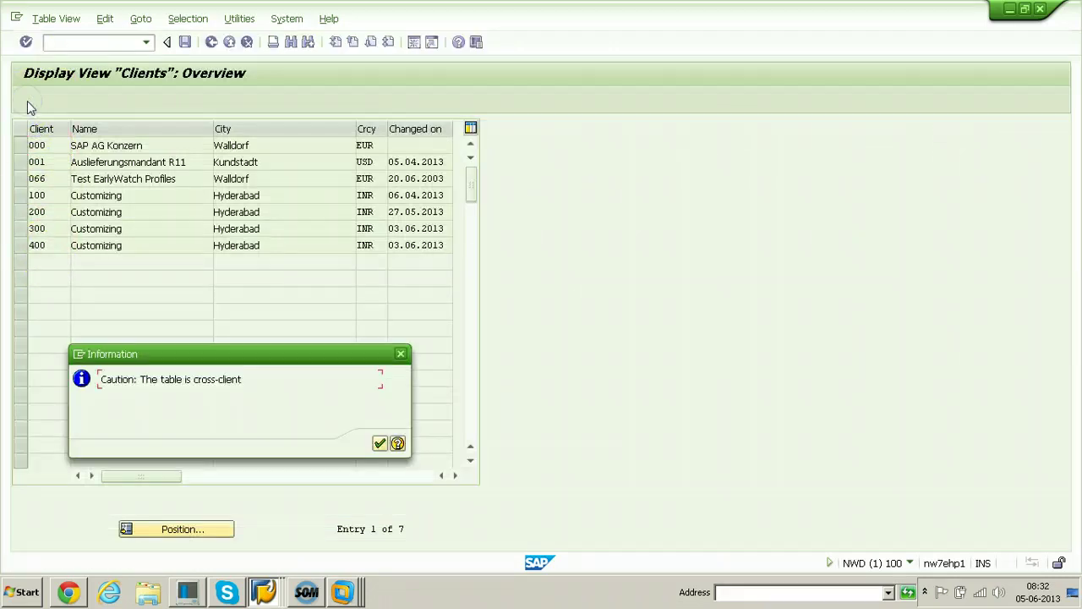
click(380, 443)
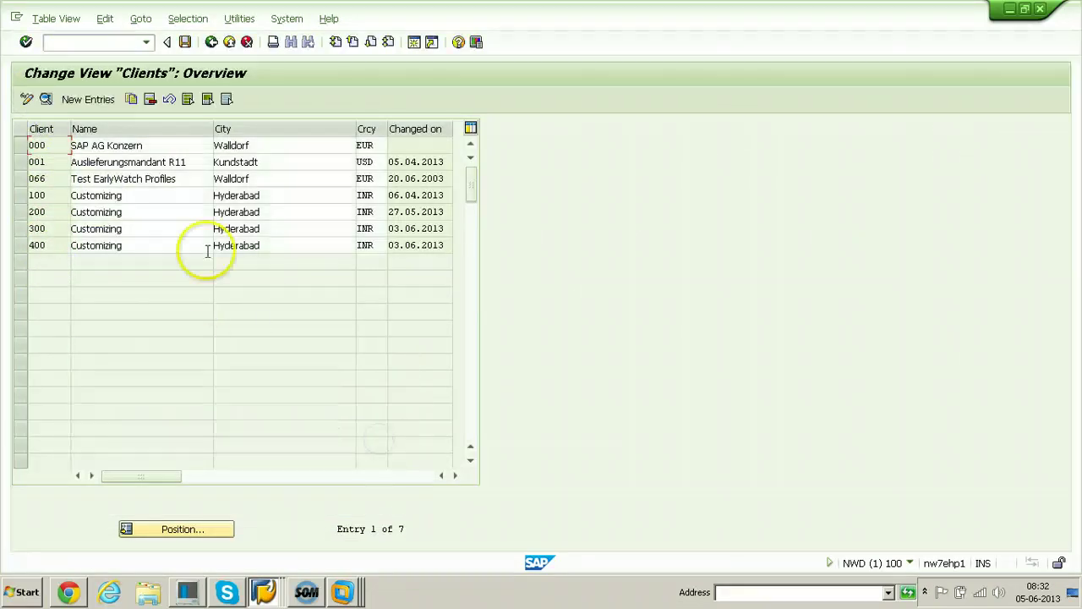
click(93, 103)
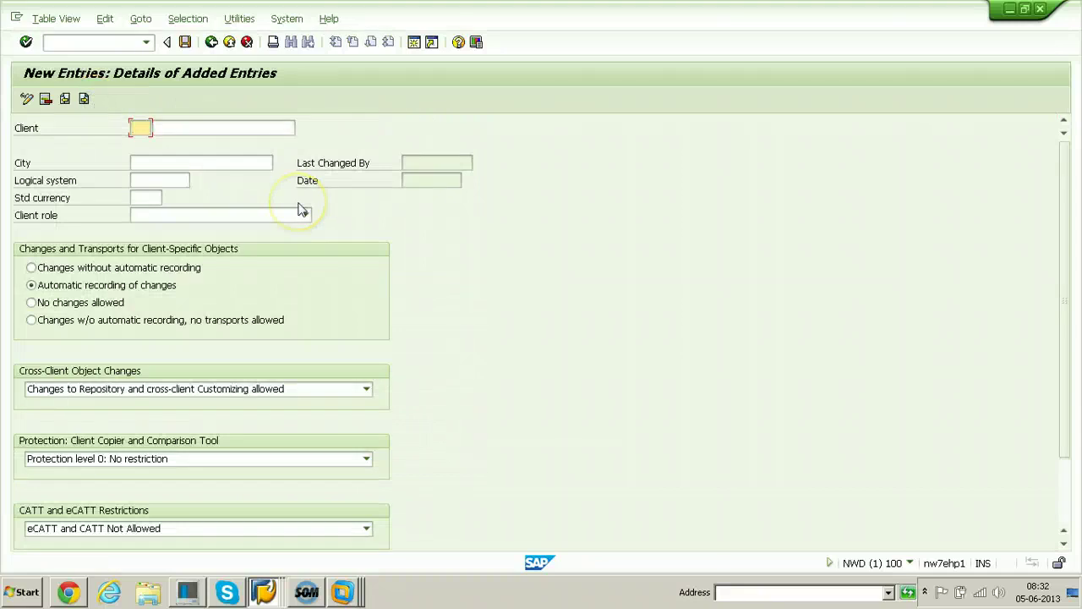
Enter client 500 with description Customizing and city Hyderabad
text(500)
key(Tab)
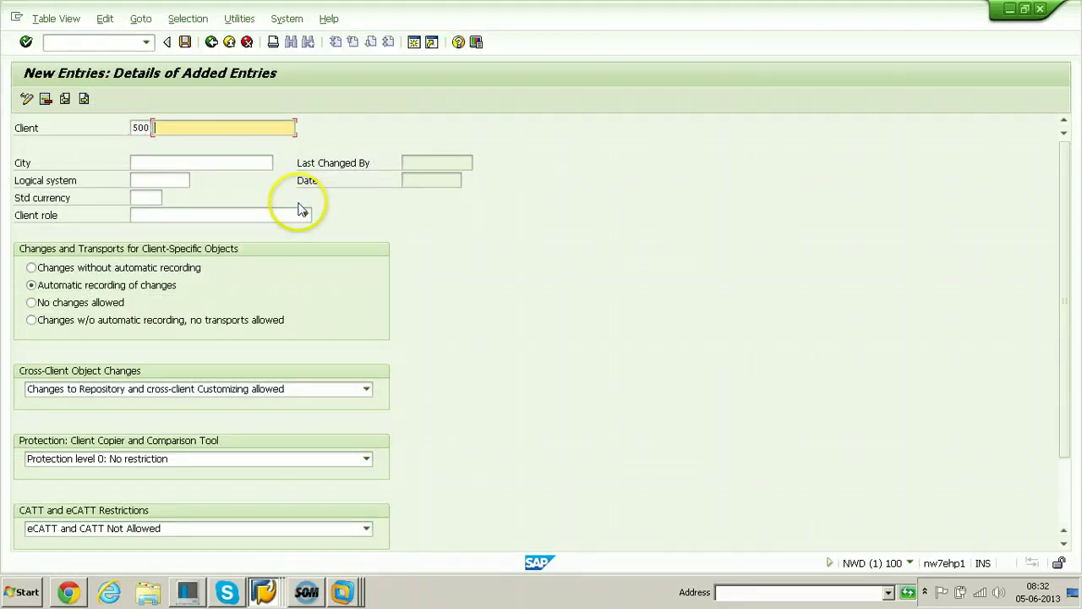
text(Custo)
key(Down)
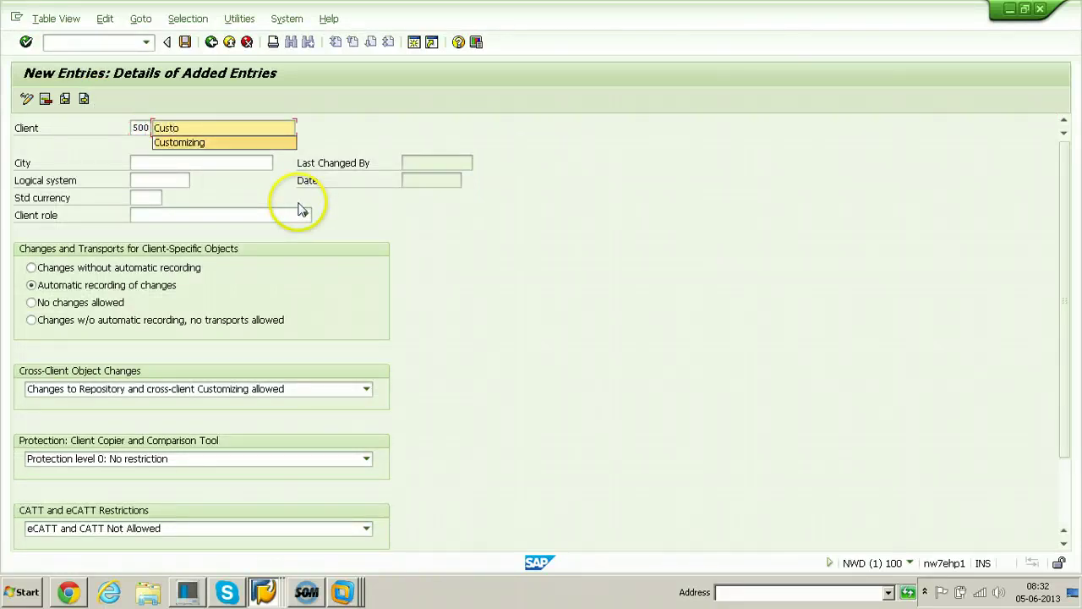
key(Tab)
text(Hy)
key(Tab)
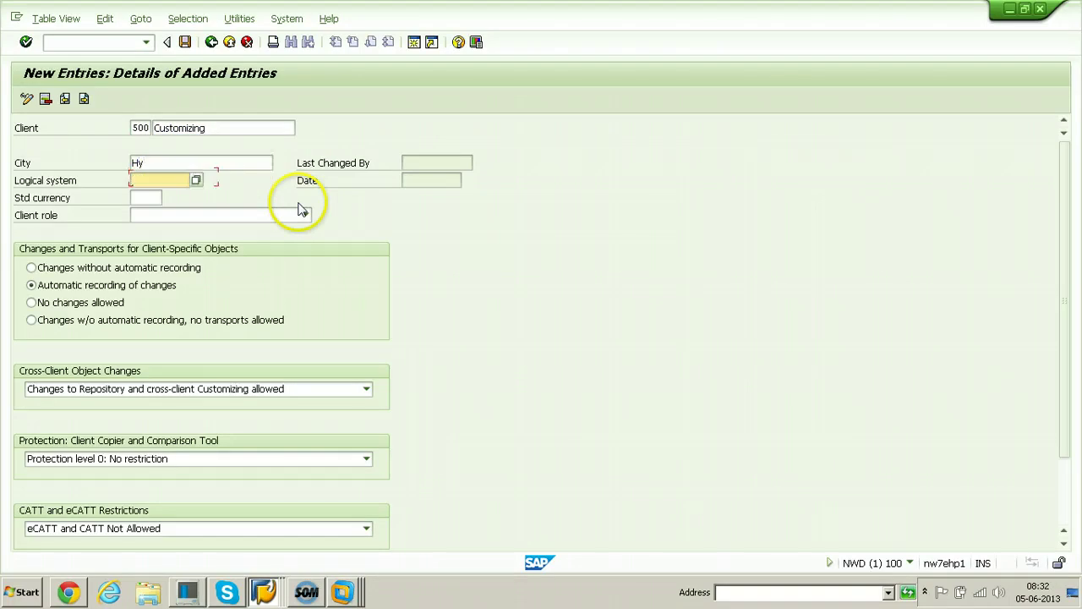
click(186, 165)
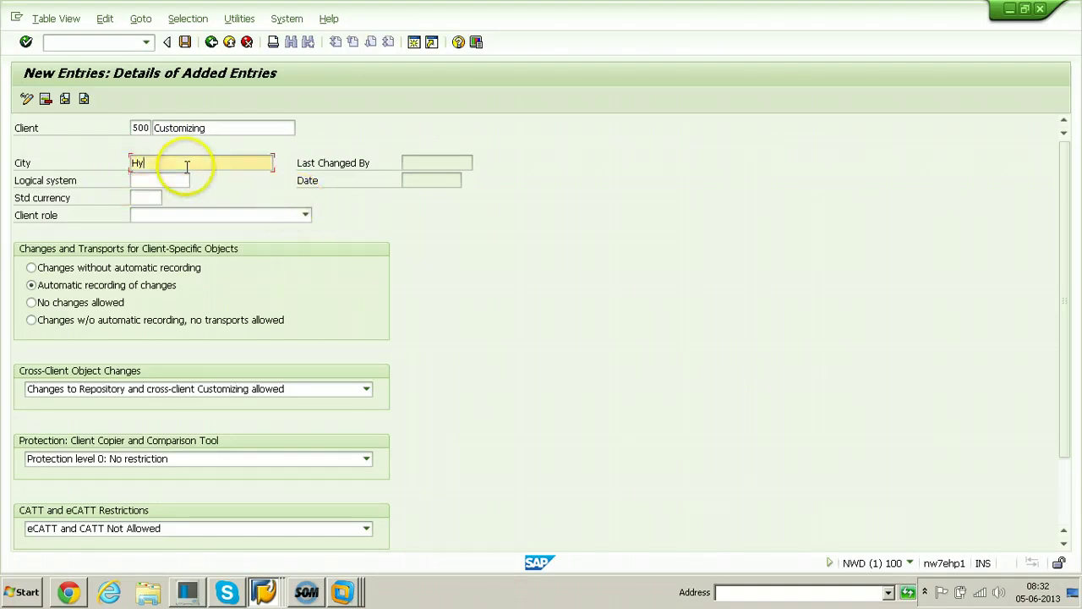
text(dera)
key(Down)
key(Tab)
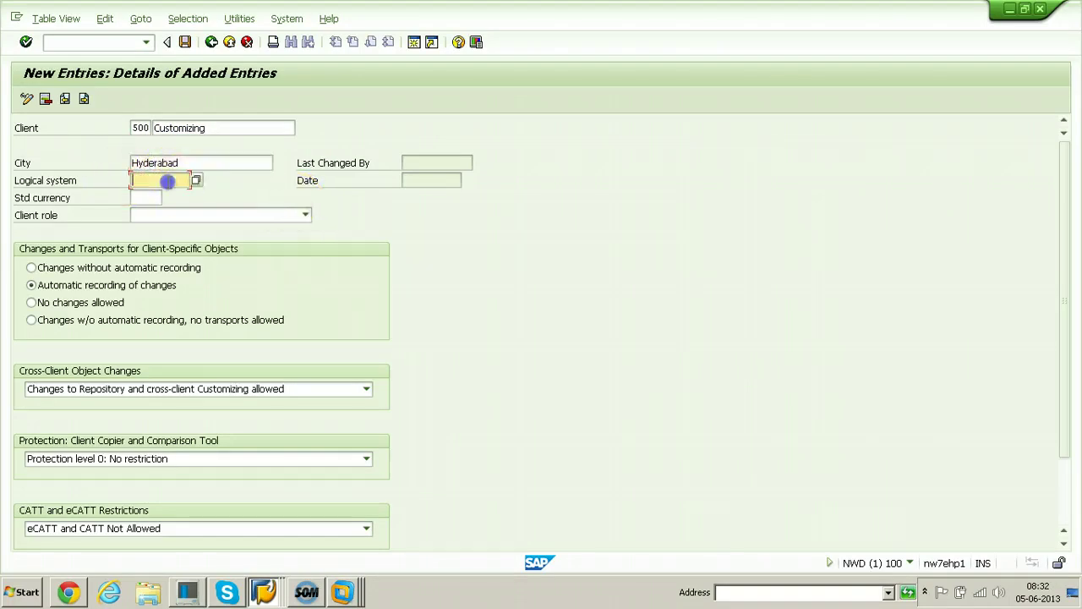
Set currency INR and client role Customizing, save client 500, and log off
click(145, 197)
text(INR)
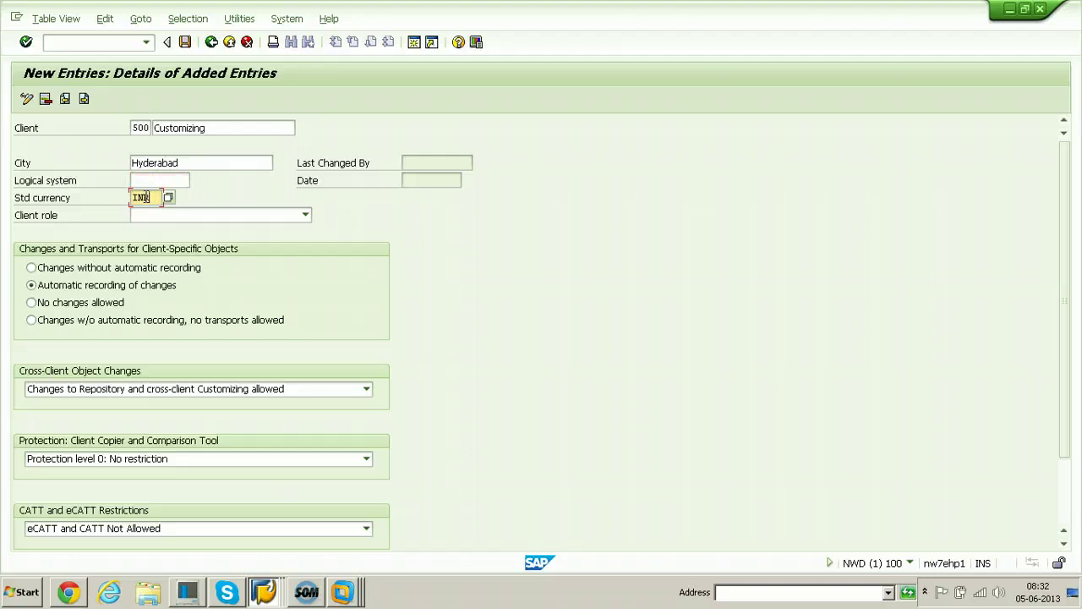
key(Tab)
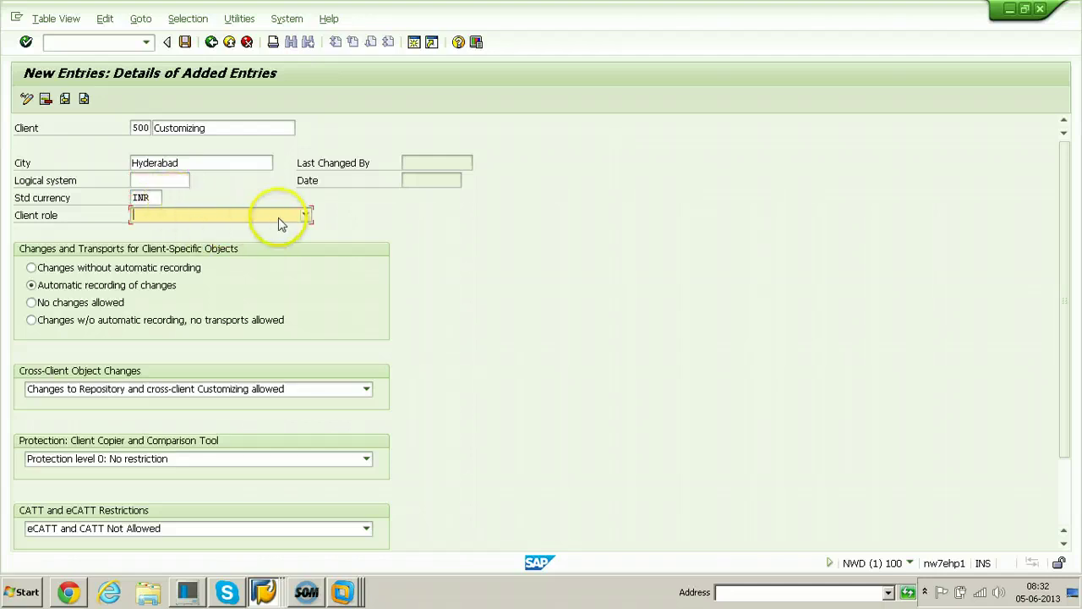
click(278, 218)
click(145, 255)
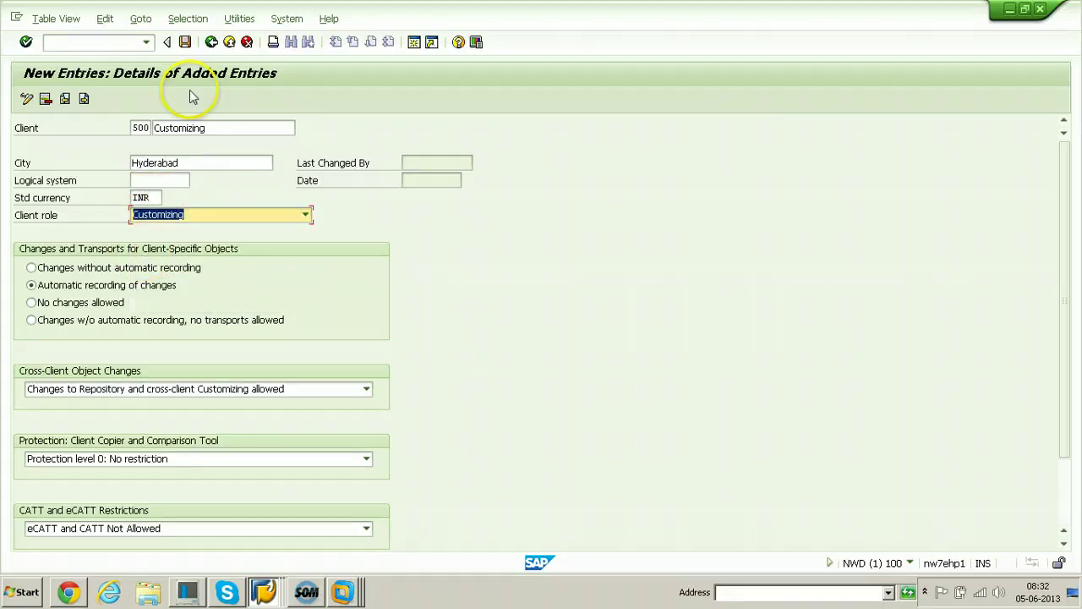
click(185, 42)
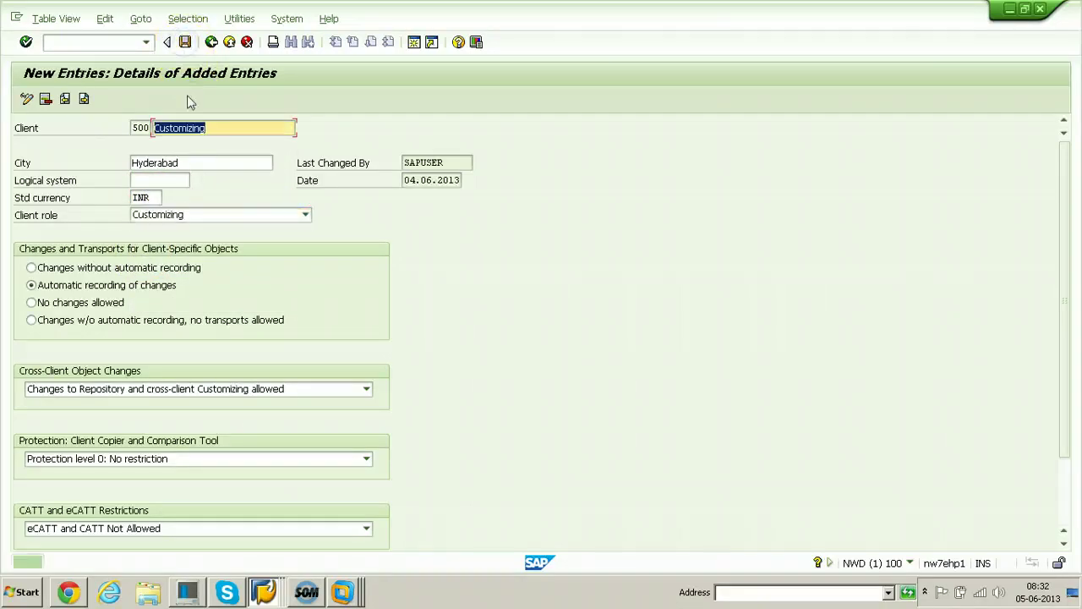
click(287, 17)
click(323, 248)
Log off the leftover Client Copy session and open a fresh NWD logon screen
click(157, 291)
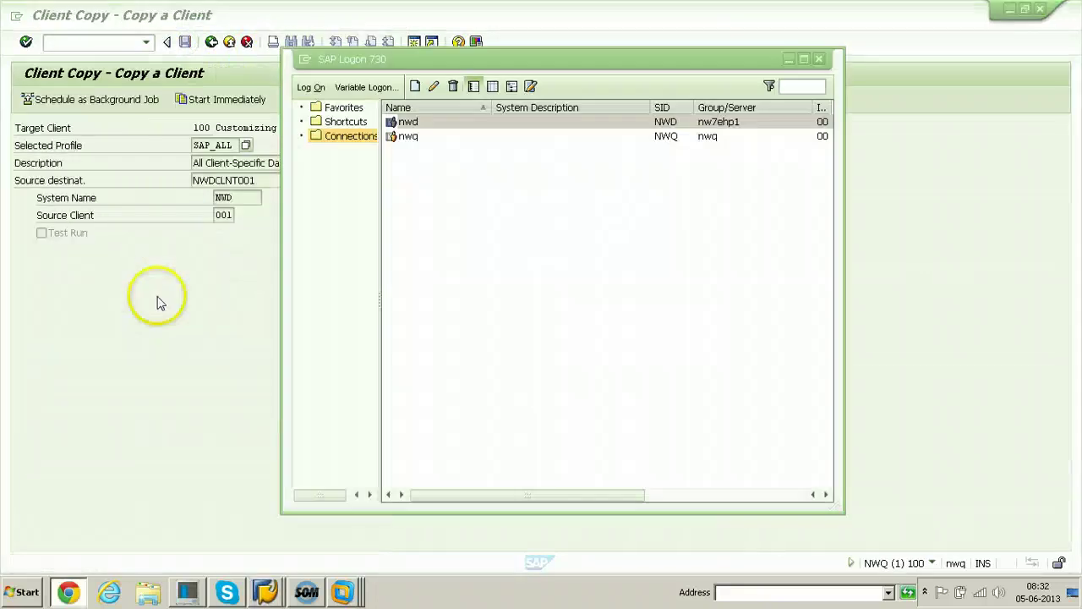
click(410, 124)
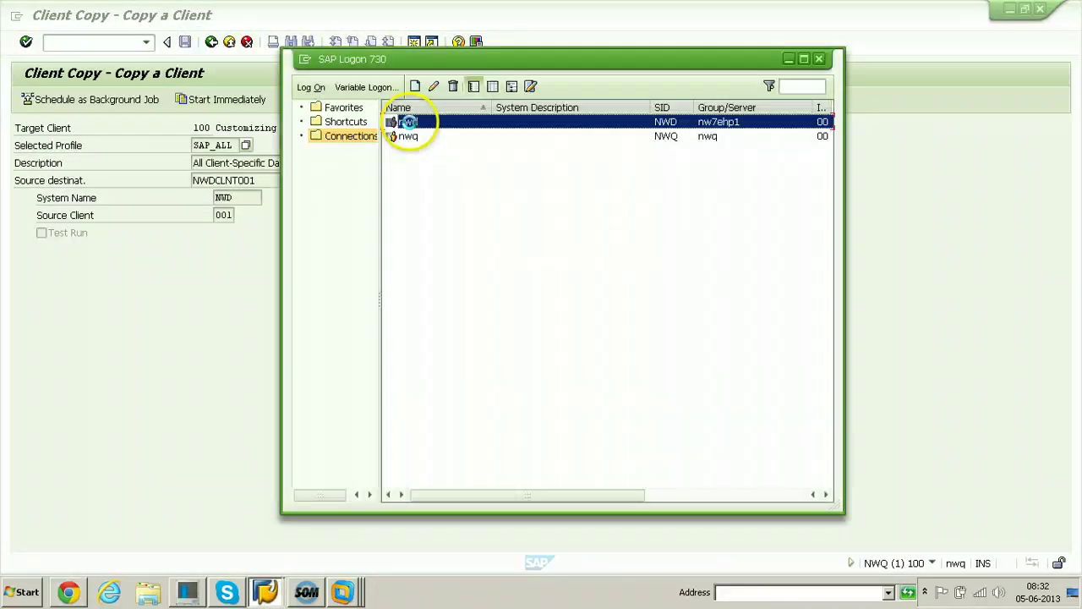
double_click(410, 124)
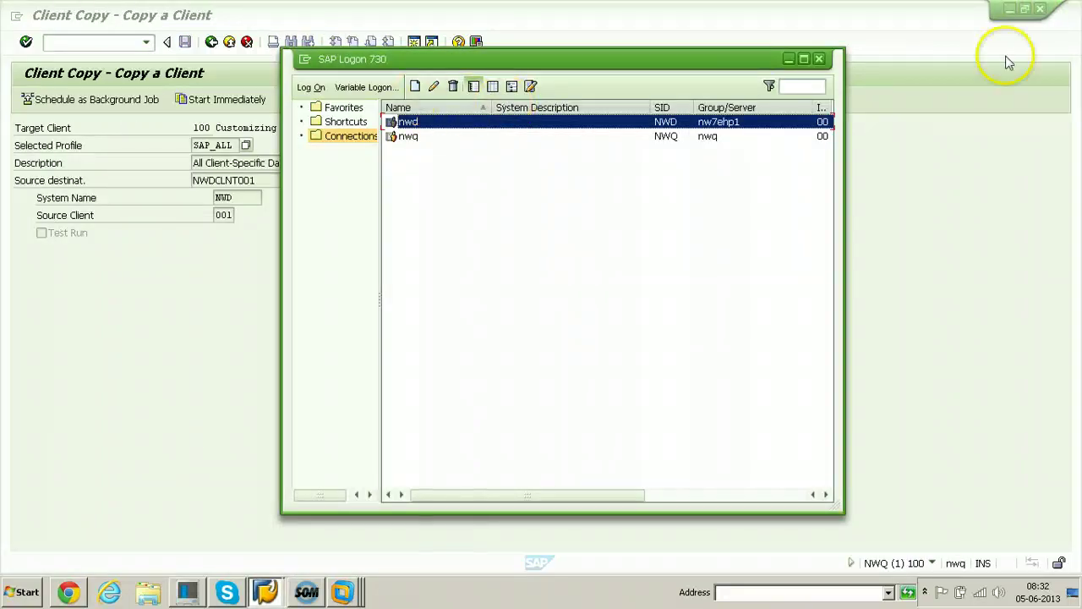
click(1040, 10)
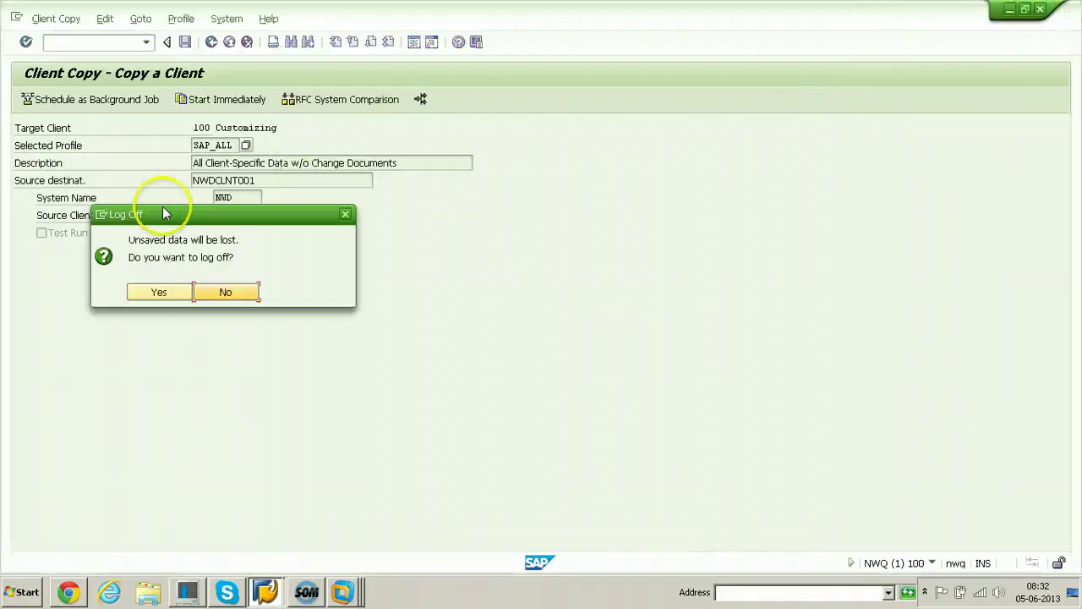
click(158, 291)
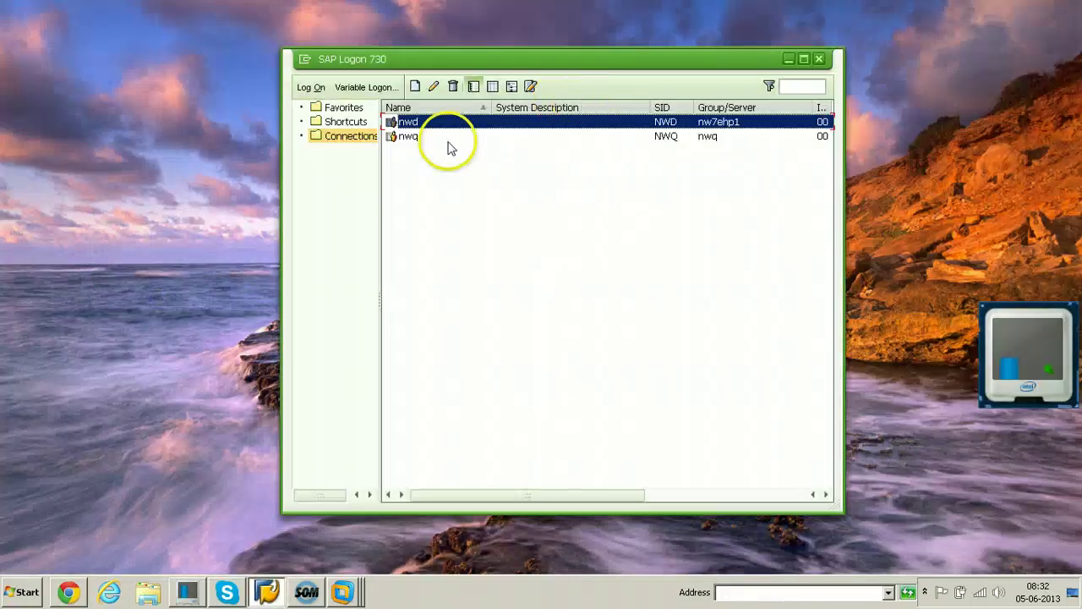
double_click(411, 123)
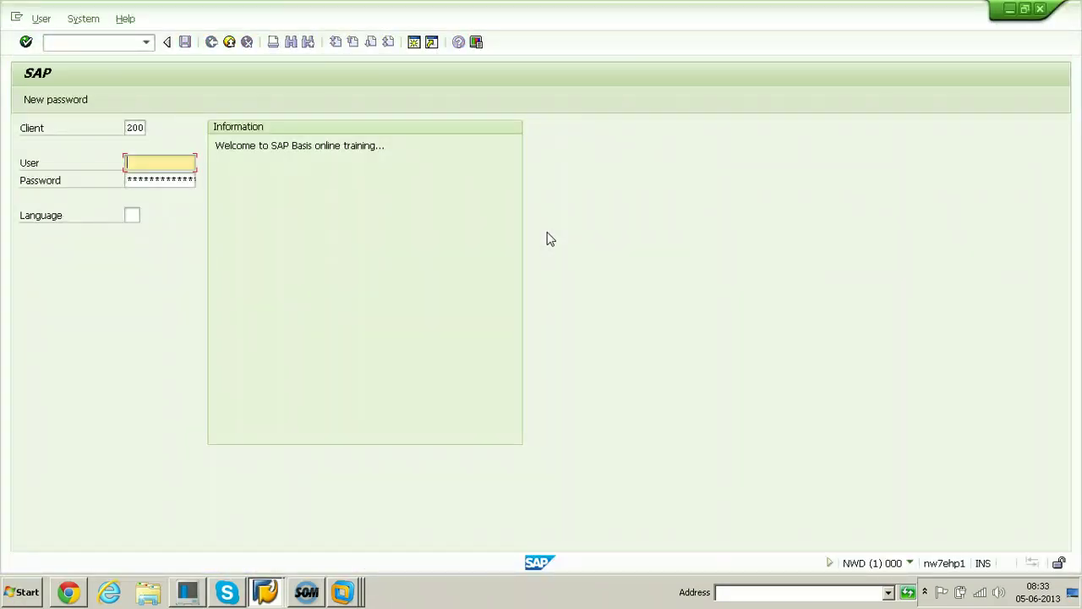
Log on to NWD client 500 as SAP* and dismiss the copyright notice
key(shift+Tab)
text(500)
key(Tab)
text(sap*)
key(Tab)
key(Return)
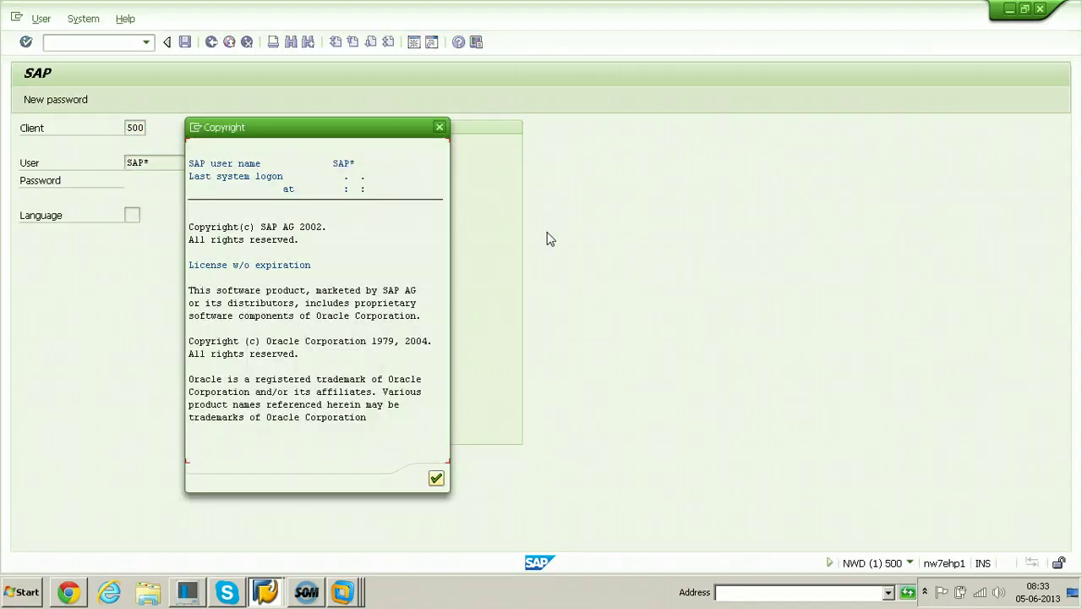
key(Return)
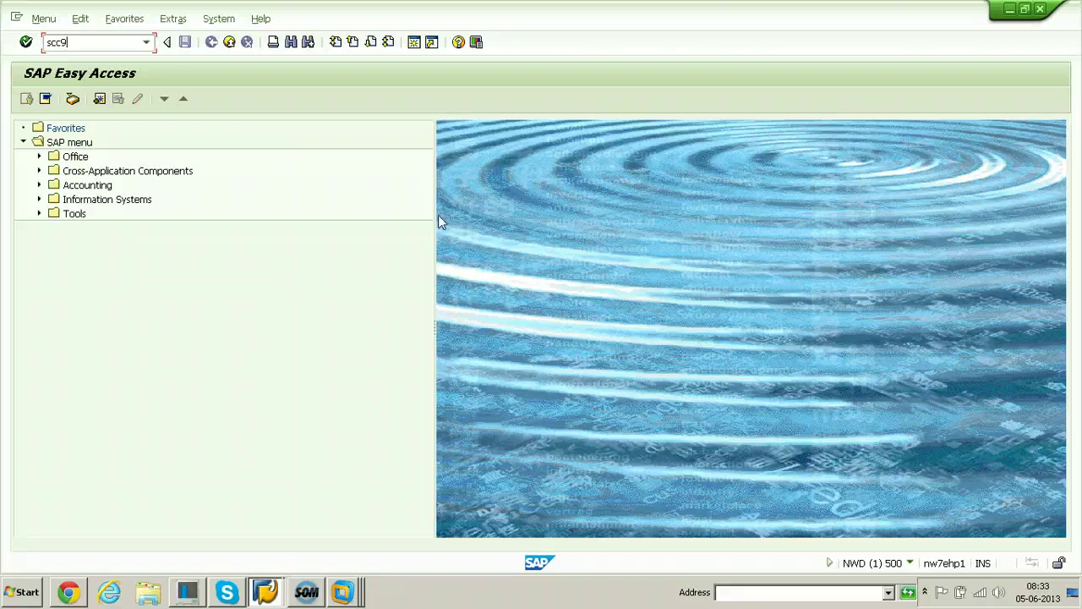
Run SCC9 with profile SAP_ALL and source destination NWDCLNT001, choosing background scheduling
key(Return)
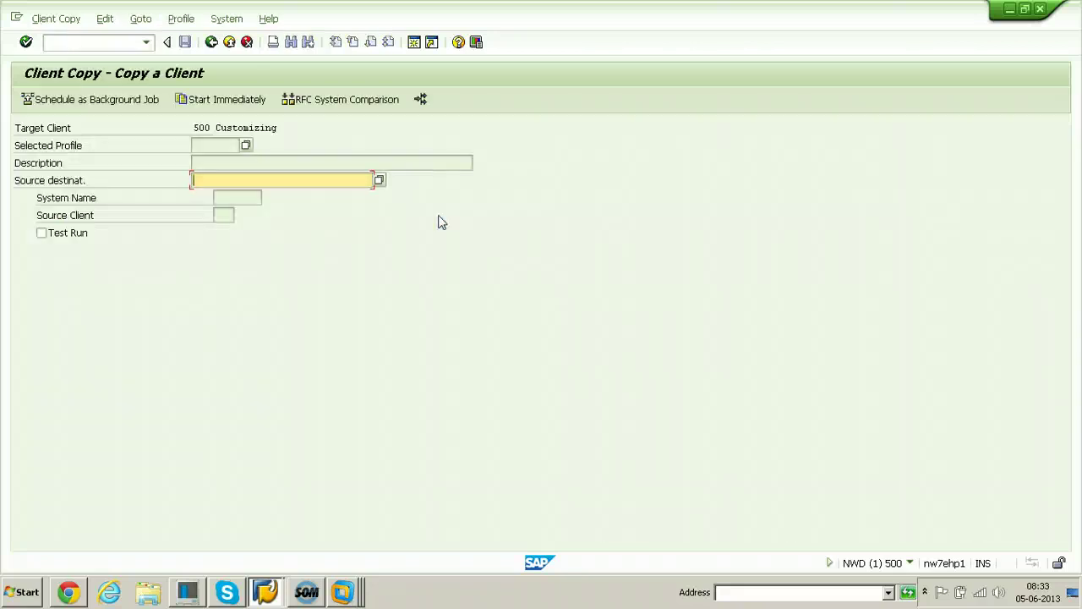
click(245, 145)
double_click(68, 284)
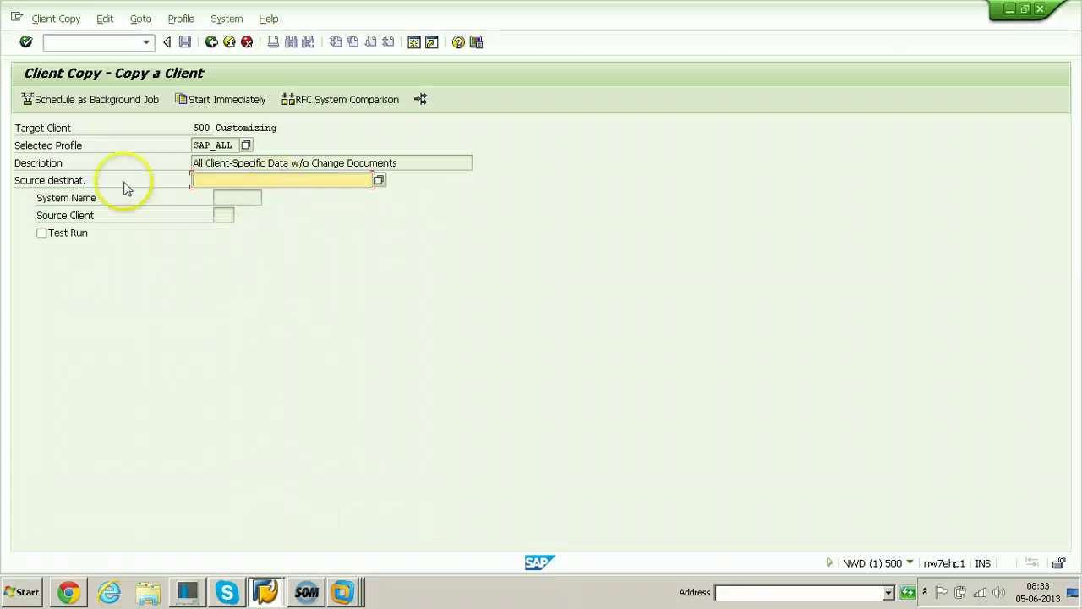
click(378, 180)
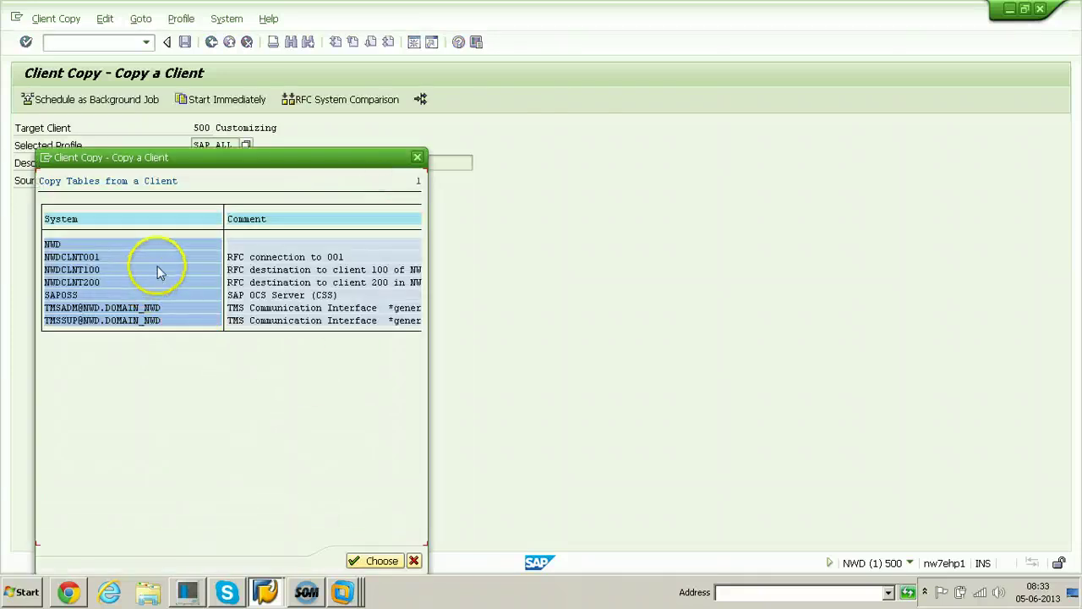
click(63, 258)
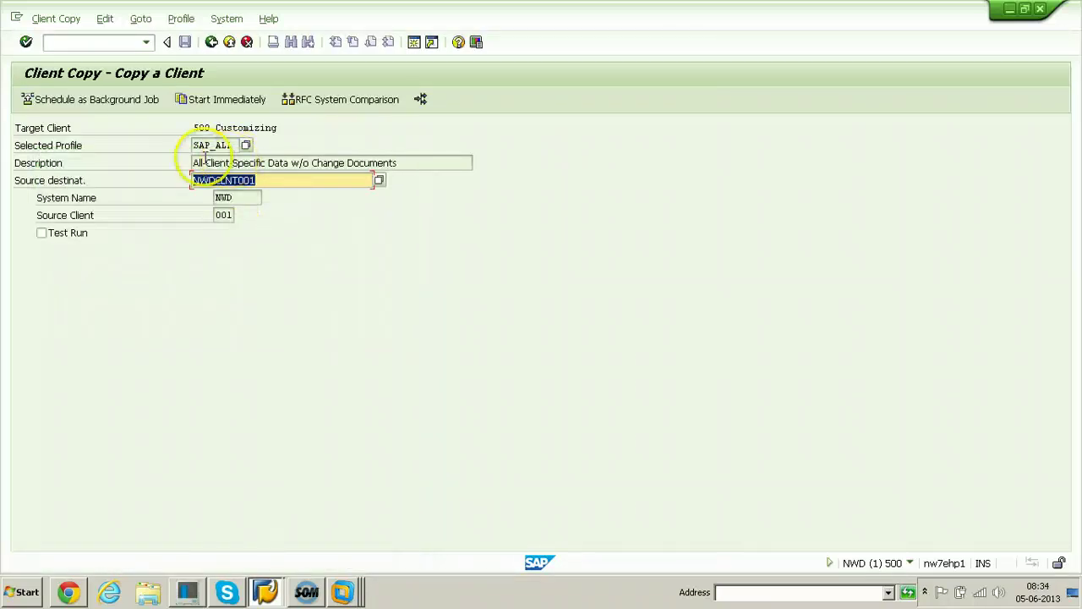
click(72, 100)
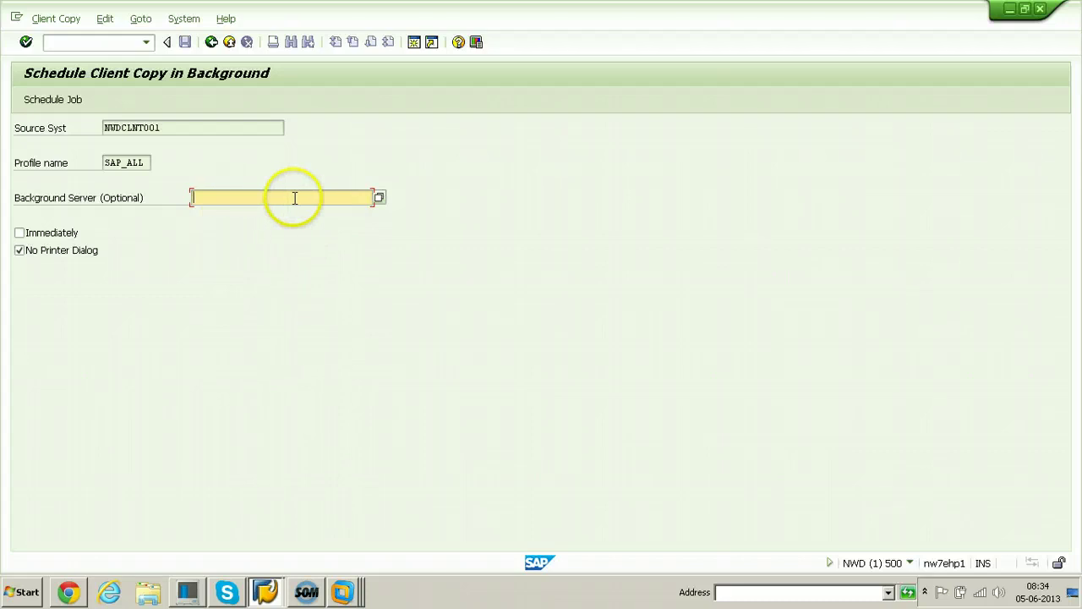
Schedule the copy job to start immediately, accept the verification, and acknowledge the confirmation
click(18, 233)
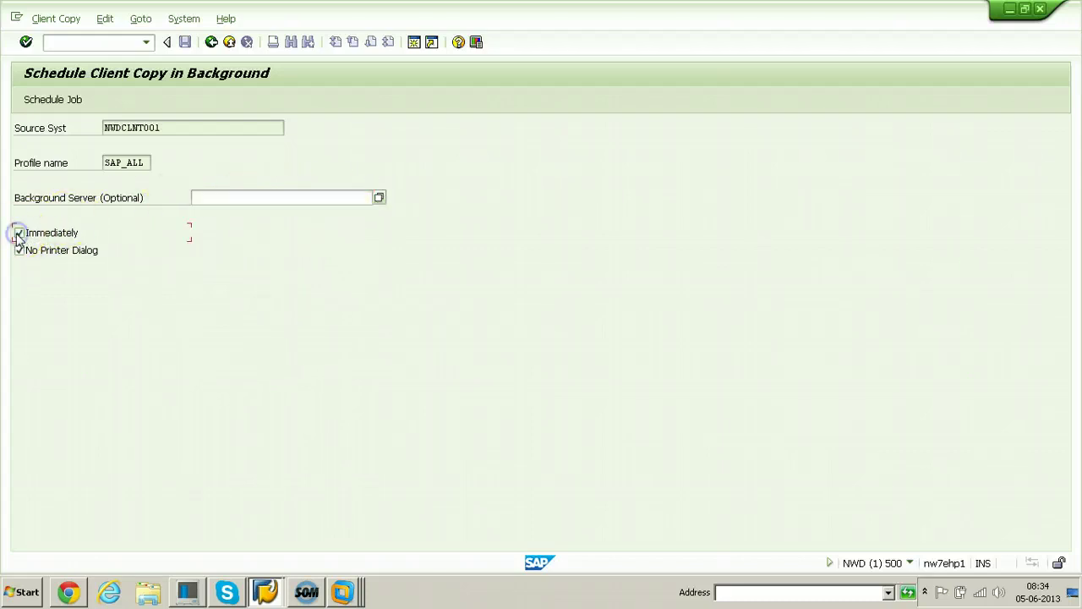
click(66, 100)
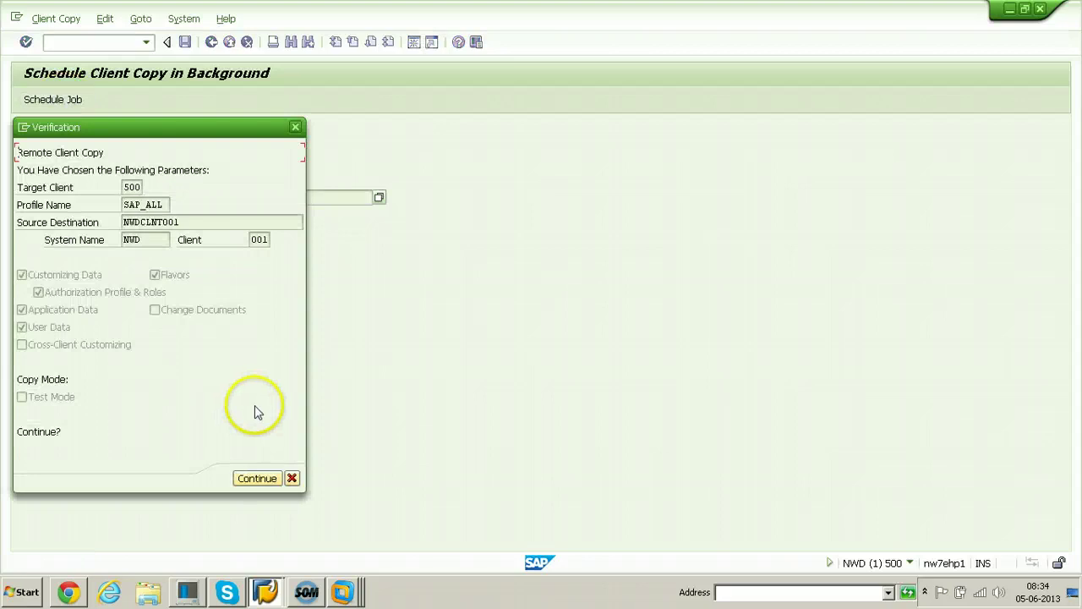
click(257, 480)
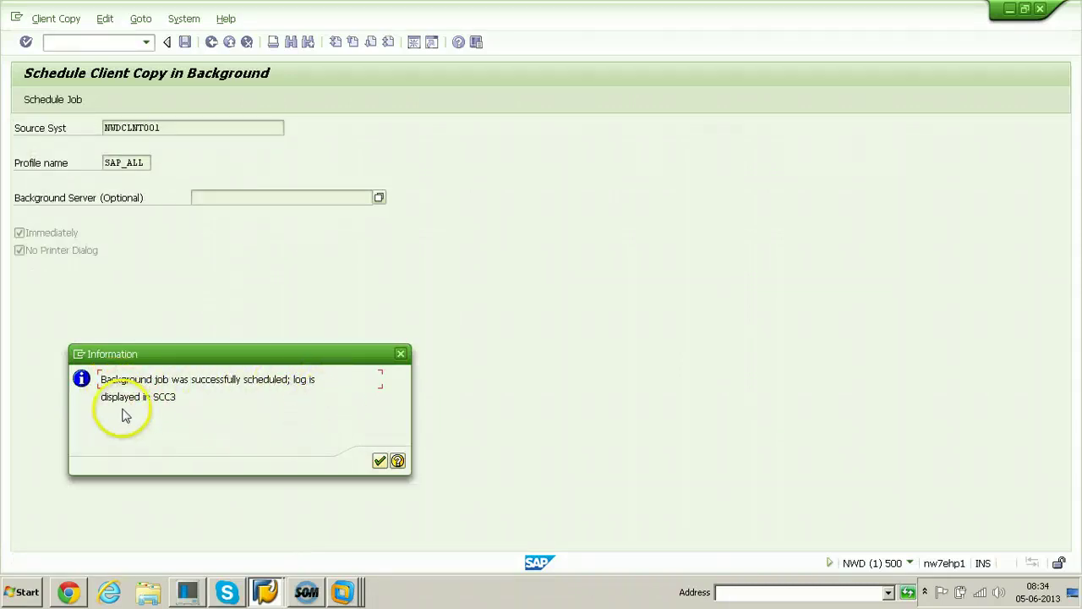
click(379, 461)
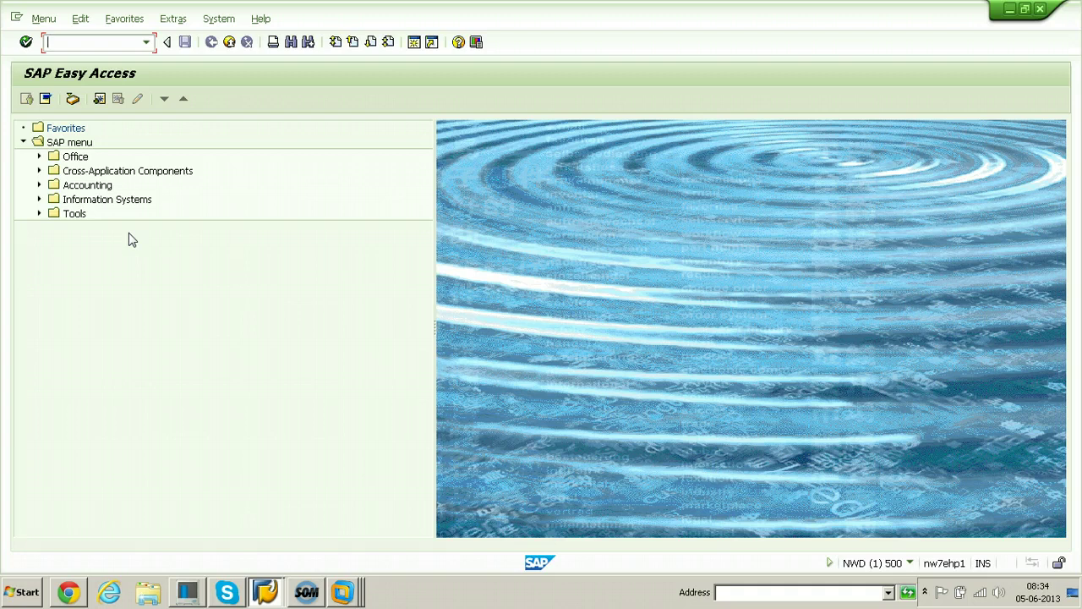
Open the client 500 copy log in SCC3 and refresh until 6908 of 6908 tables are copied
text(scc3)
key(Return)
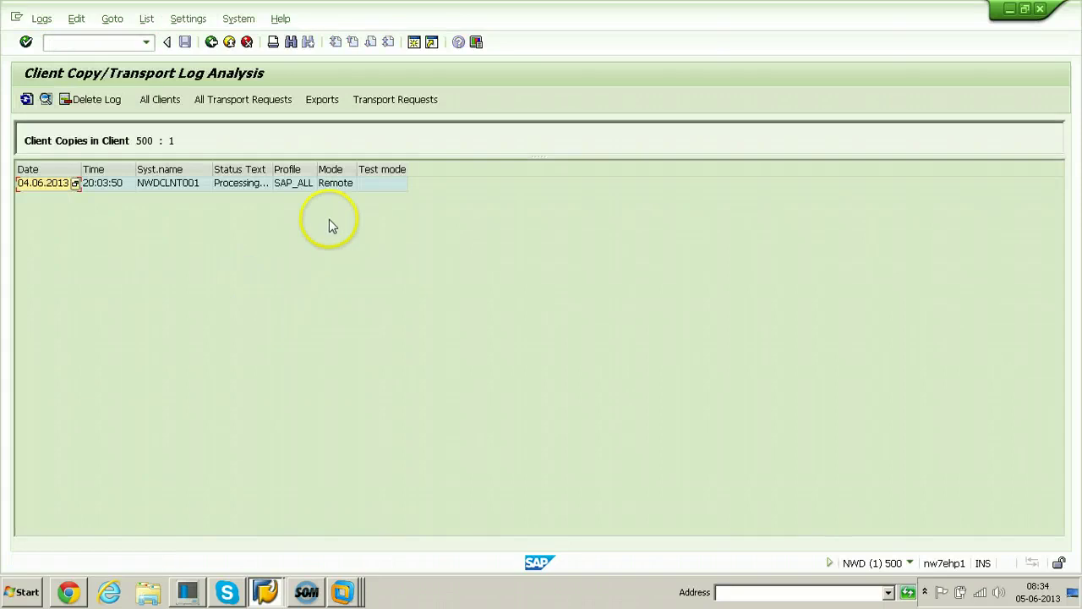
double_click(57, 188)
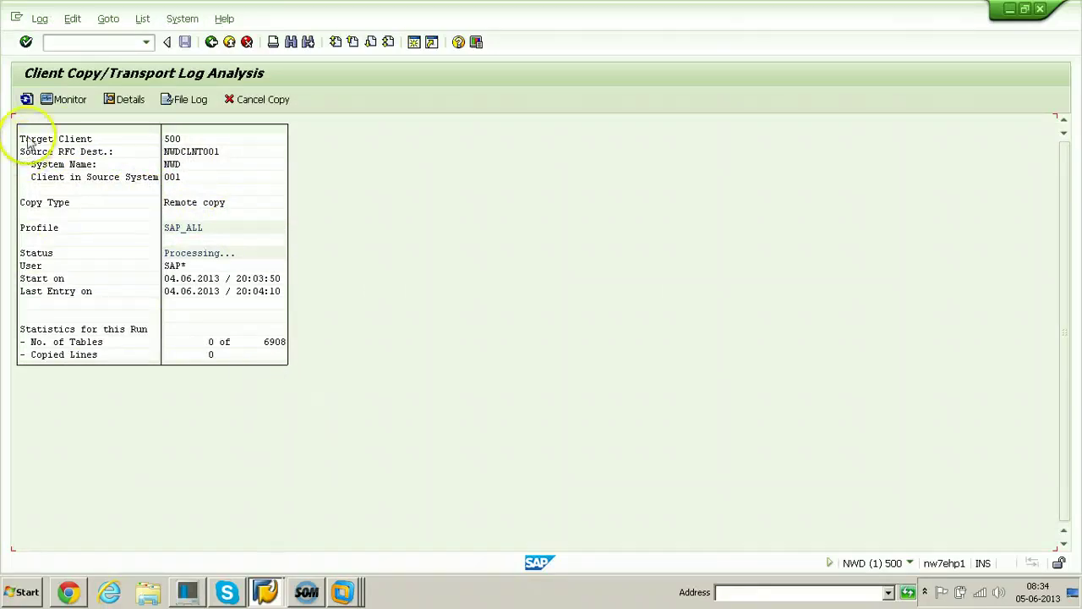
click(27, 99)
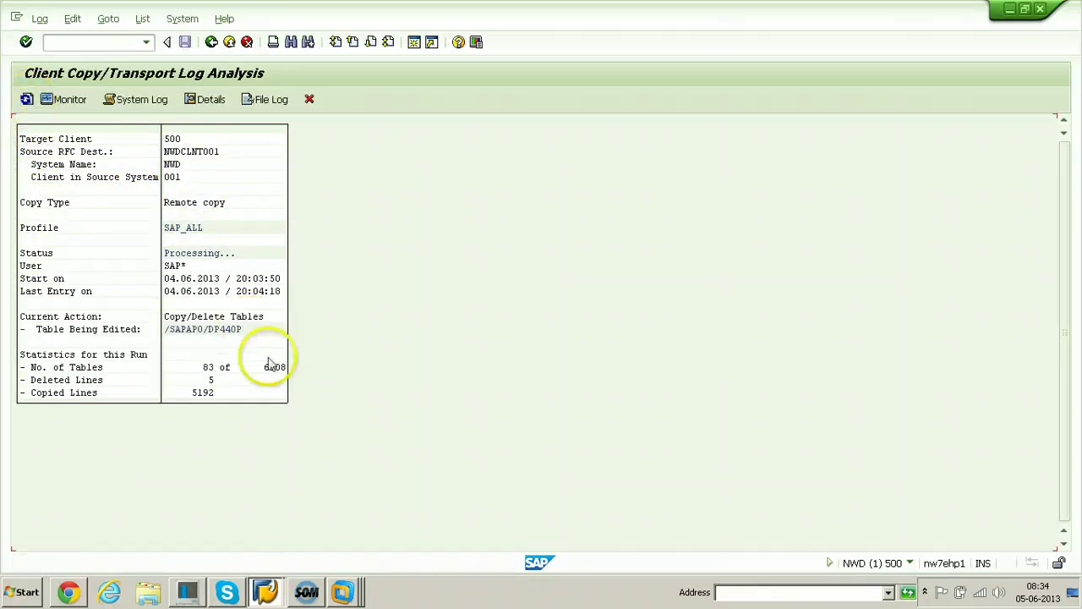
click(27, 100)
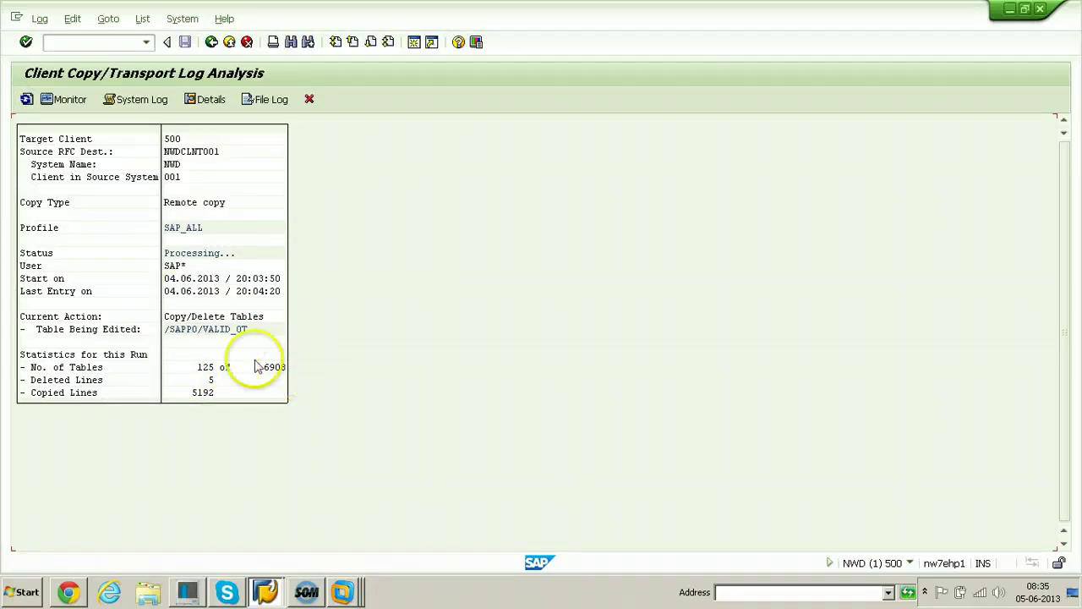
click(497, 598)
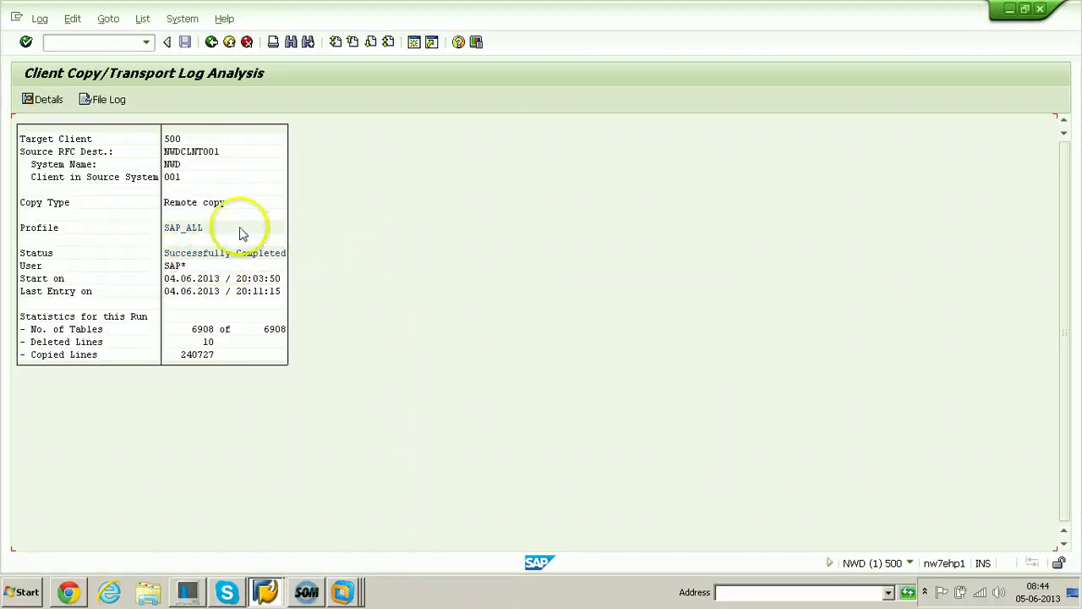
click(100, 42)
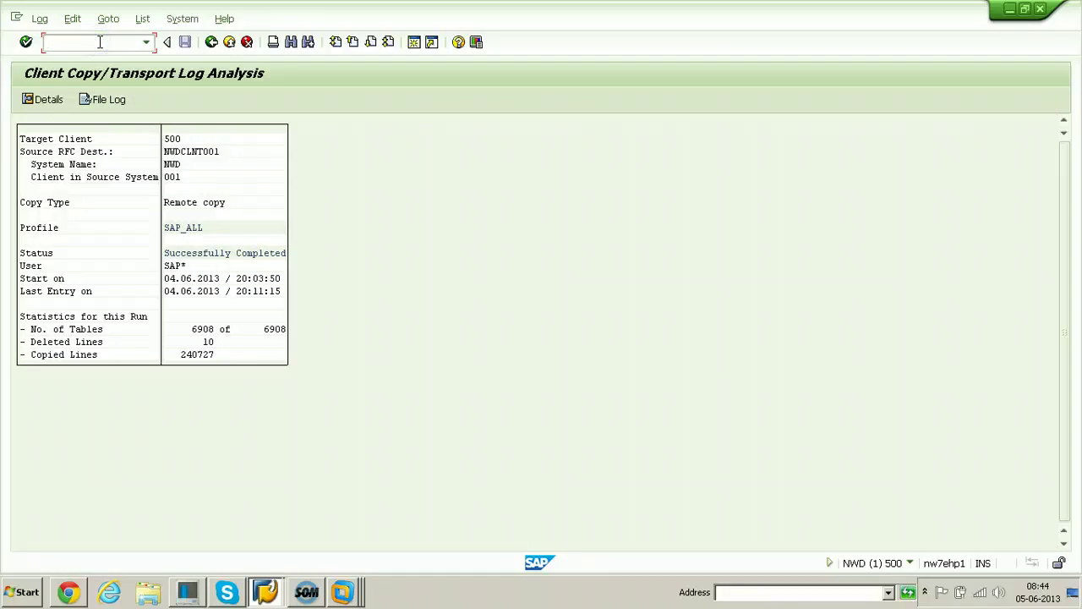
Open SU01 and list all 14 users in client 500 through the user search
text(/n)
key(Return)
text(su01)
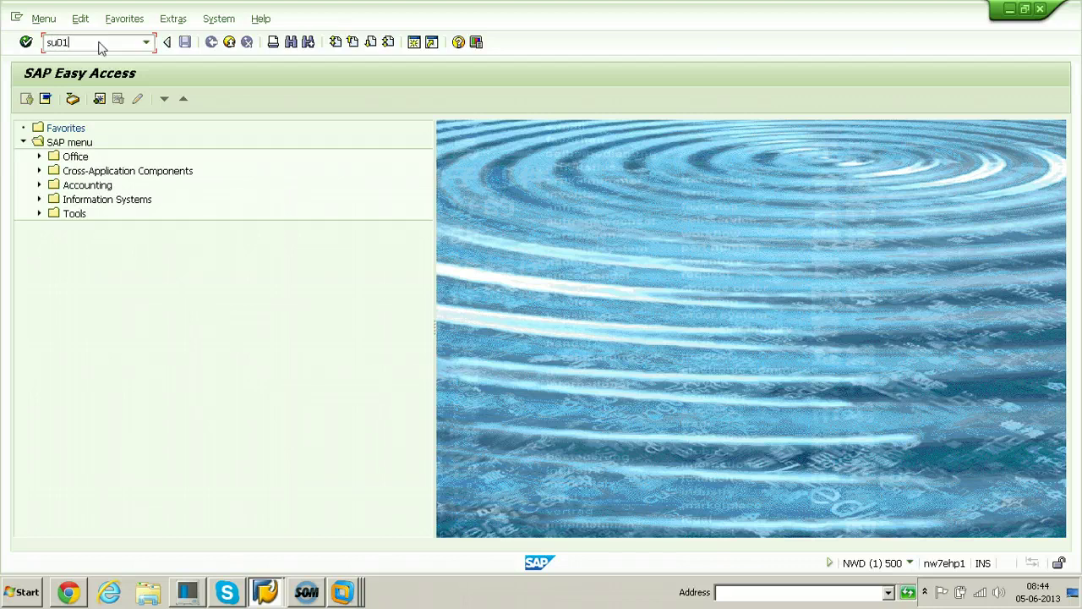
key(Return)
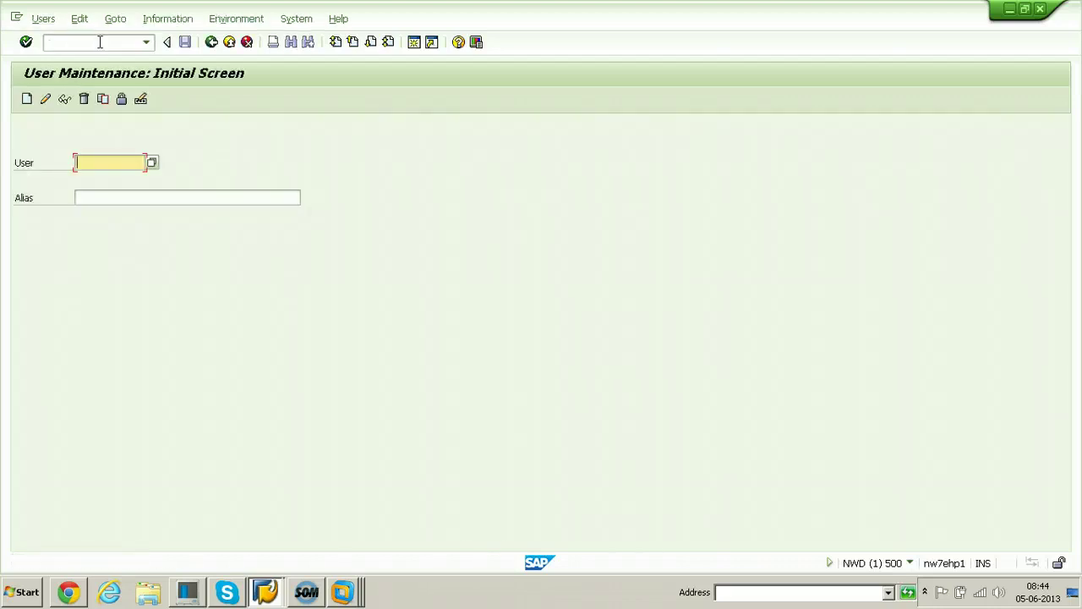
key(F4)
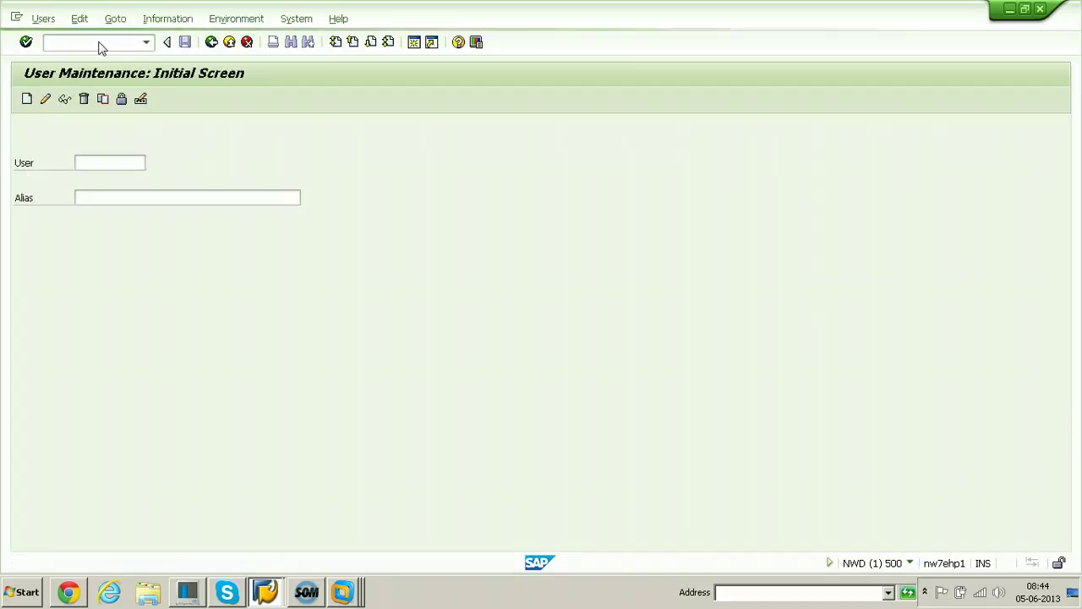
key(Return)
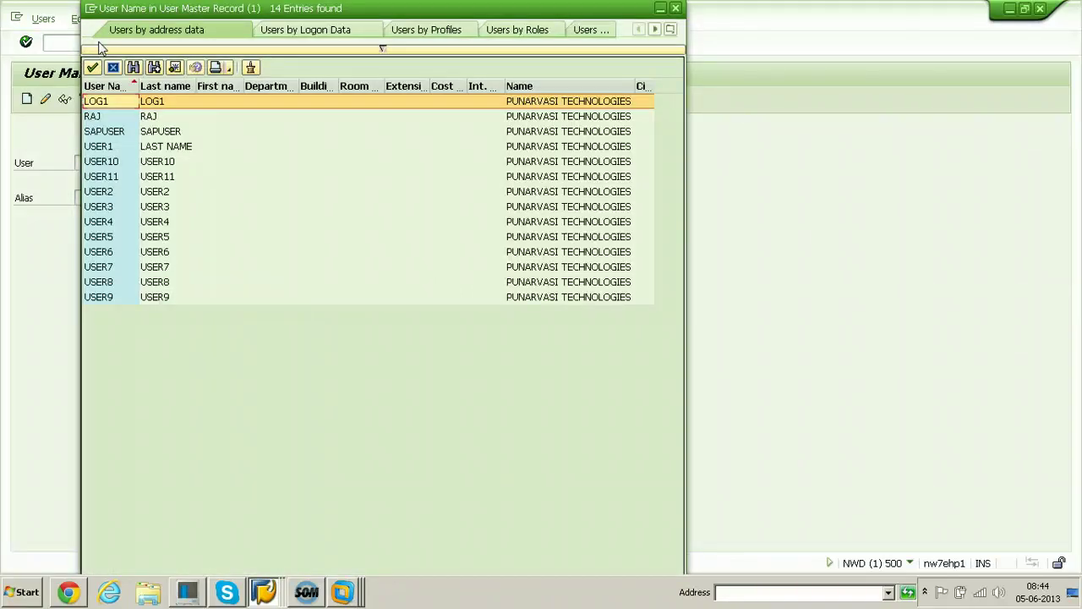
Close the user list and return to SAP Easy Access with /n
key(alt+space)
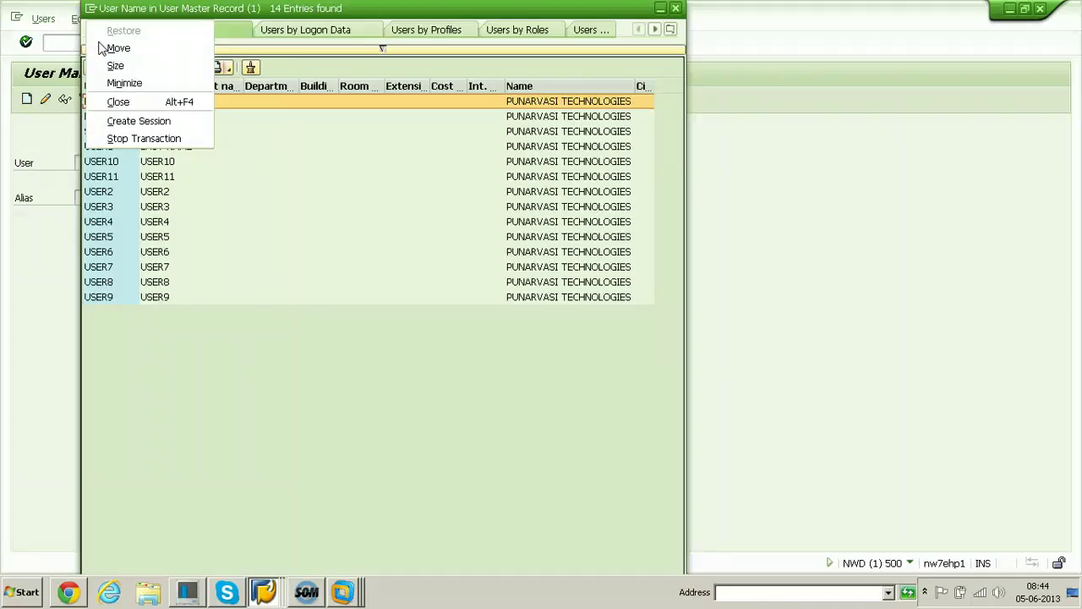
click(675, 9)
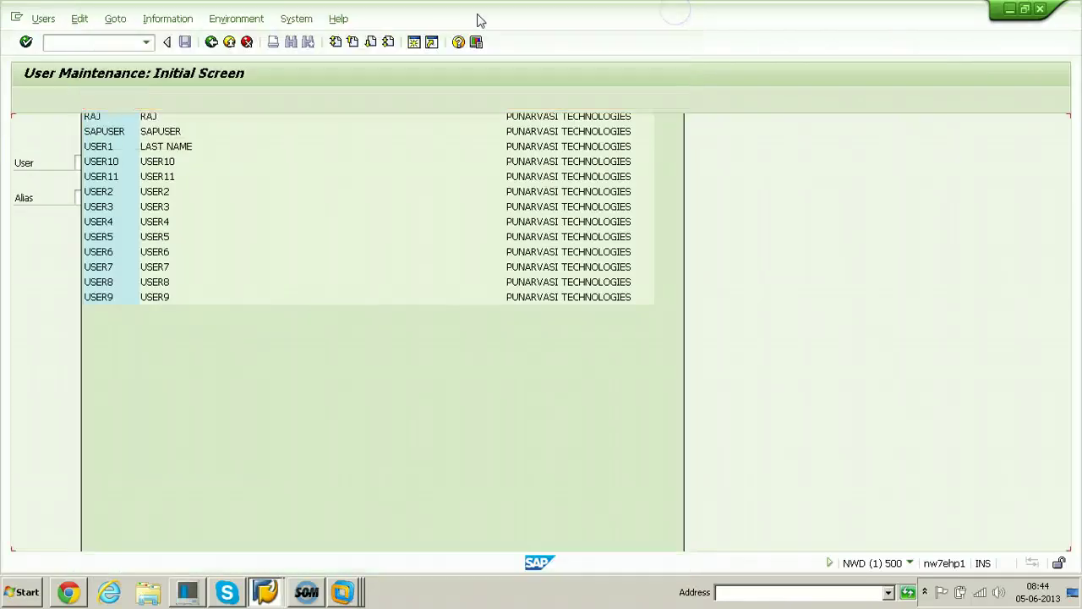
click(62, 42)
text(/)
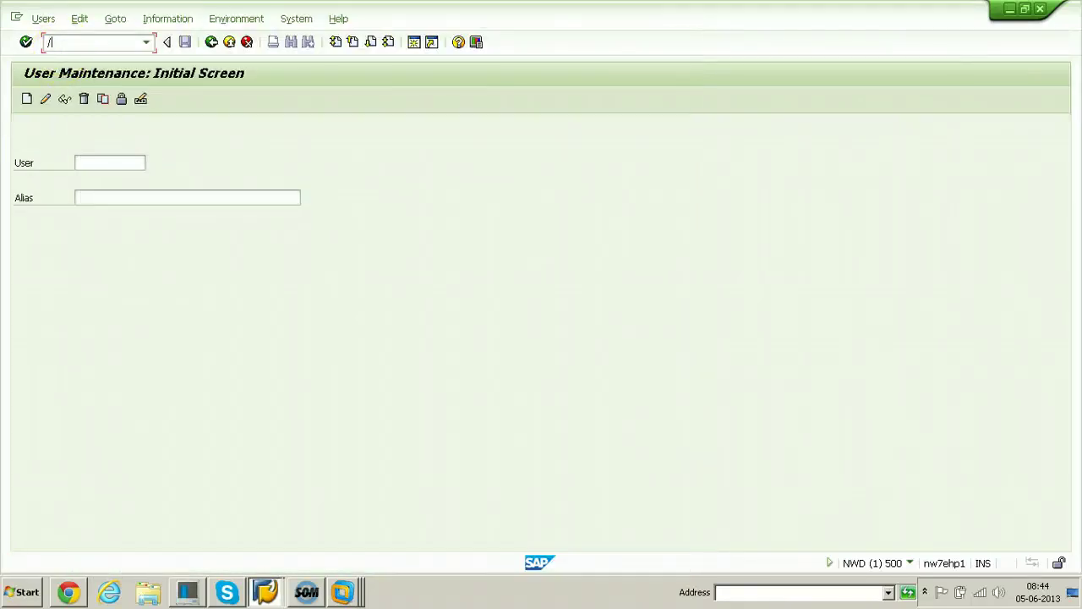
text(n)
key(Return)
In PFCG, search roles with z* to review the 15 single roles, then close the list
text(pfcg)
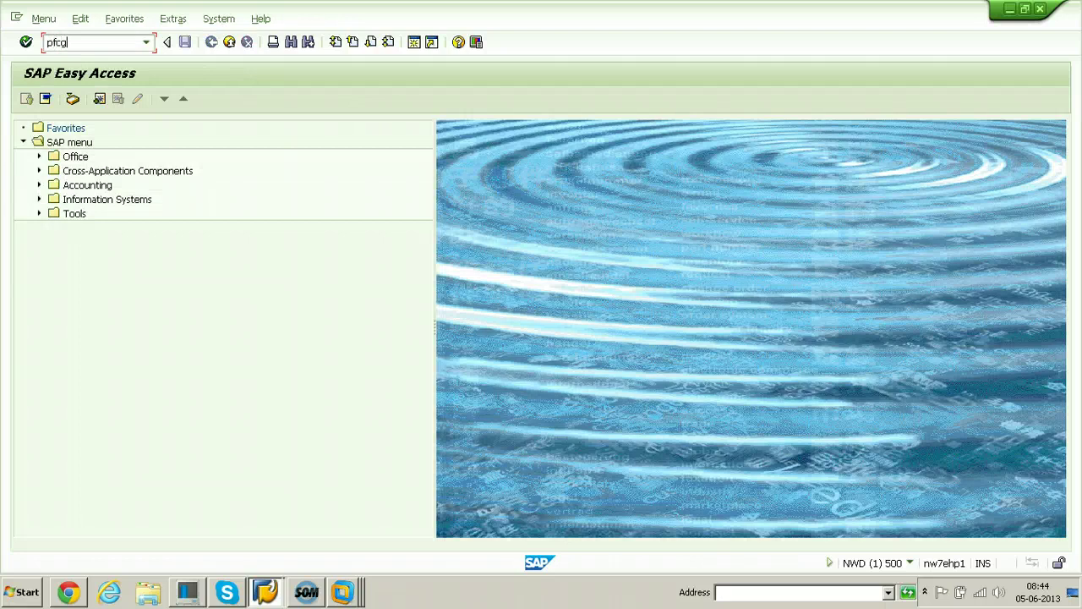
key(Return)
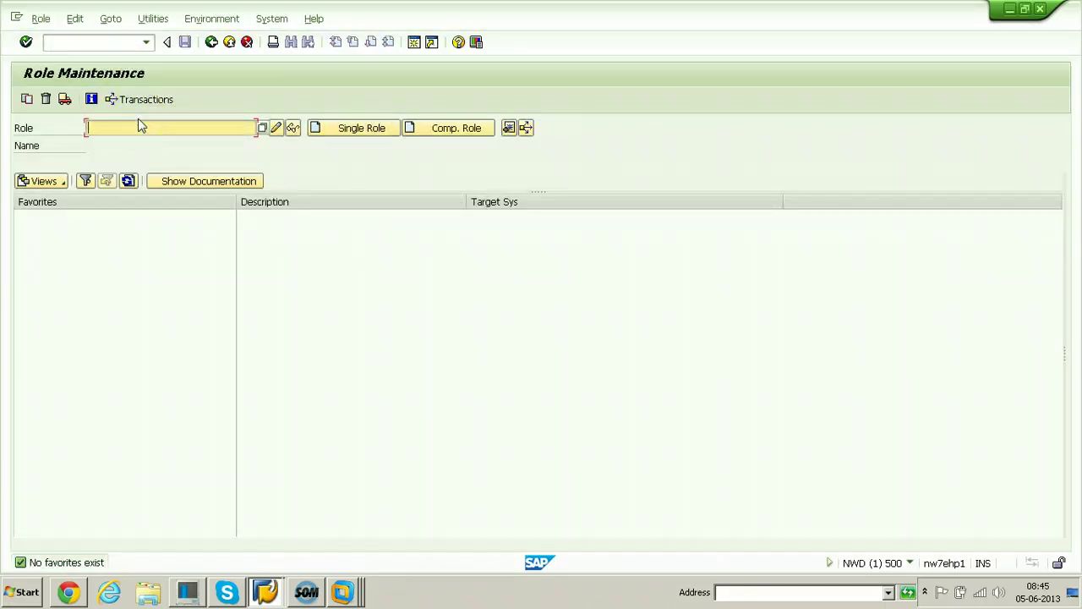
key(F4)
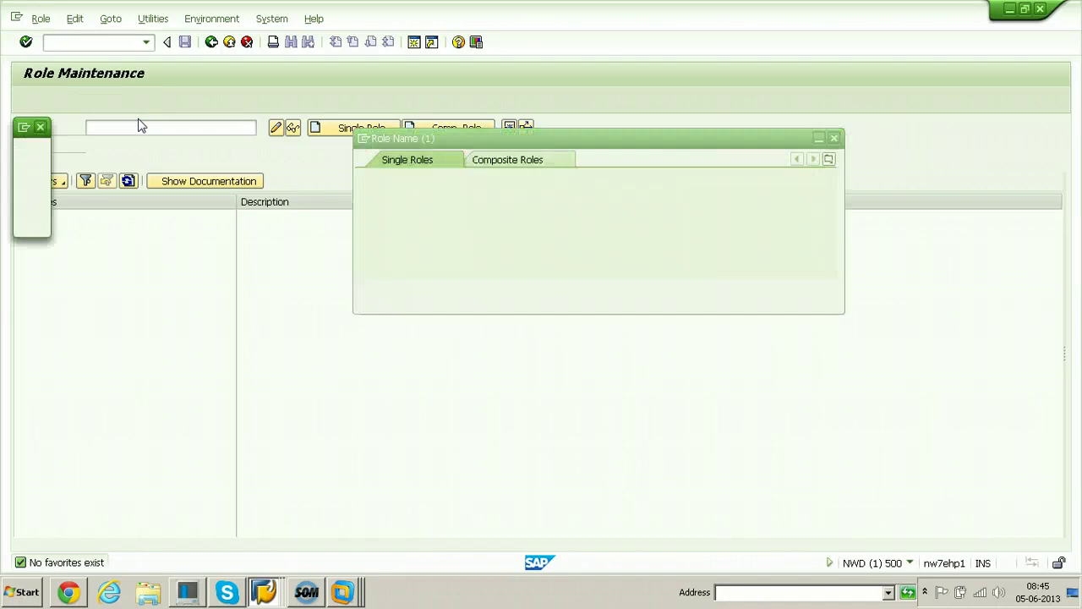
text(z*)
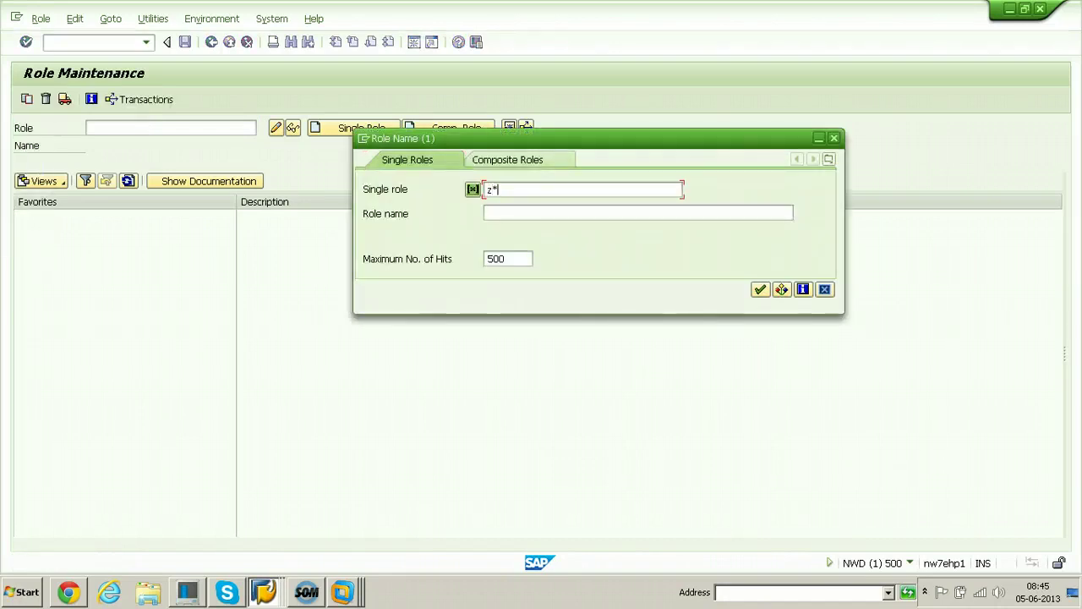
key(Return)
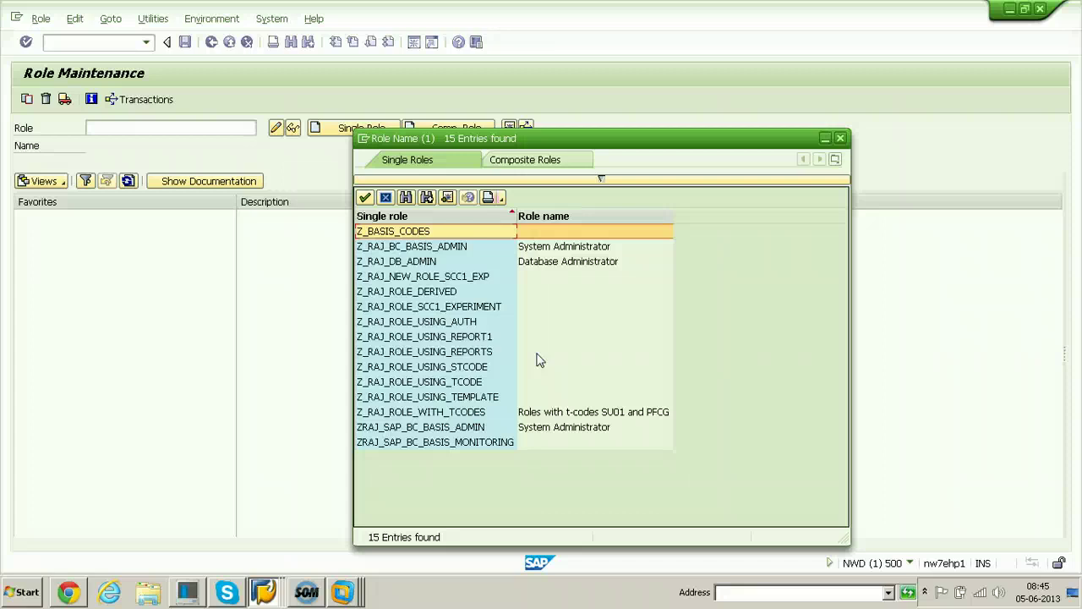
click(842, 138)
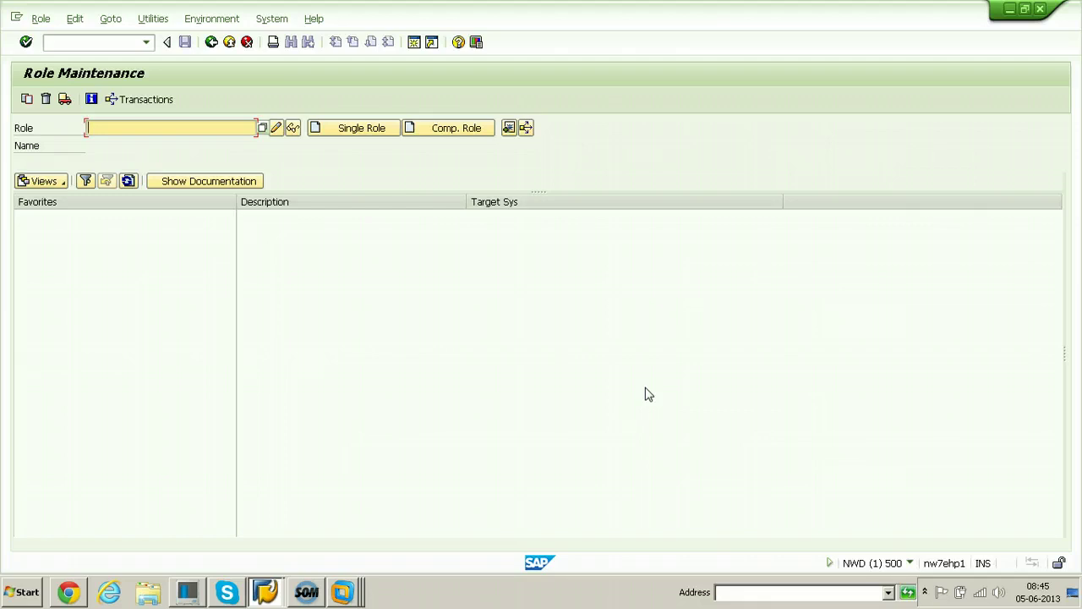
click(664, 597)
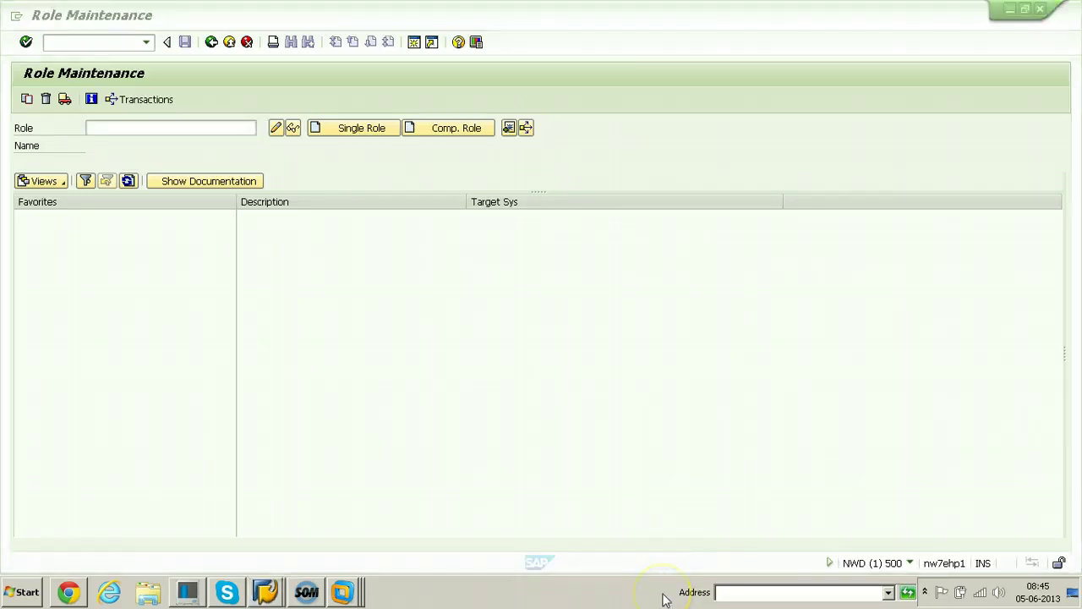